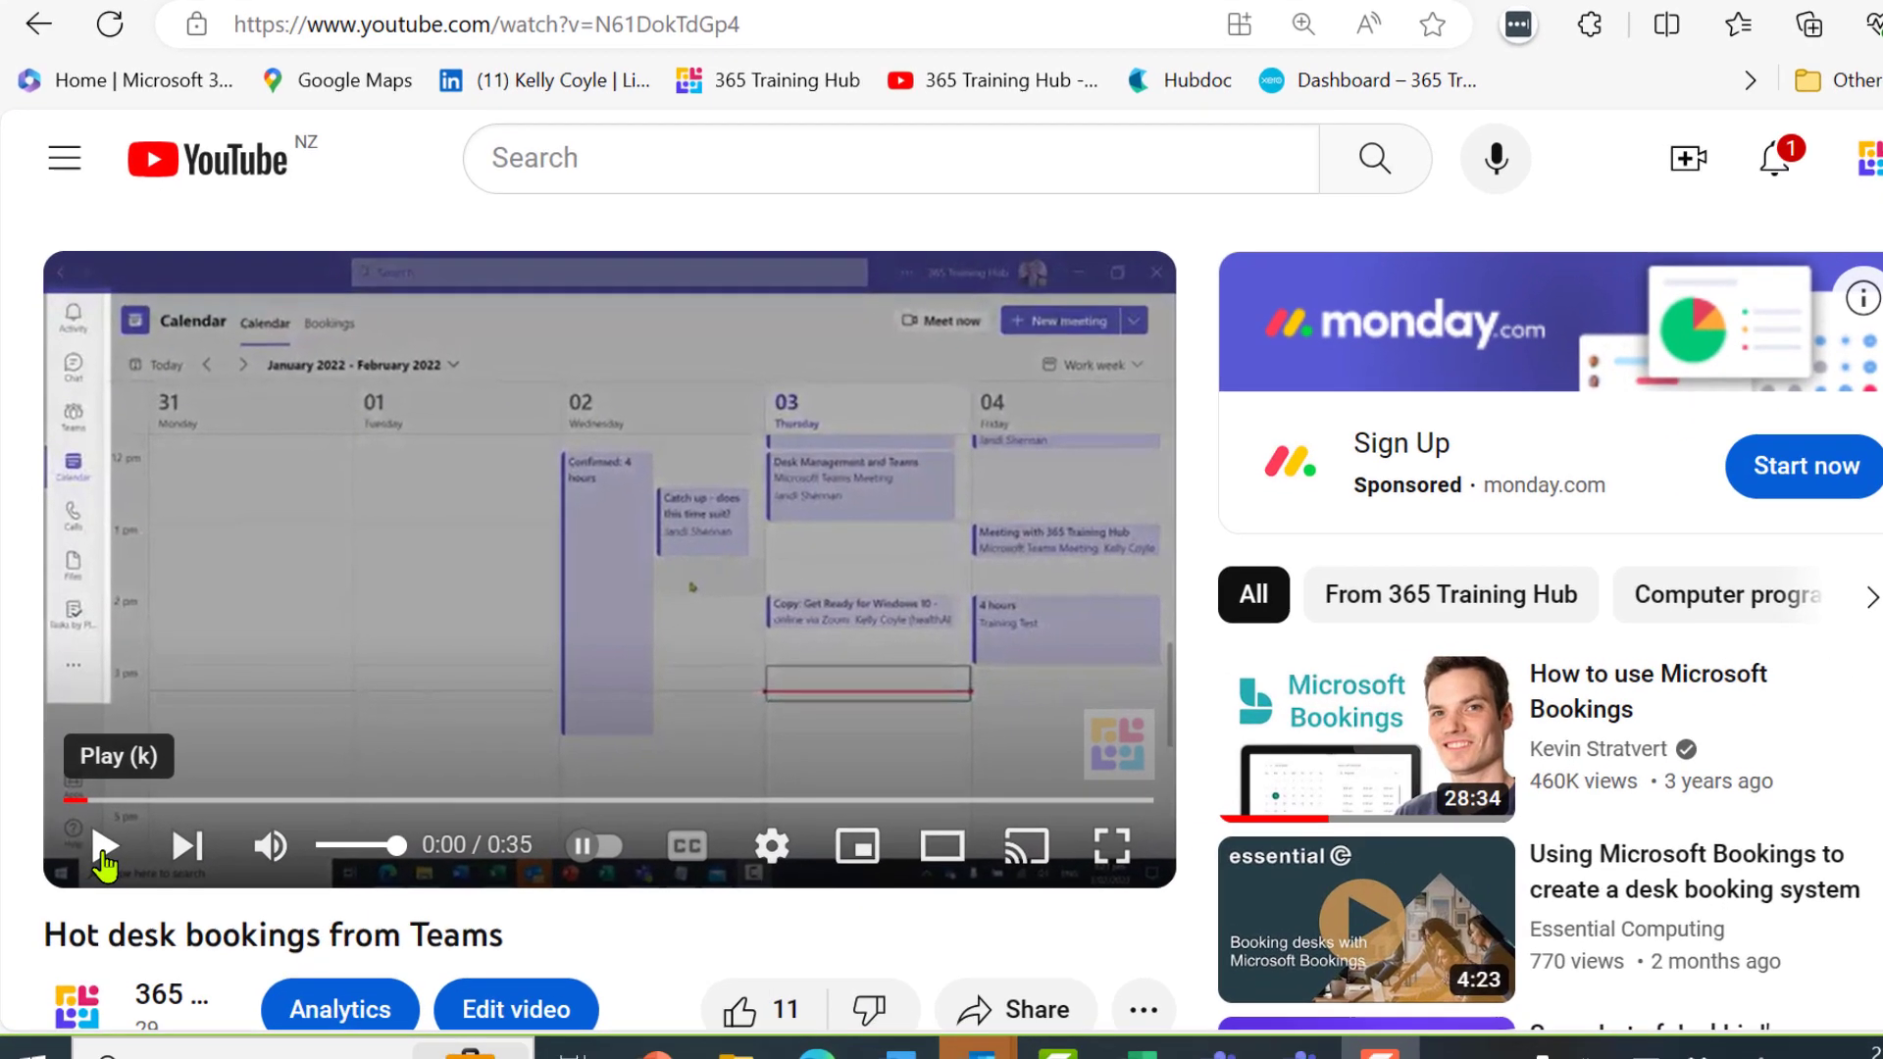
Play the 'Hot desk bookings from Teams' preview video
left_click(118, 841)
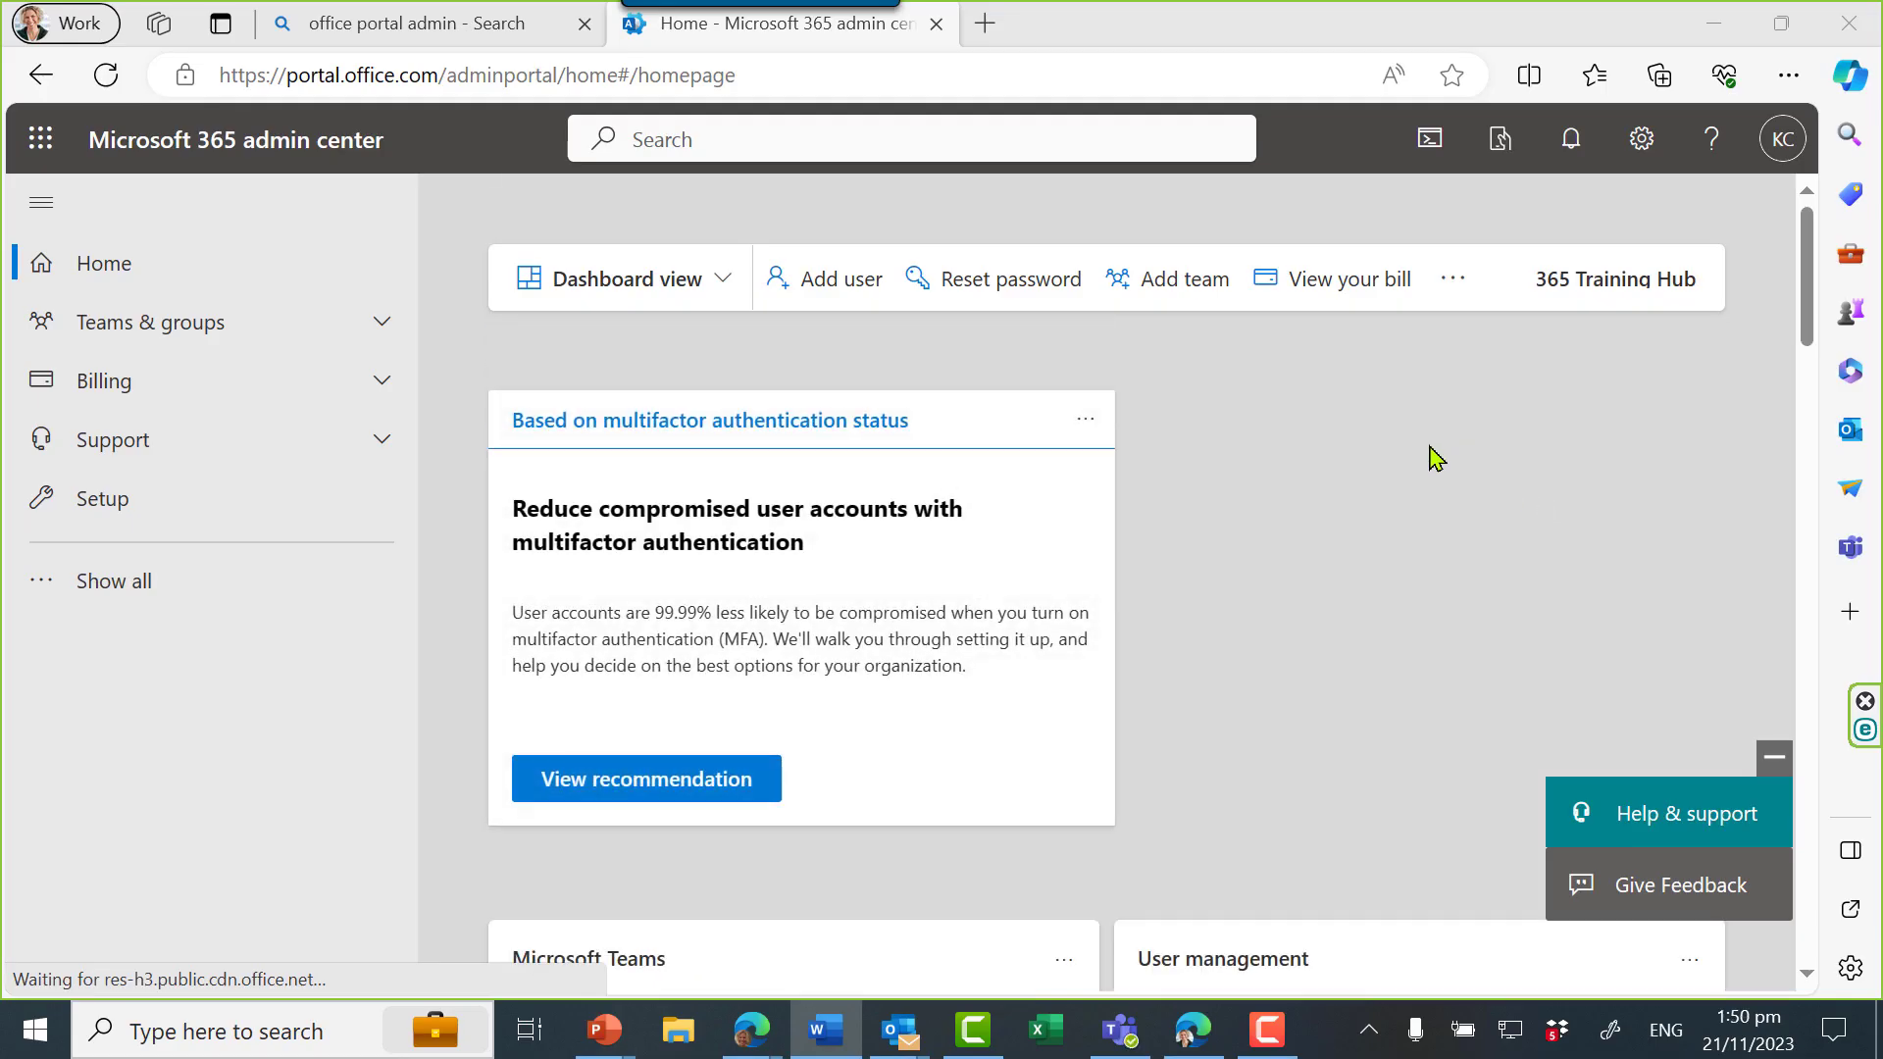
Enter new user basics: first name hotdesk, last name 7, display name hotdesk7, domain 365traininghub.co.nz
left_click(822, 285)
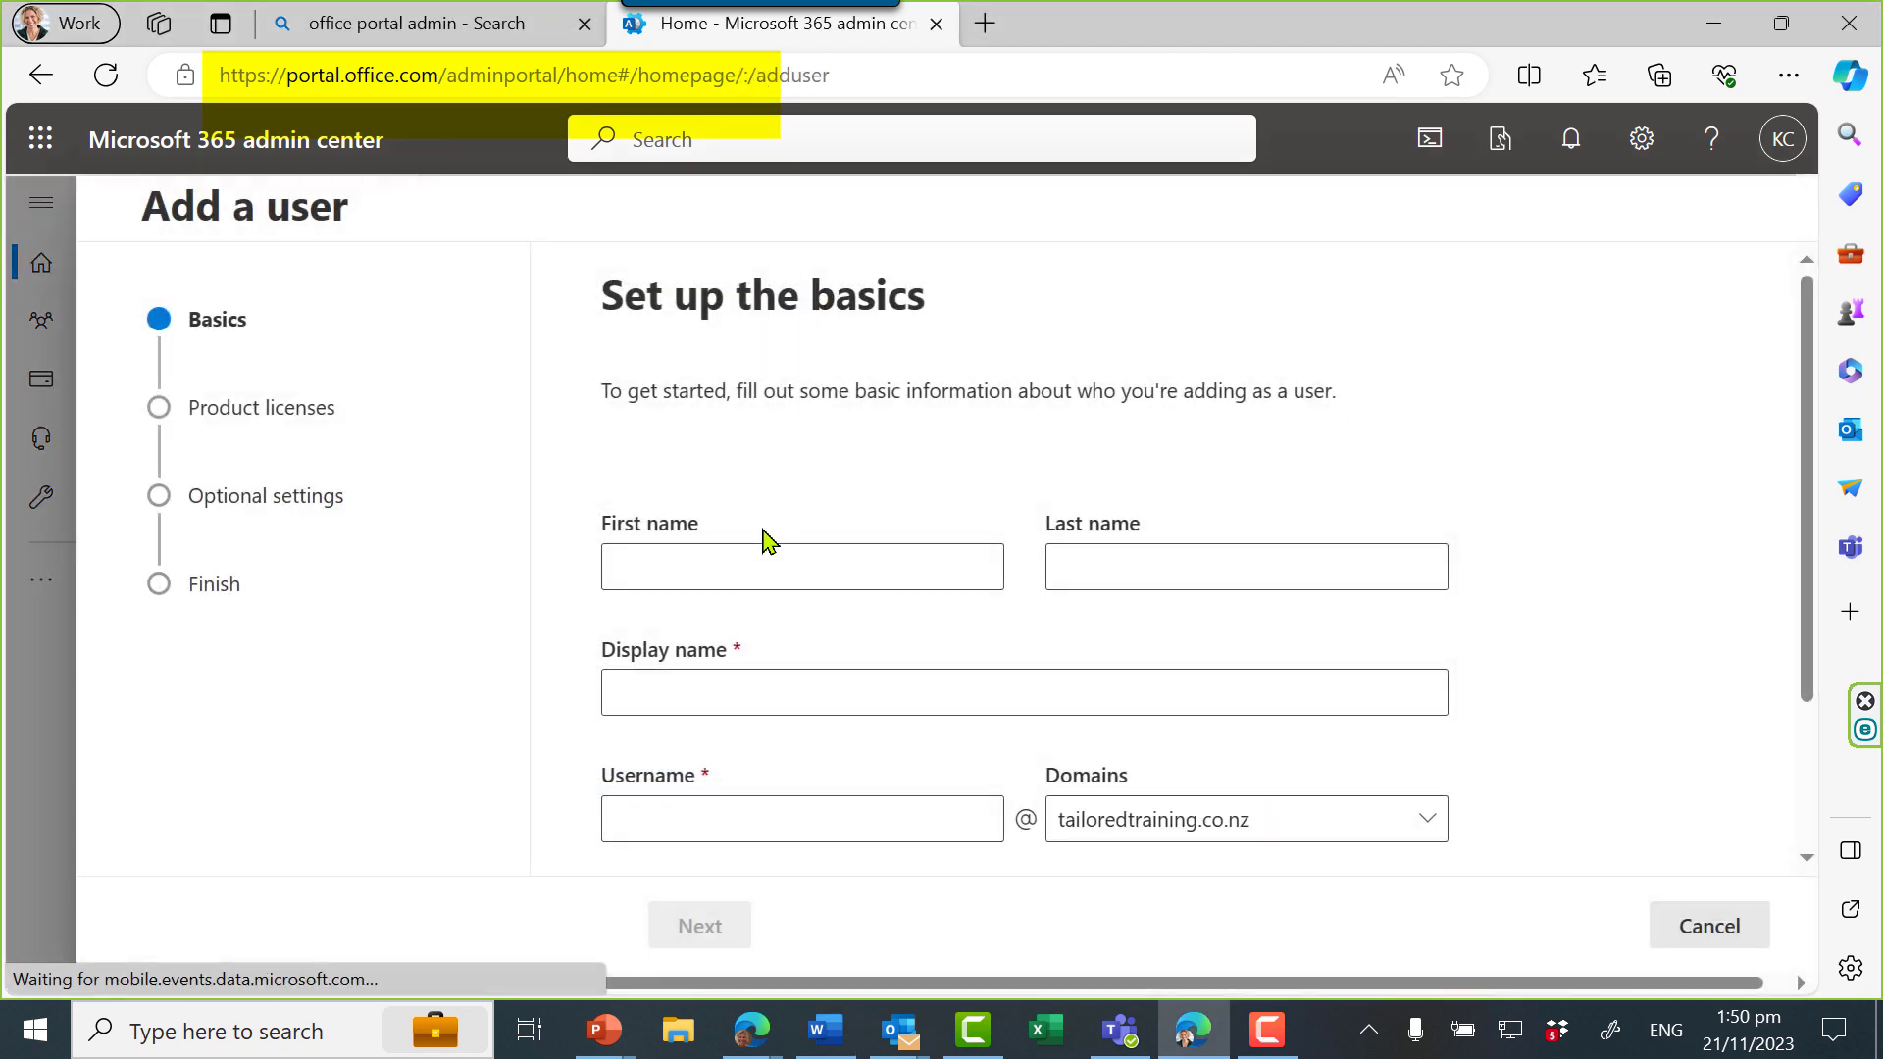
left_click(754, 569)
type("h")
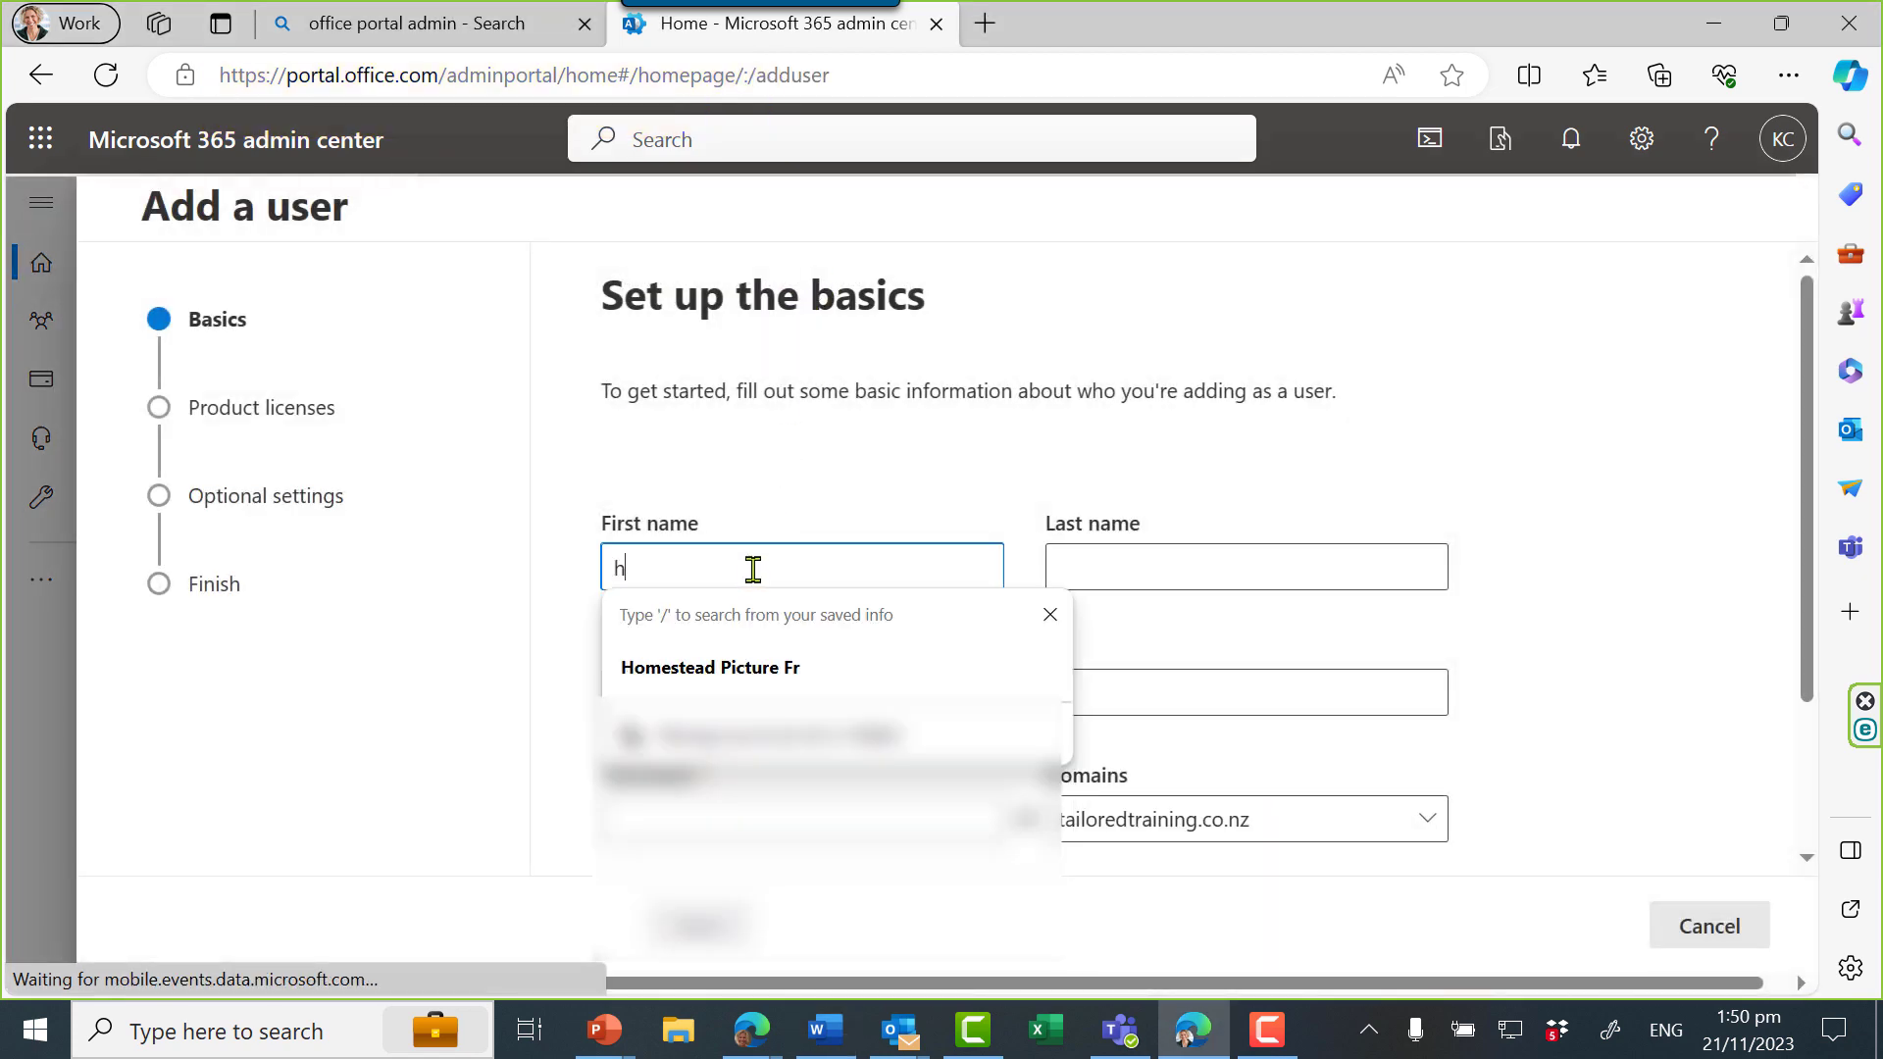
type("otdesk")
key("Tab")
type("7")
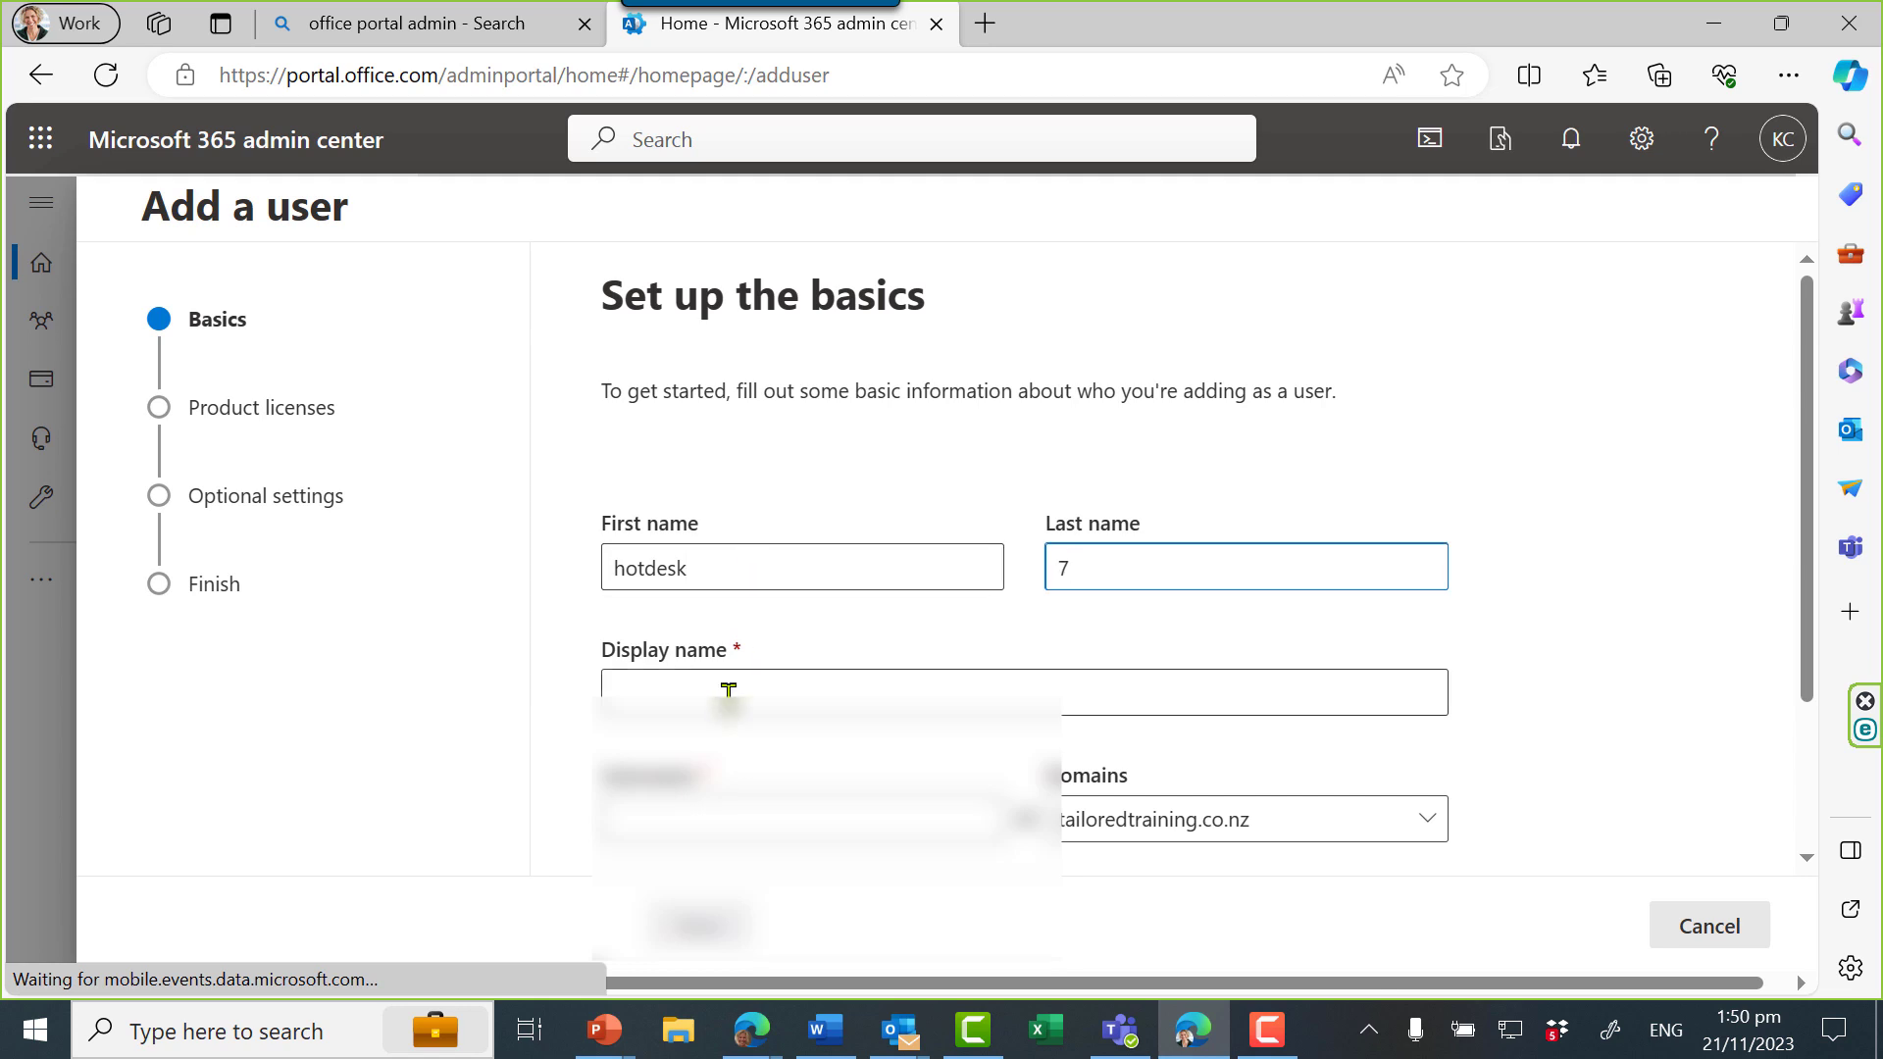
left_click(728, 694)
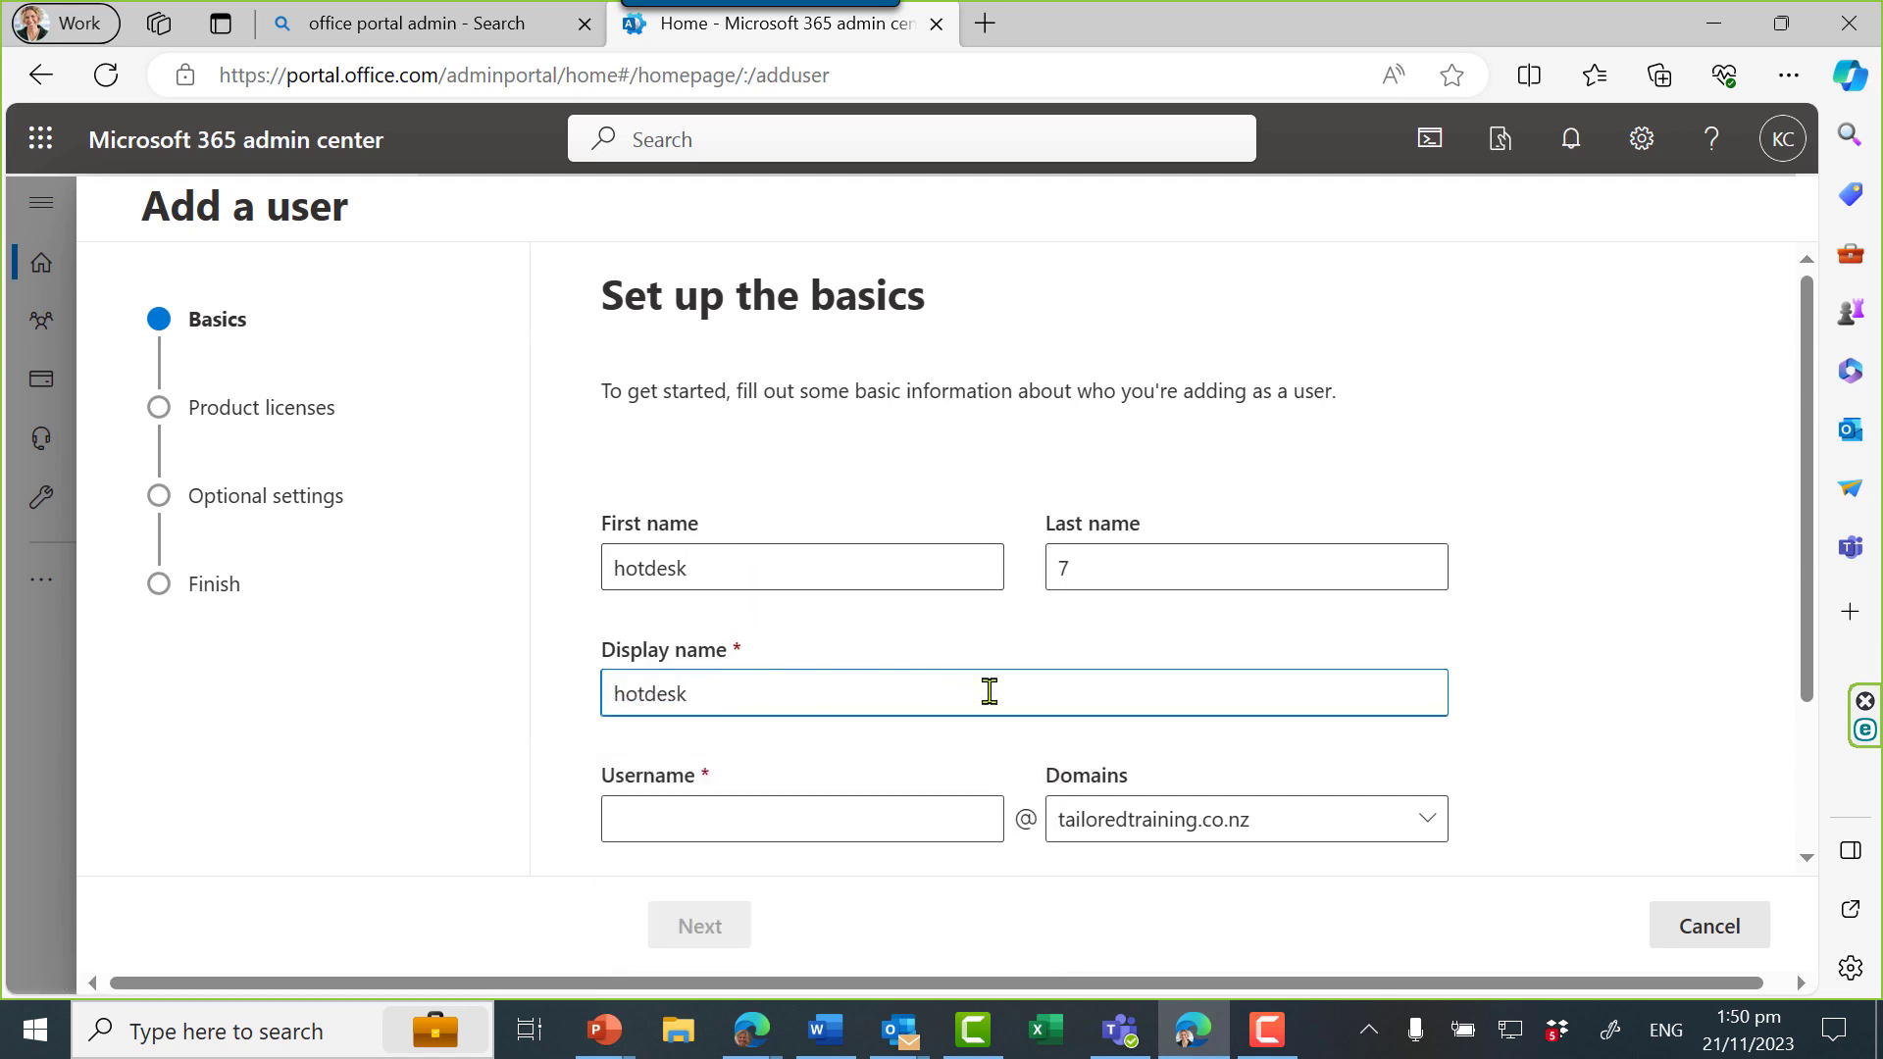
type("7")
left_click(1198, 820)
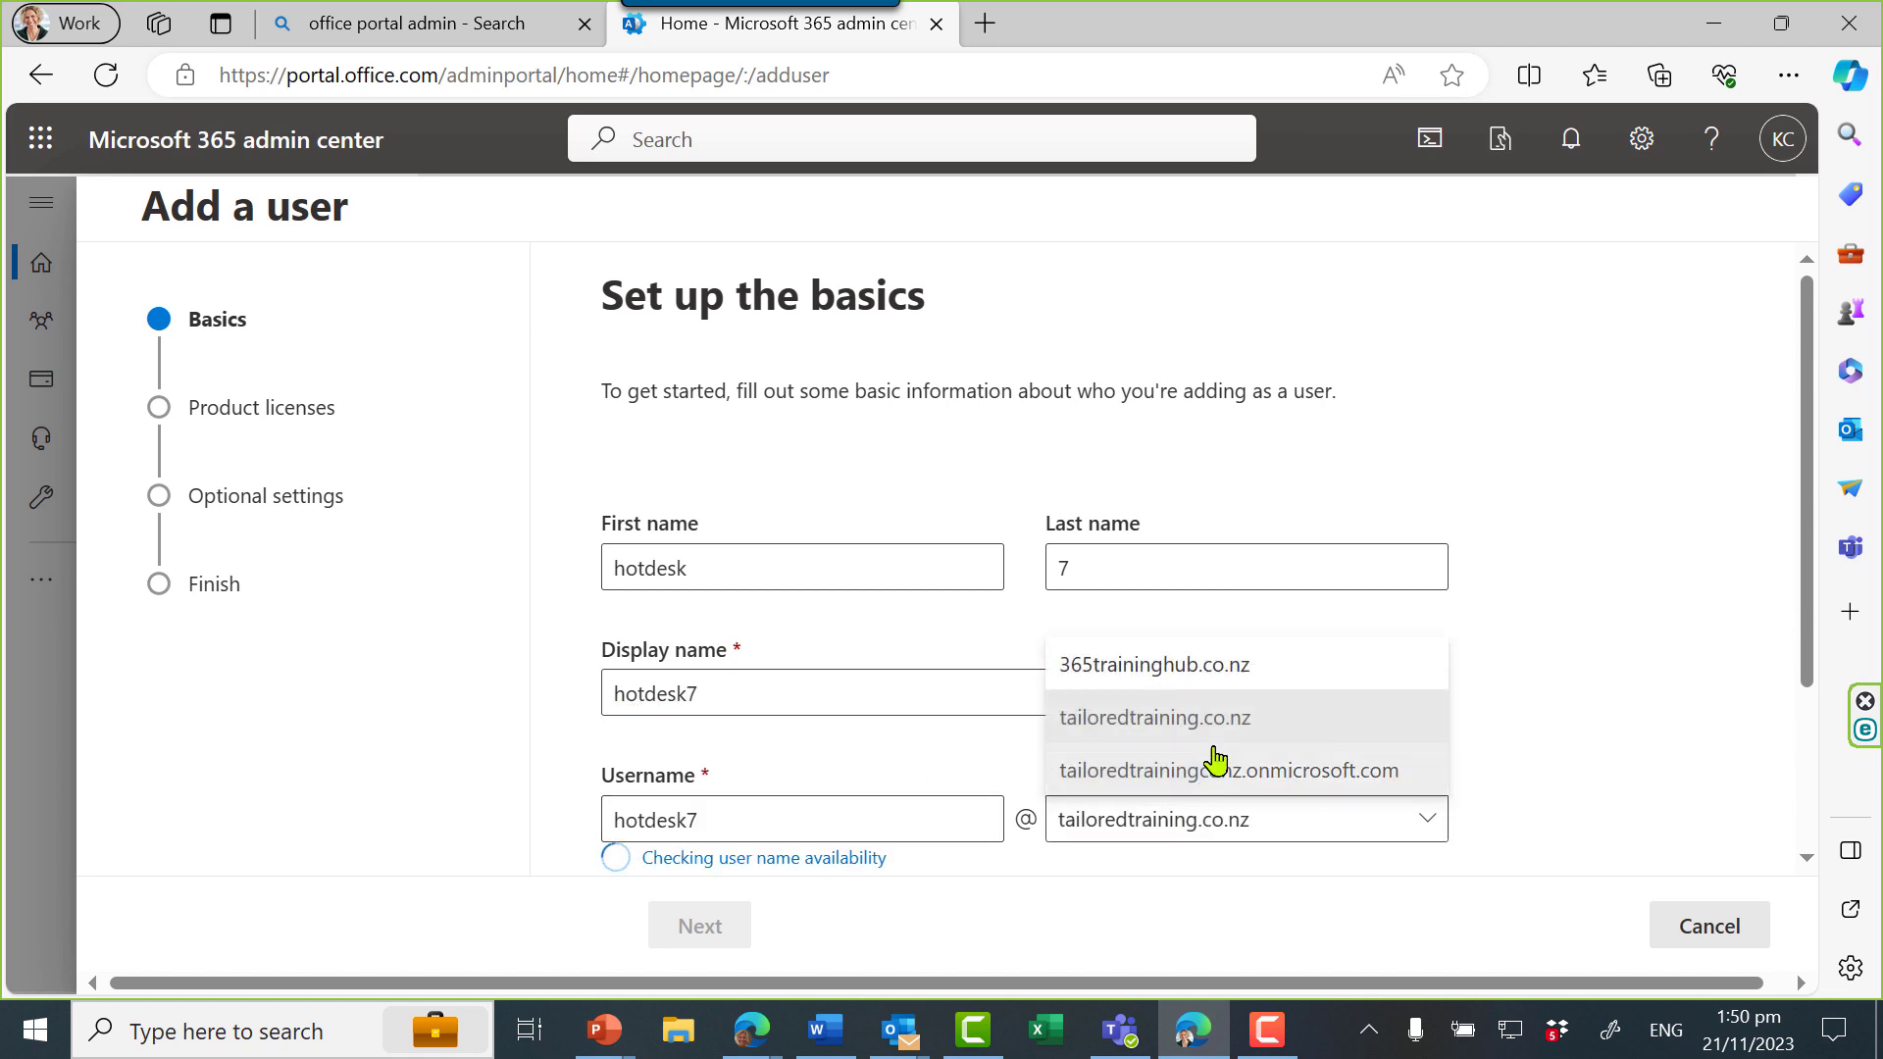
left_click(1219, 667)
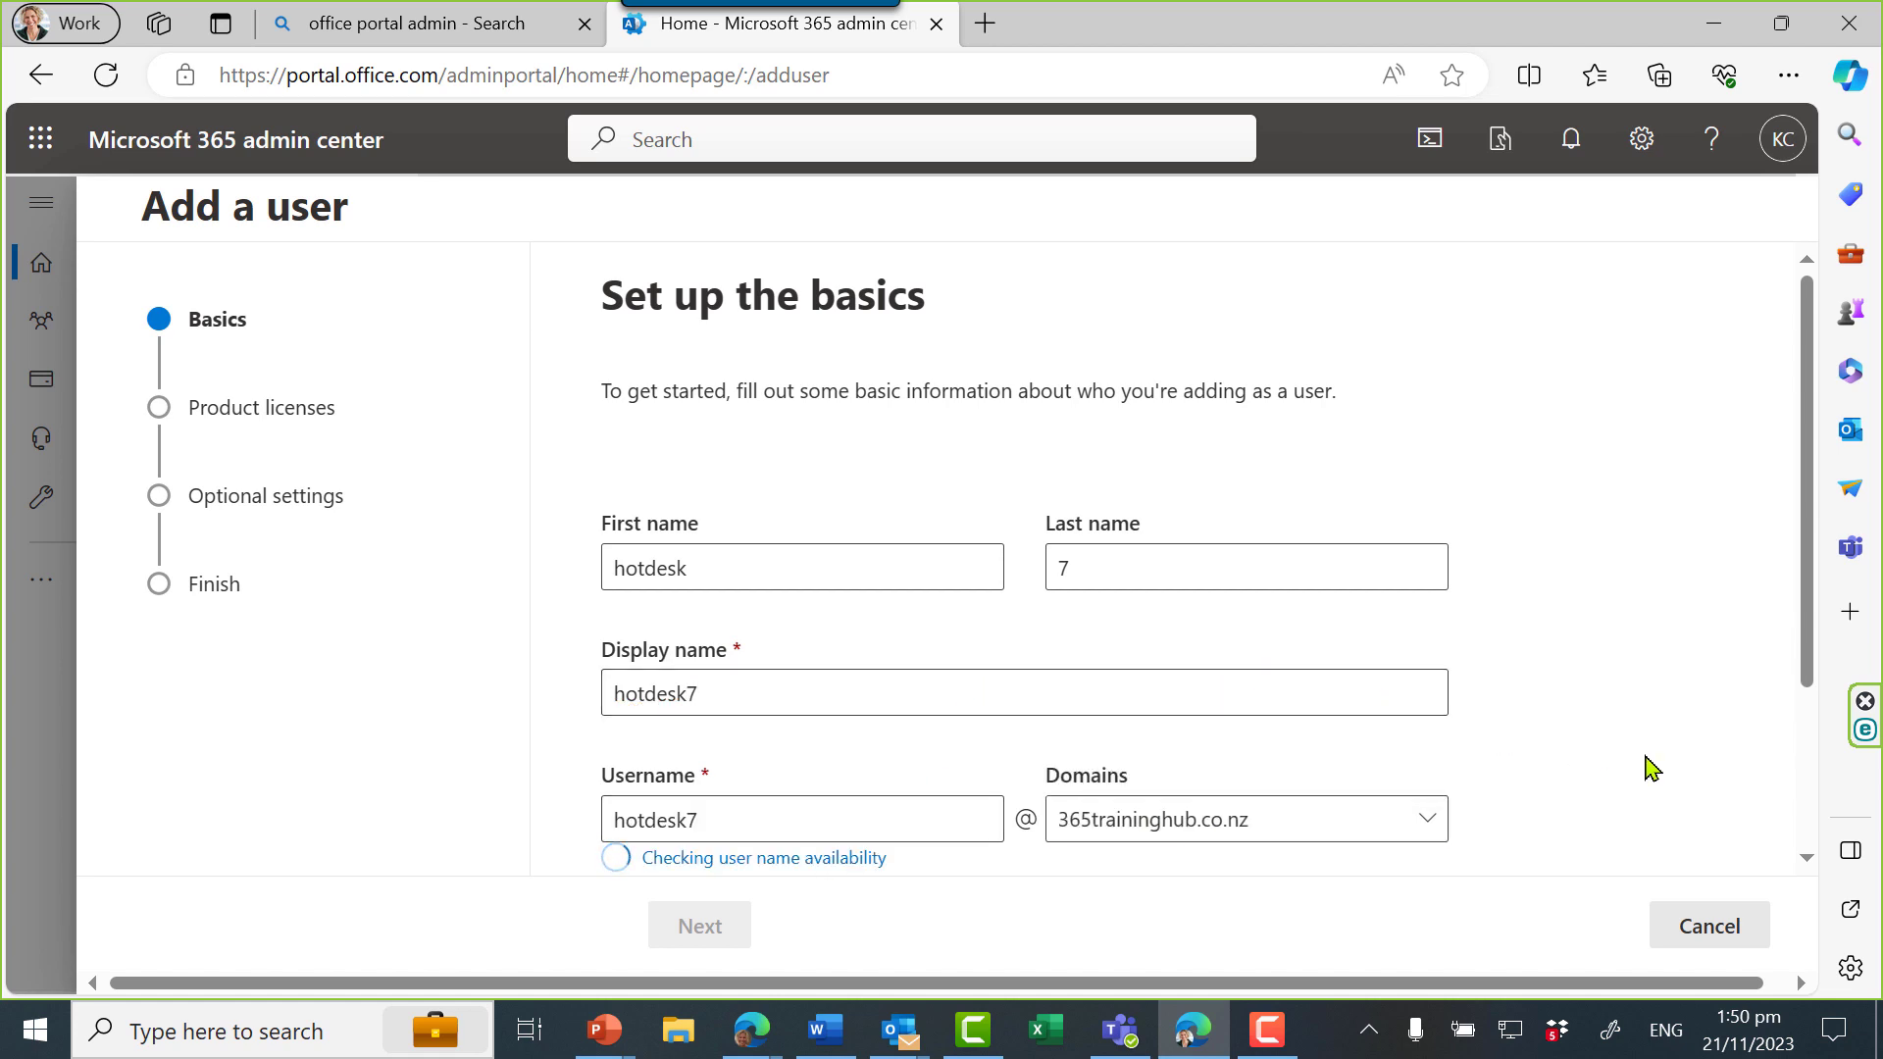
scroll(1644, 767, "down", 1)
scroll(1585, 761, "down", 1)
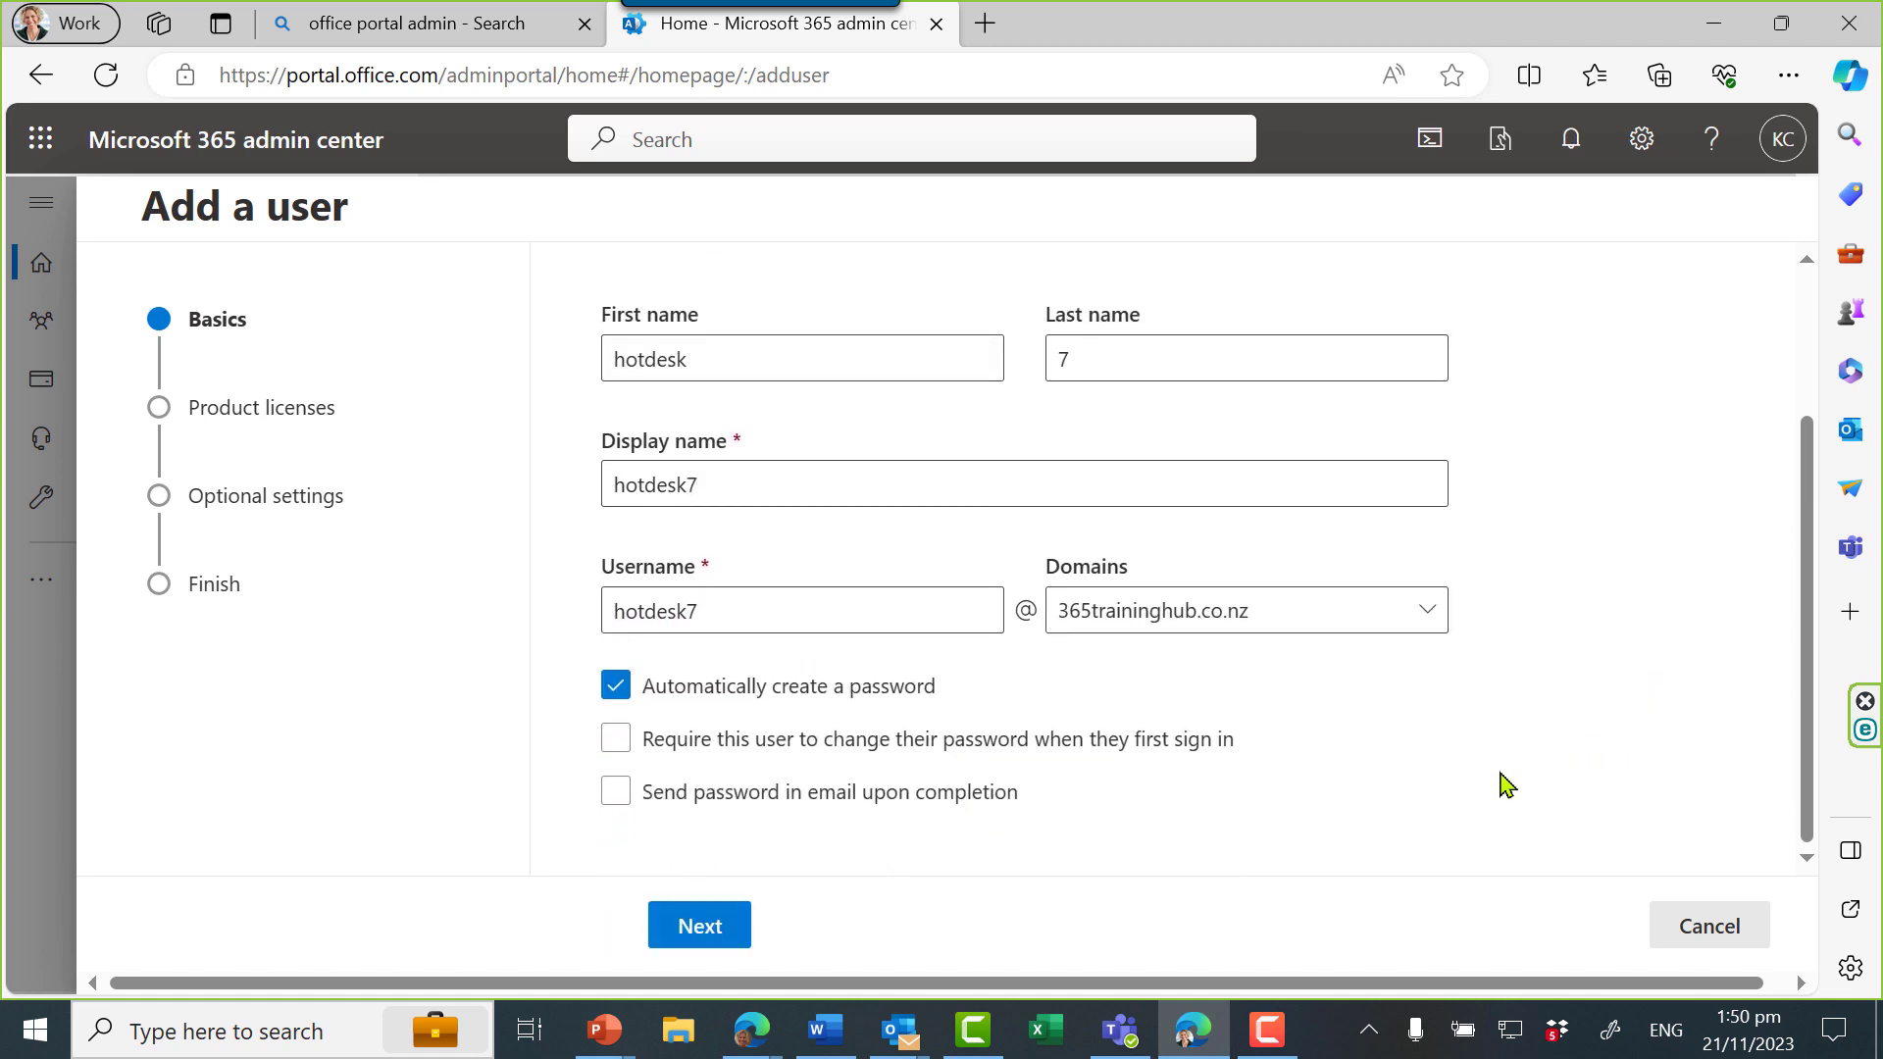
left_click(713, 928)
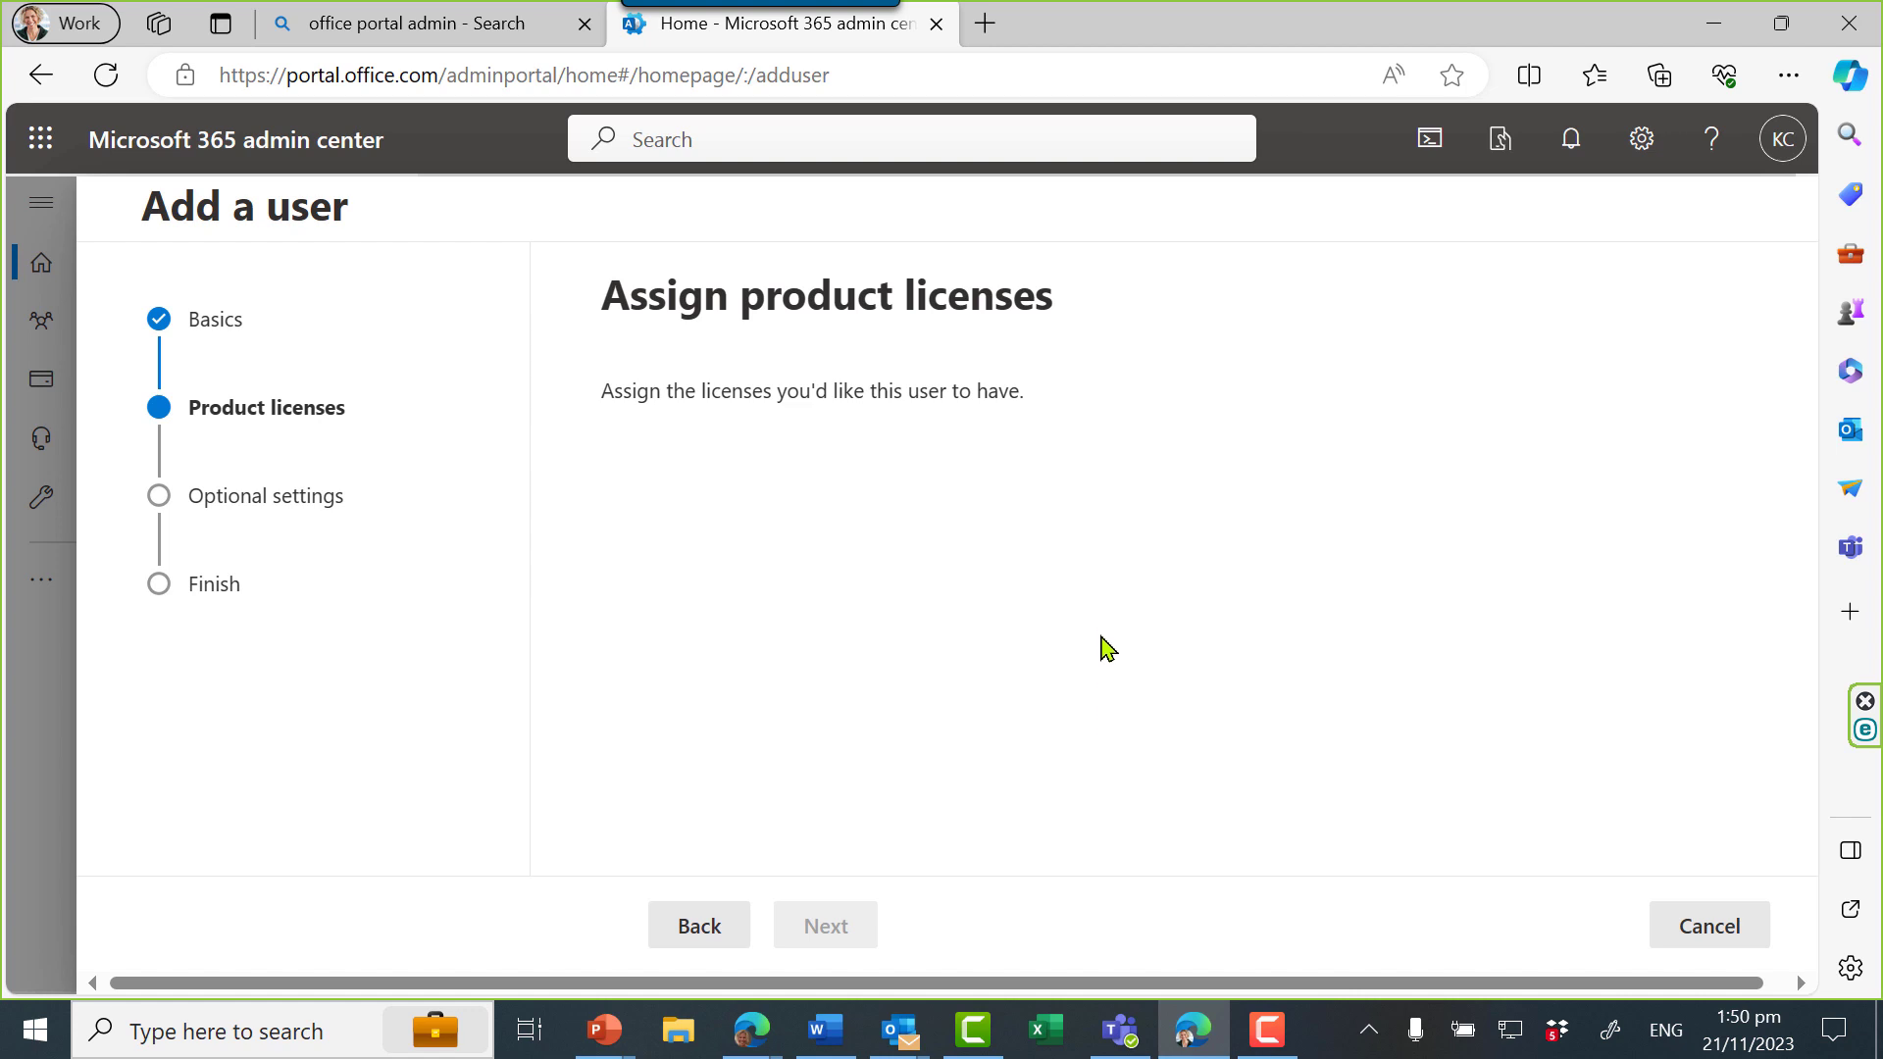
Create hotdesk7 without a product license, finish the wizard and close it
scroll(1144, 647, "down", 3)
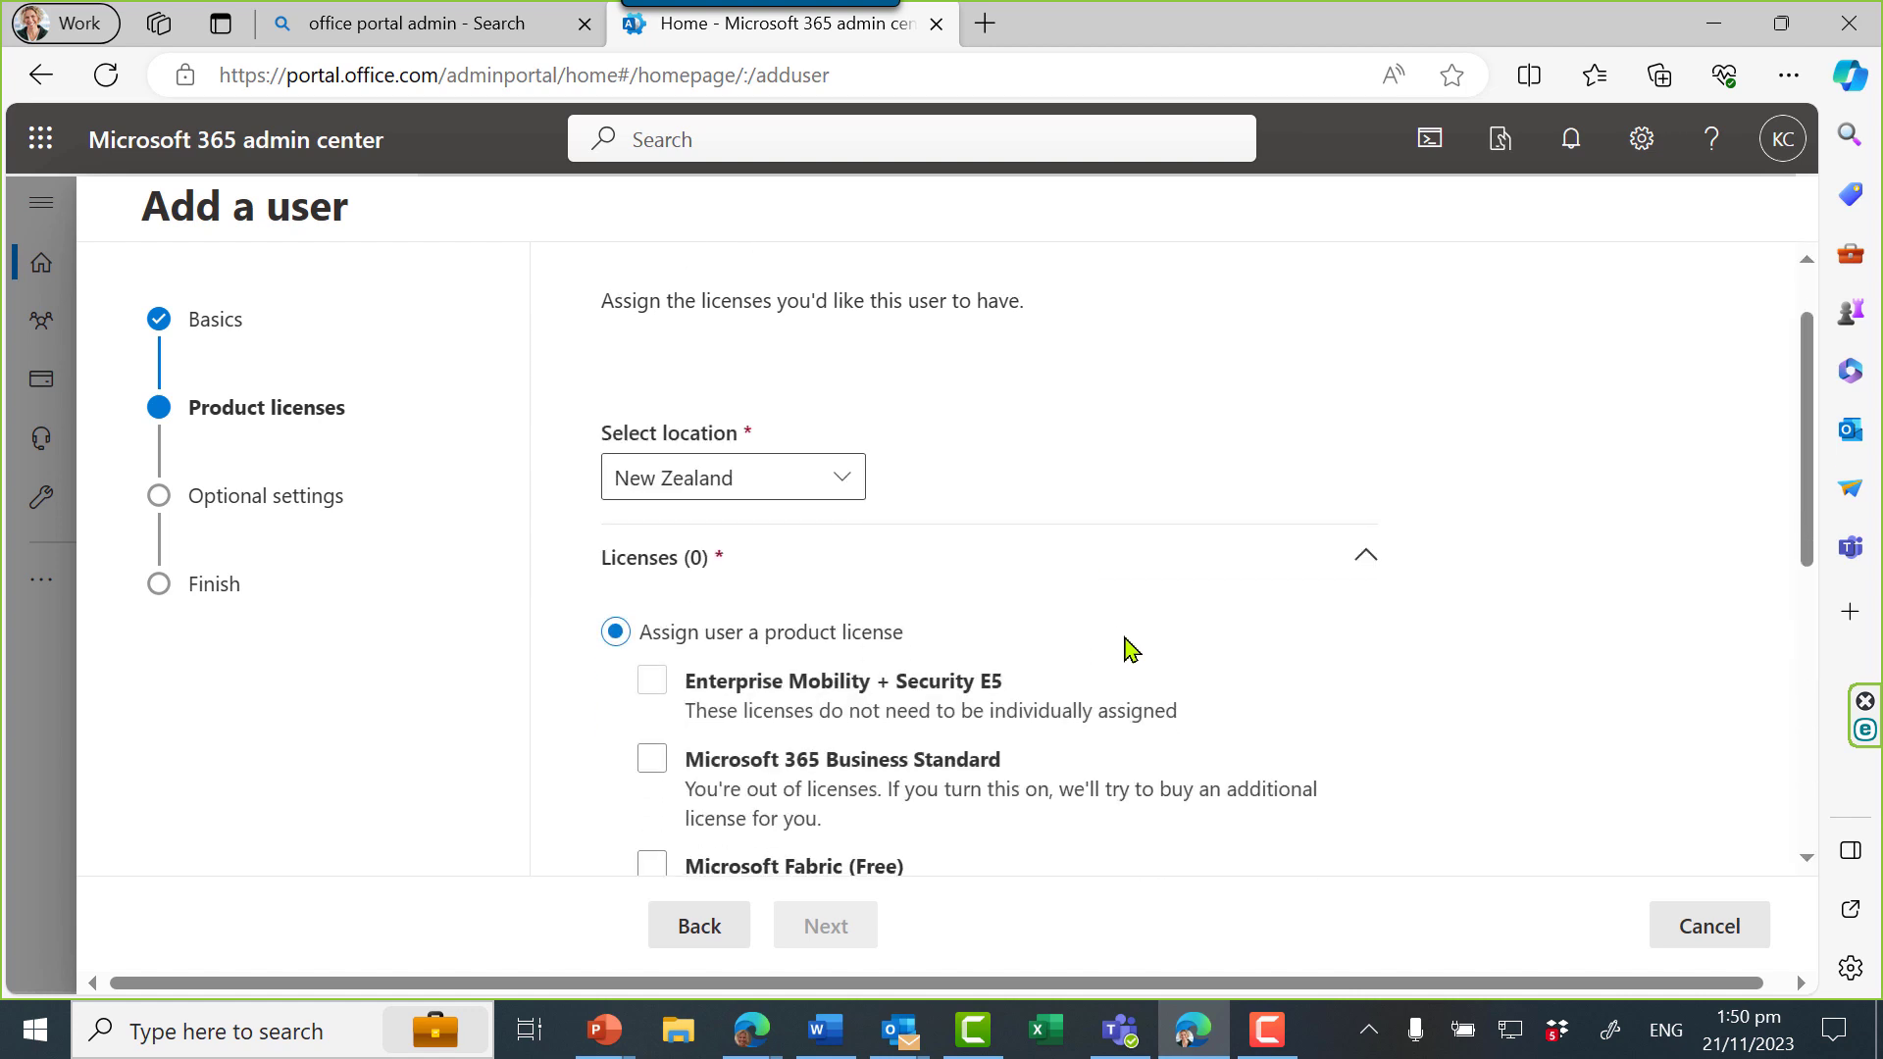
scroll(1194, 652, "down", 3)
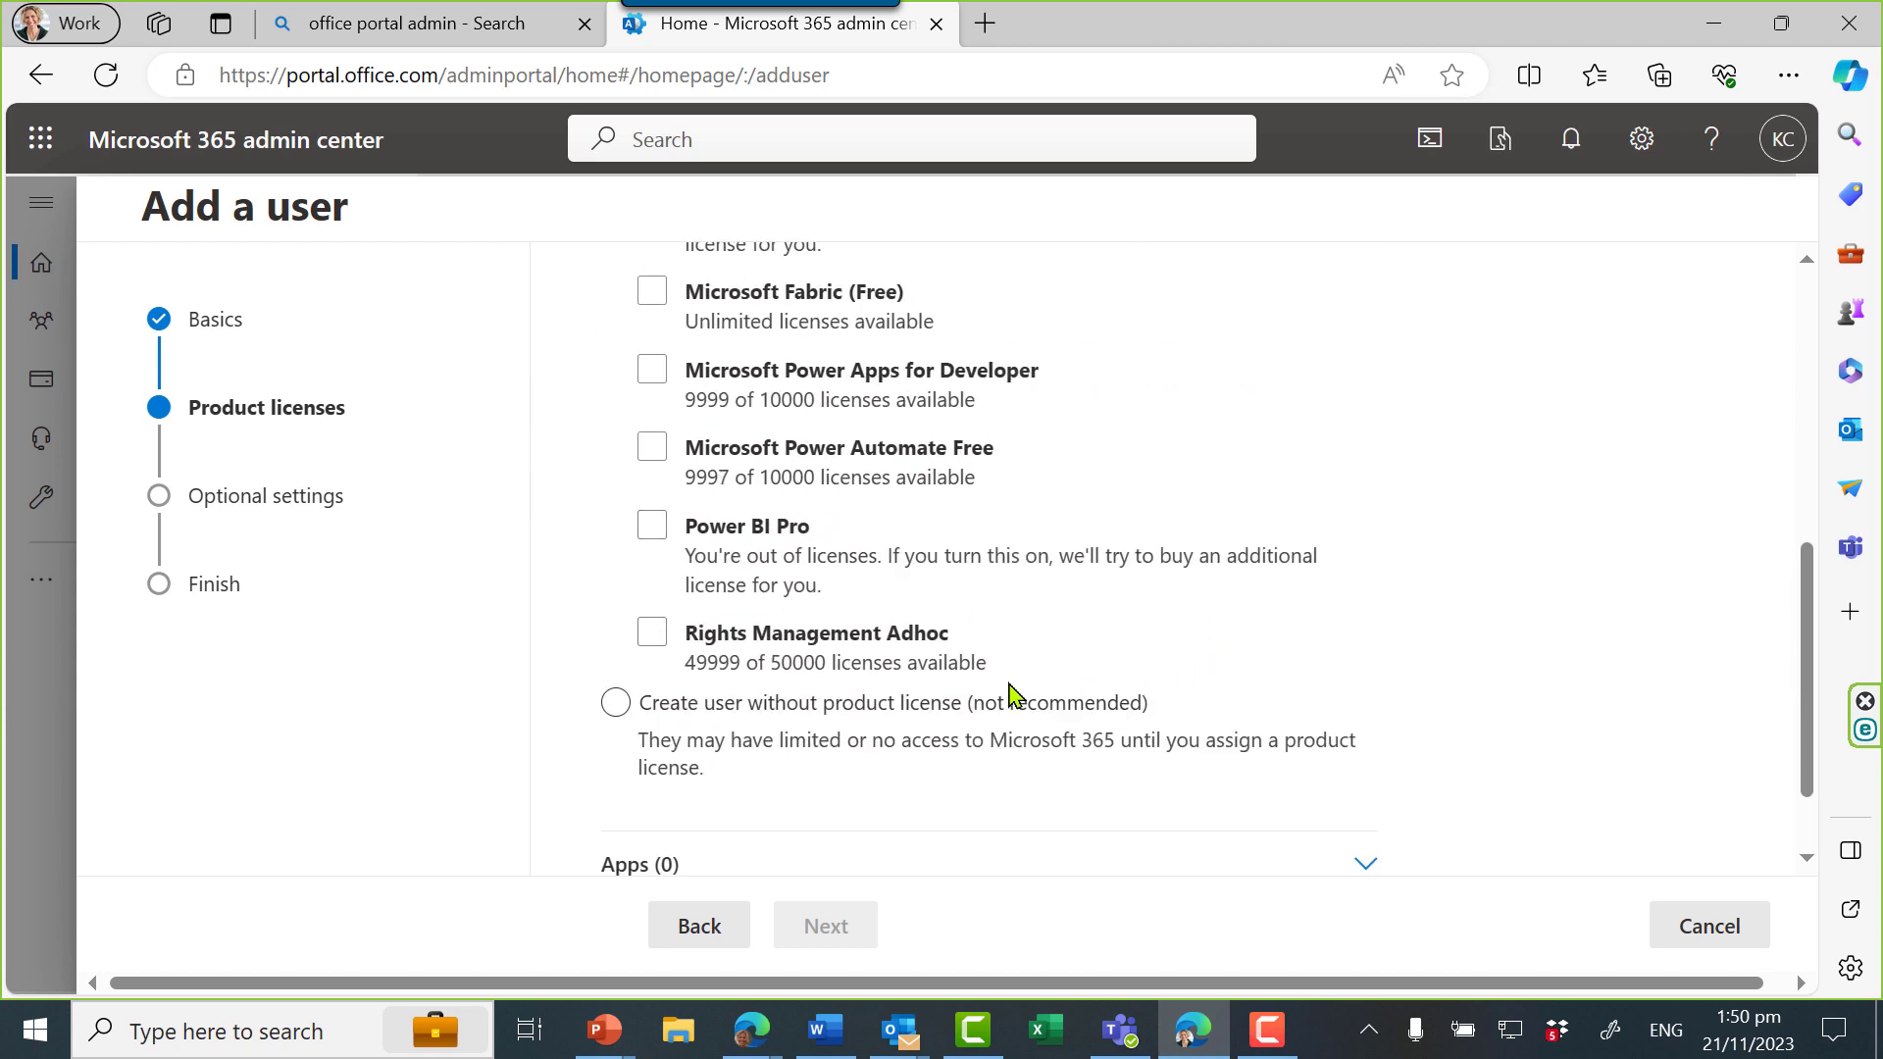
left_click(639, 706)
scroll(1295, 657, "down", 1)
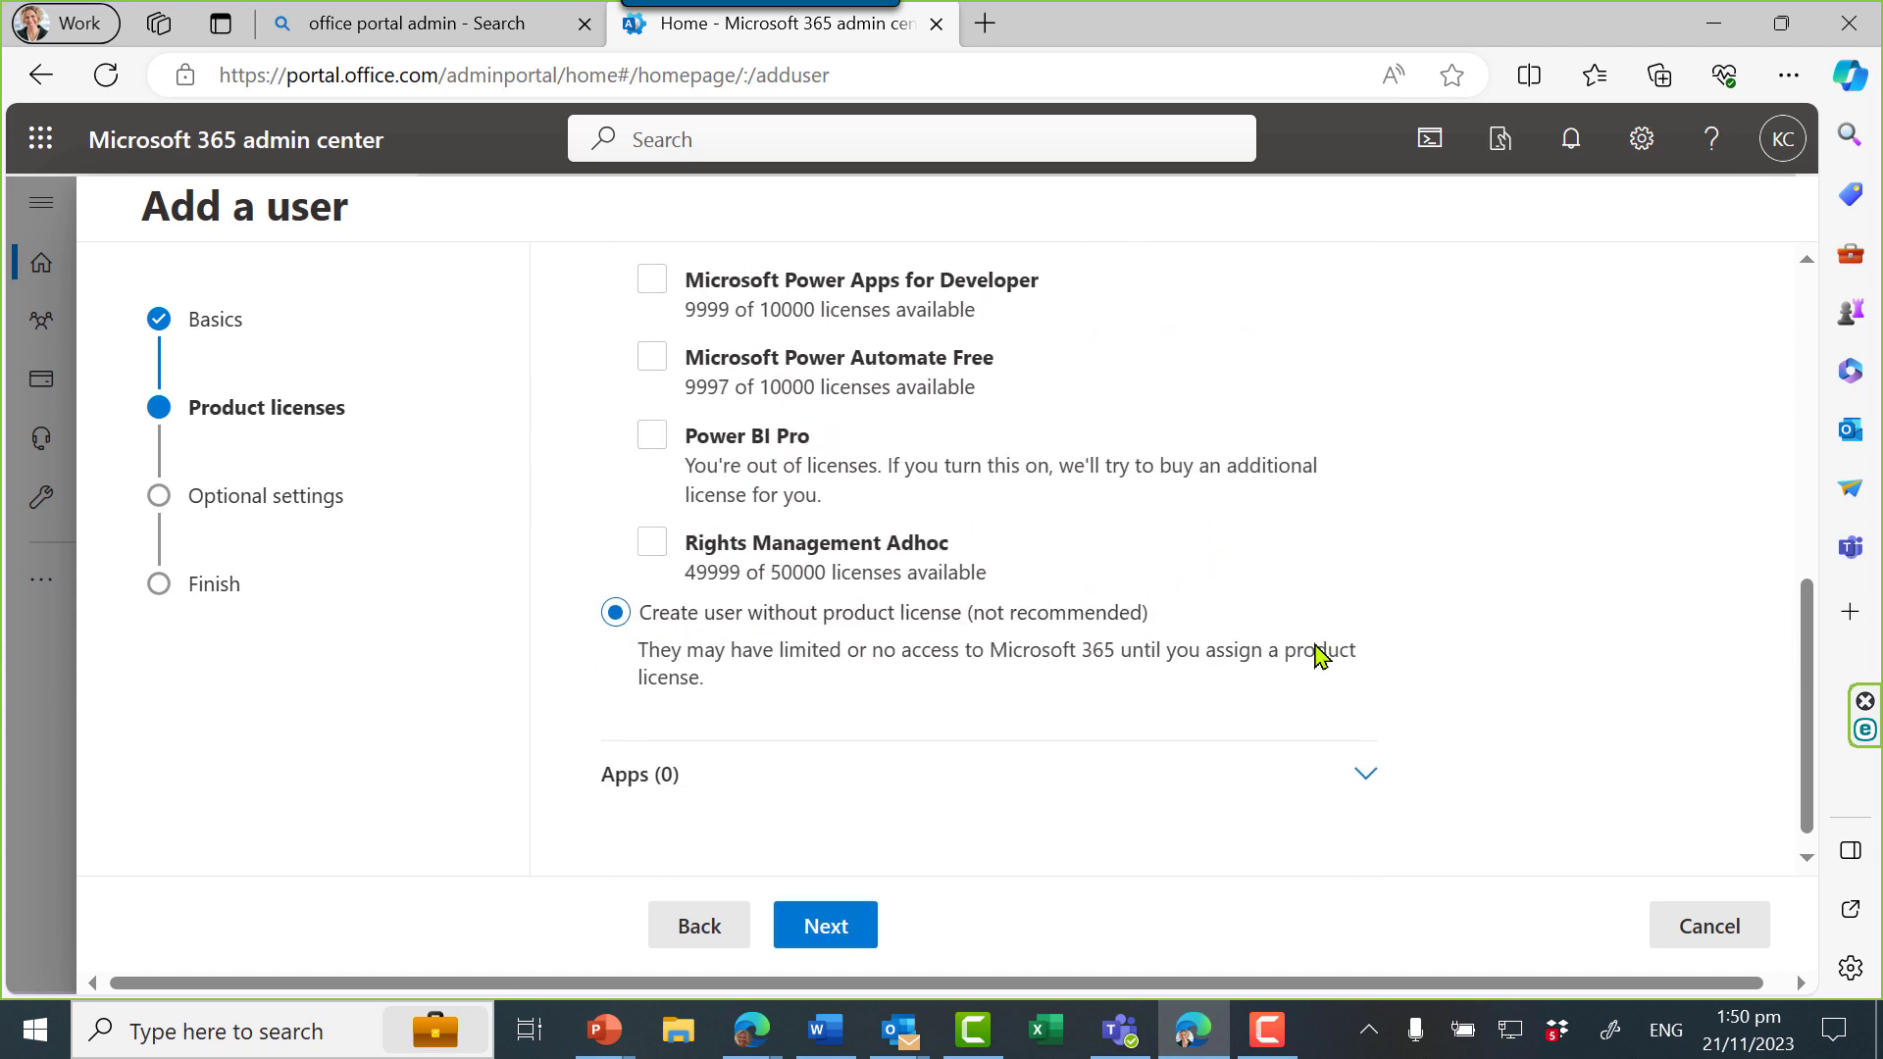
left_click(828, 921)
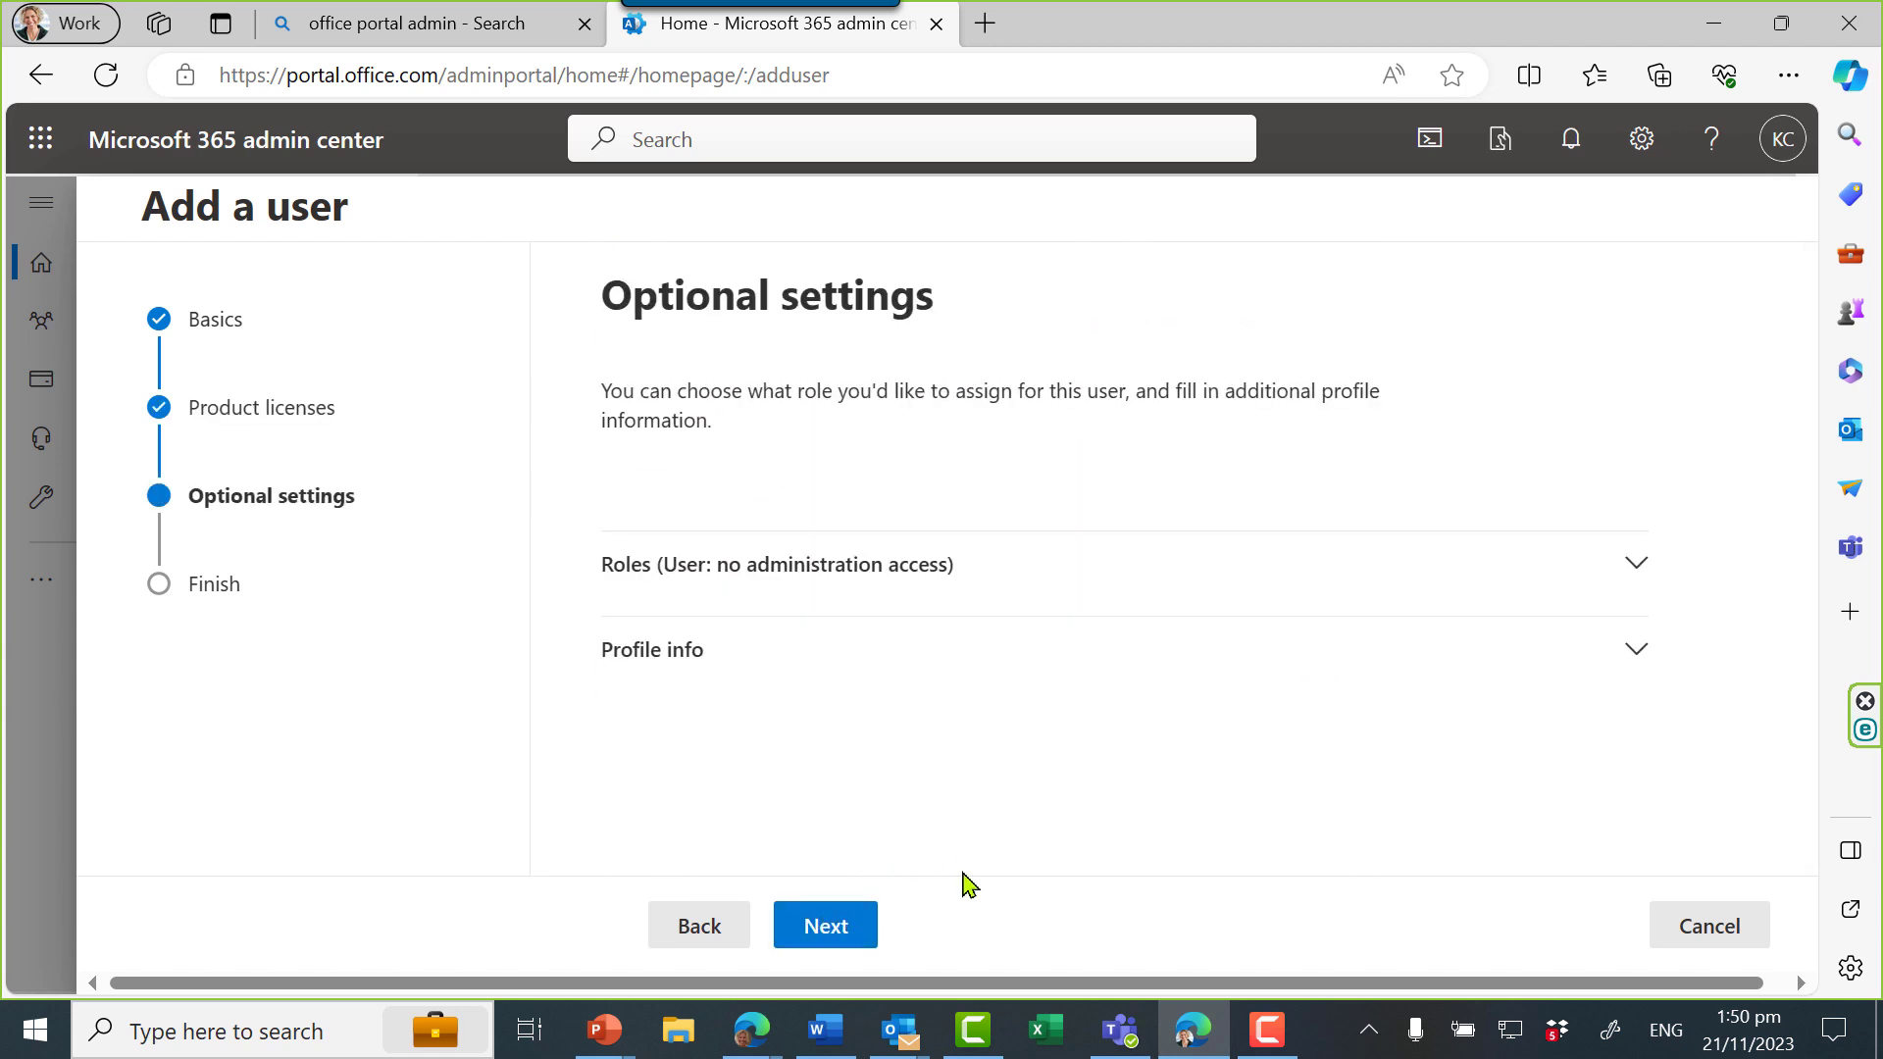
left_click(1148, 640)
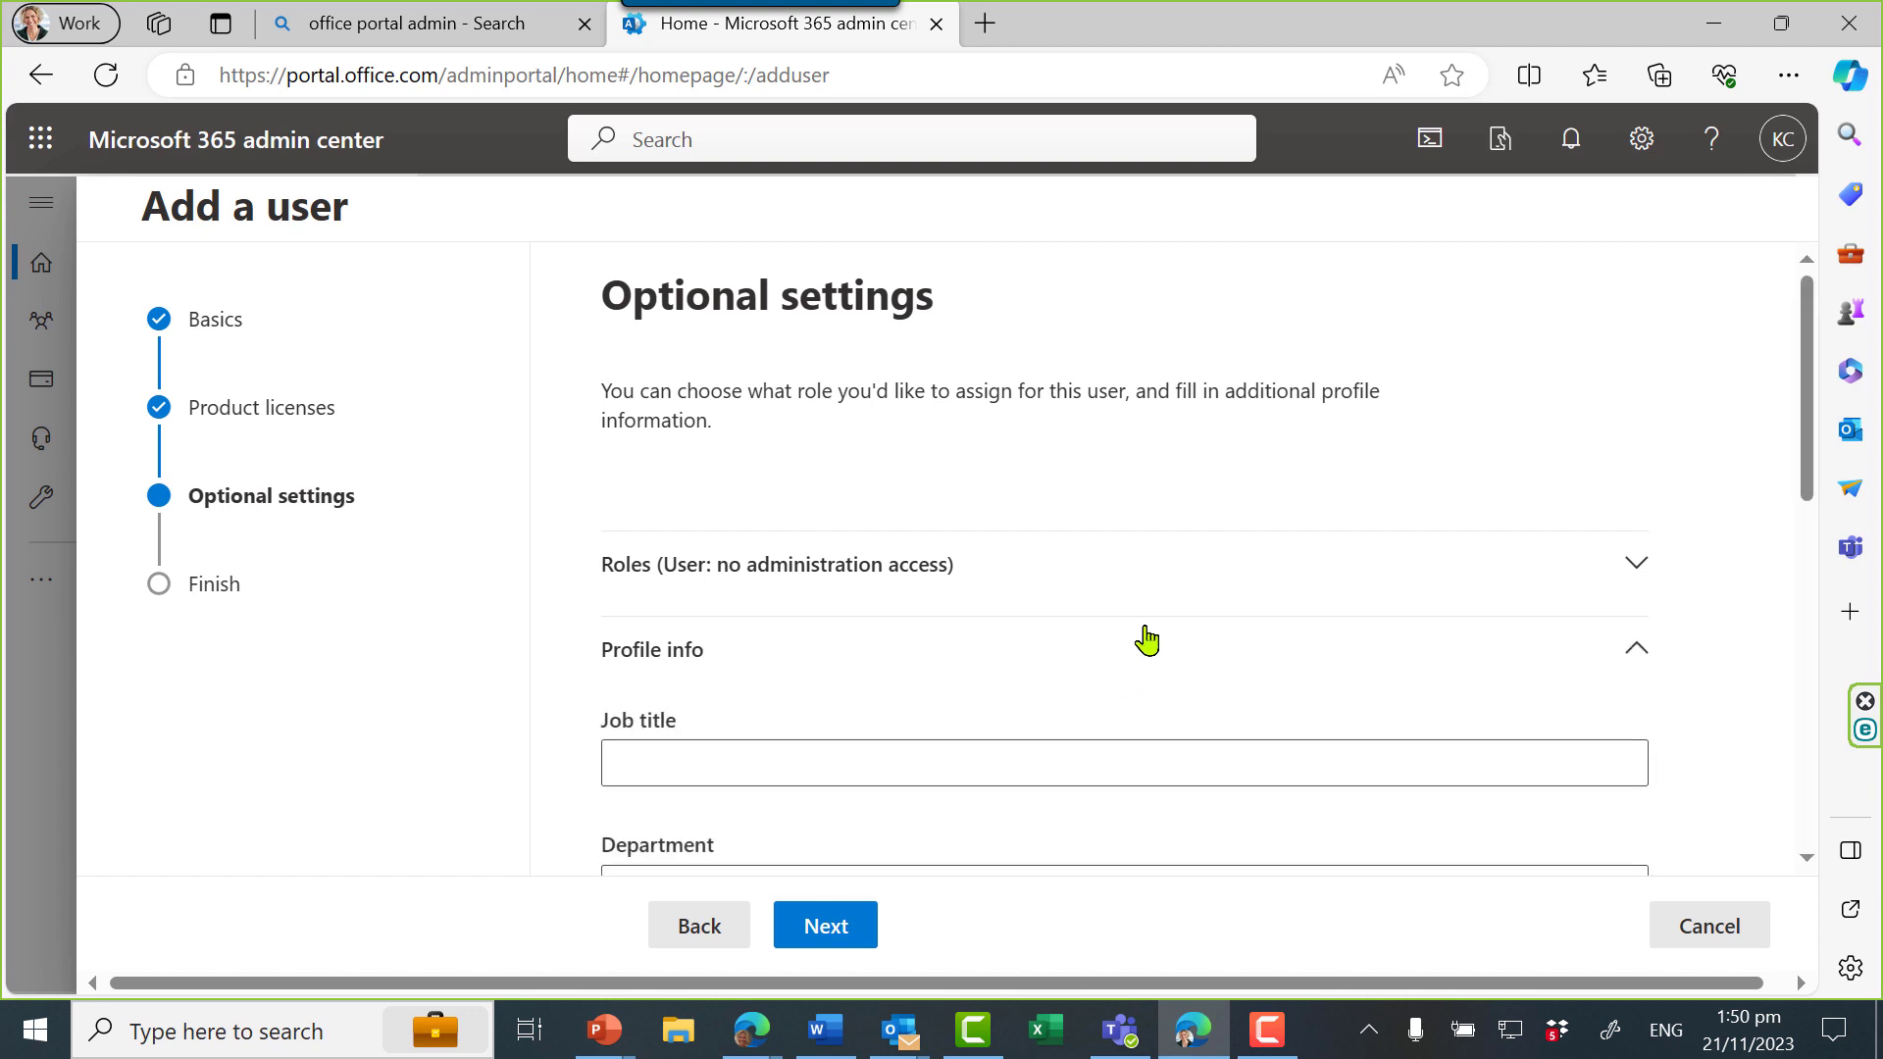
left_click(840, 939)
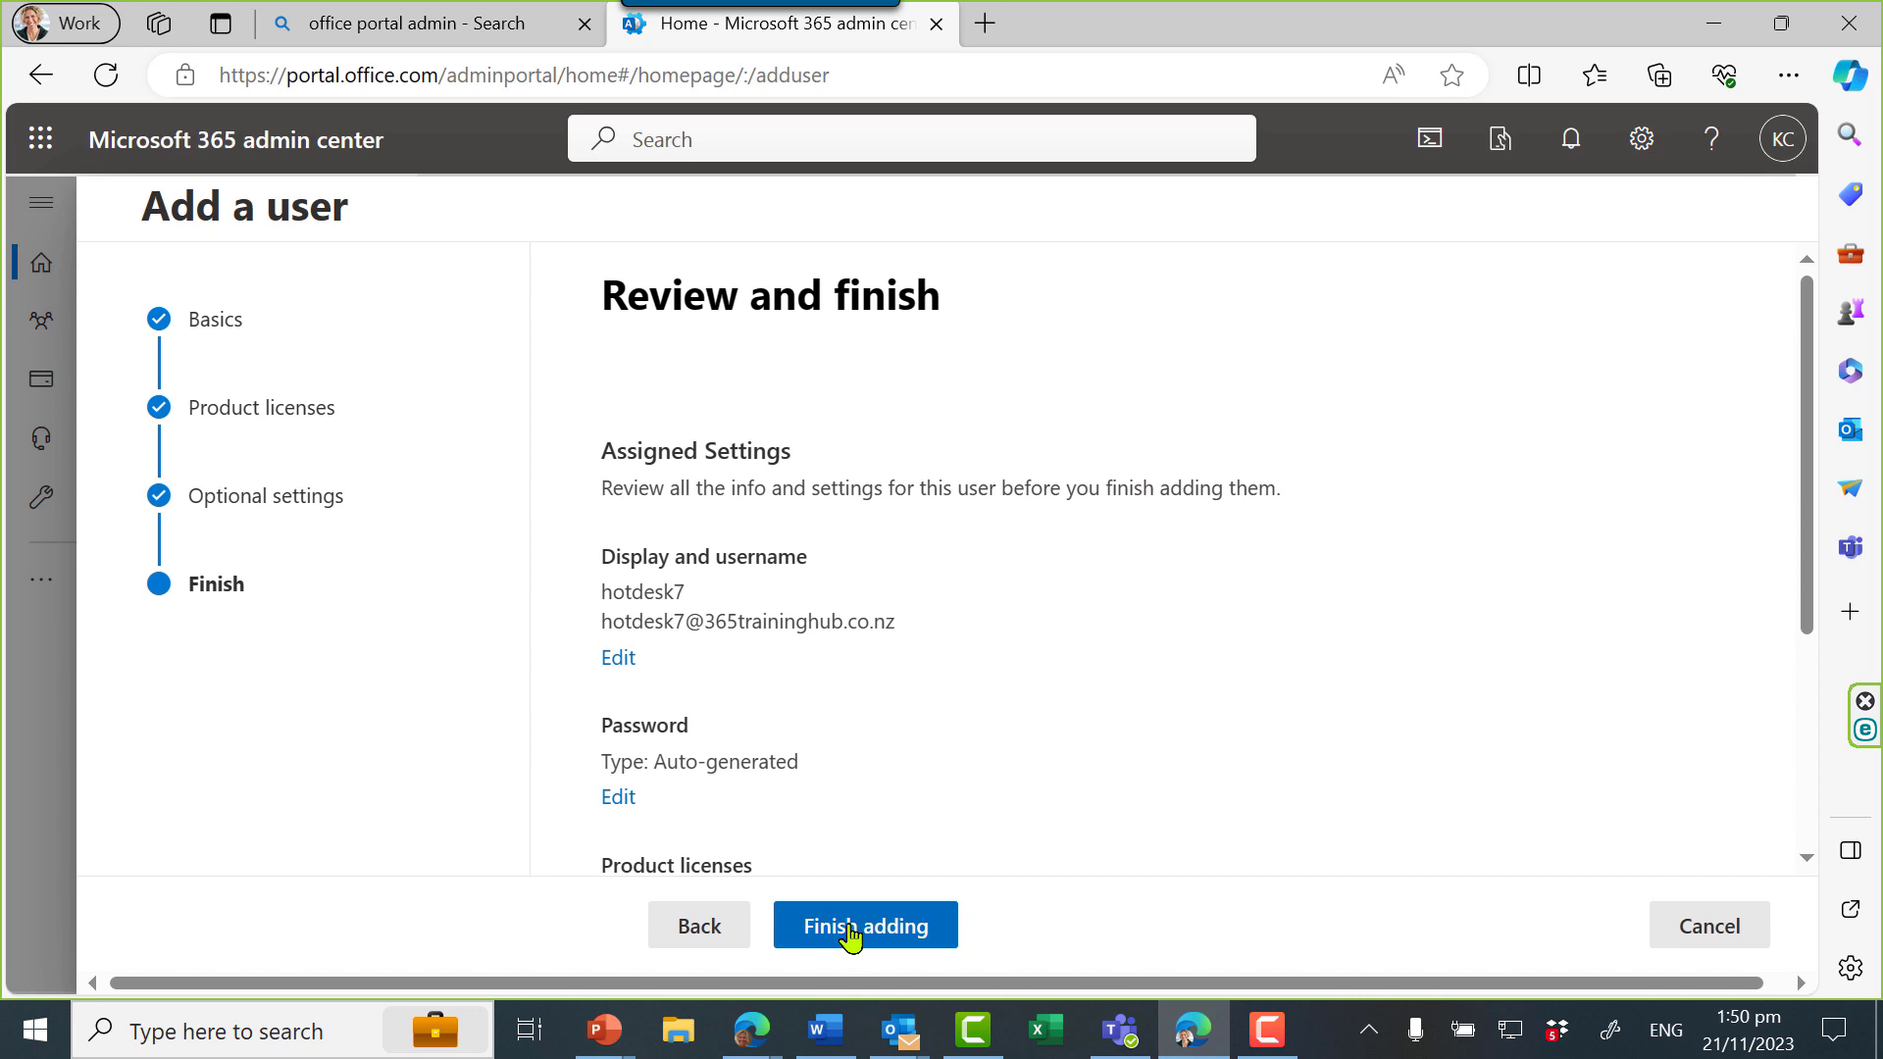
left_click(862, 929)
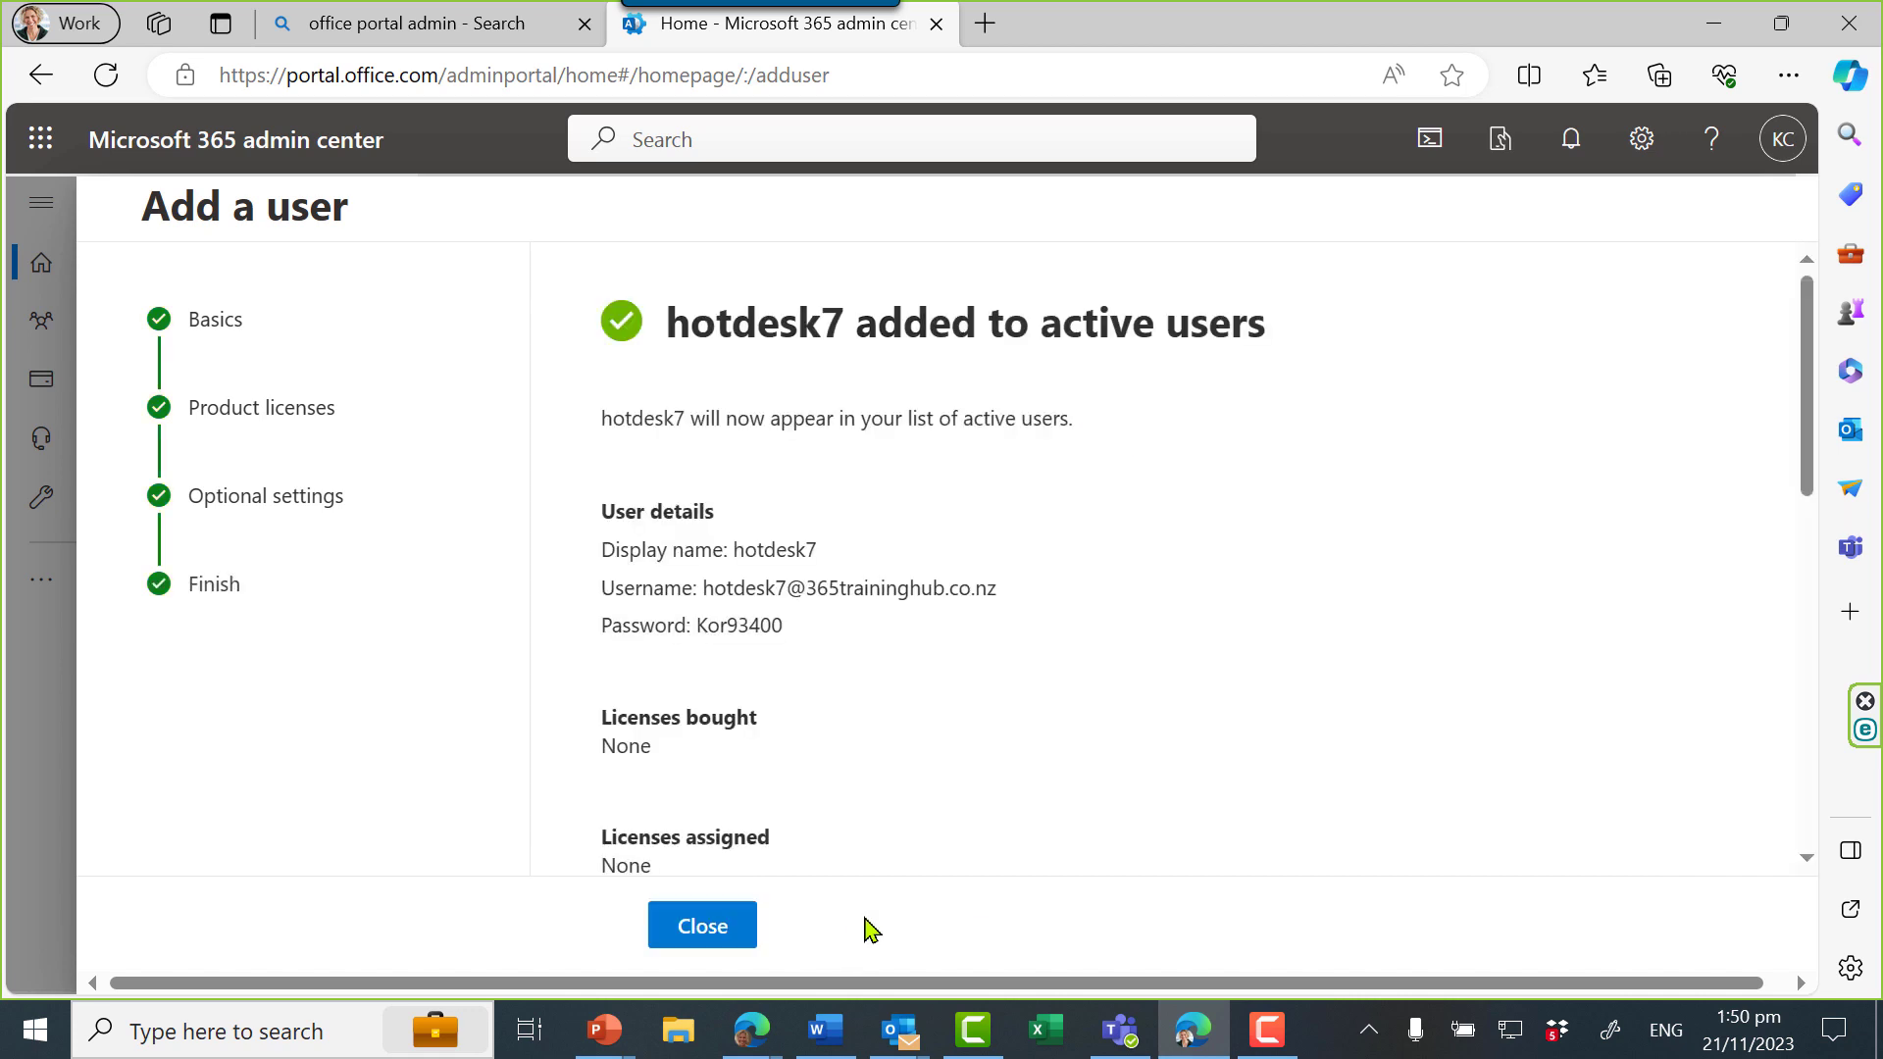
left_click(704, 926)
left_click(40, 138)
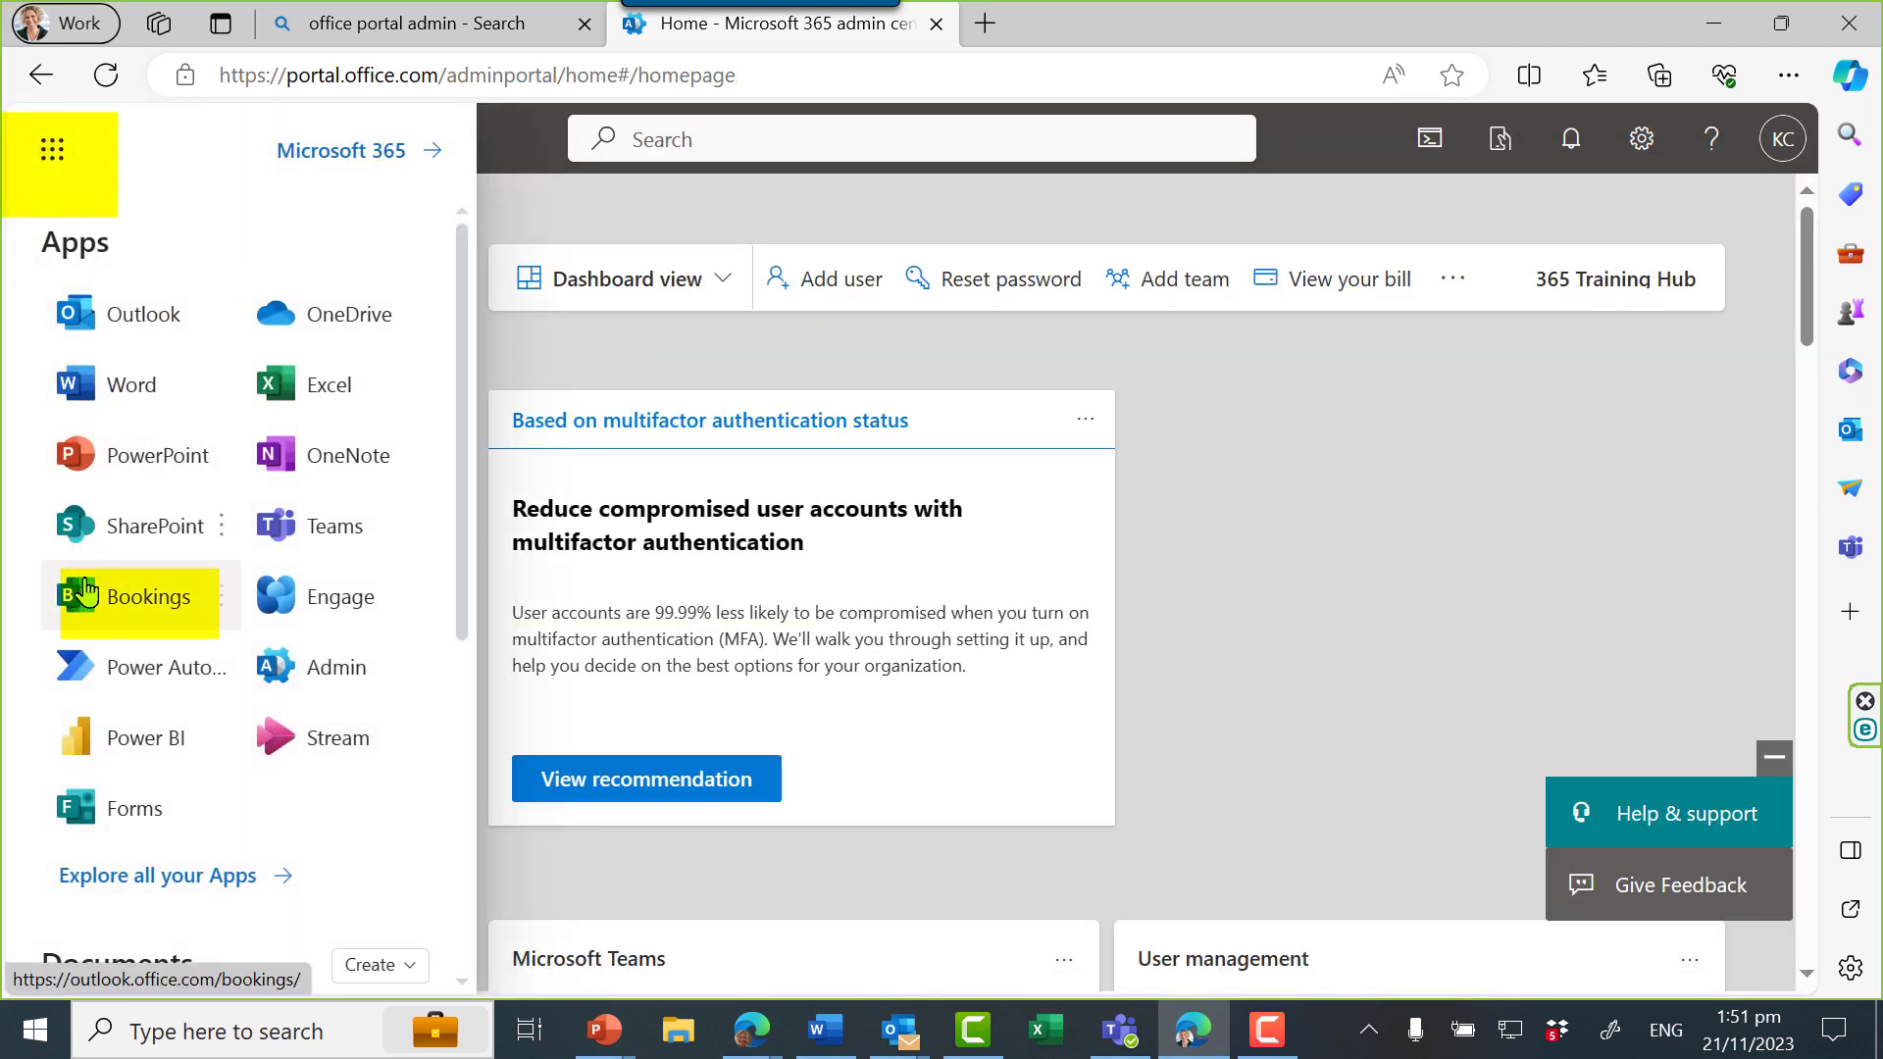
Create a Bookings page from scratch named 'Building A HotDesk' with business type Other, editing its hours
left_click(101, 602)
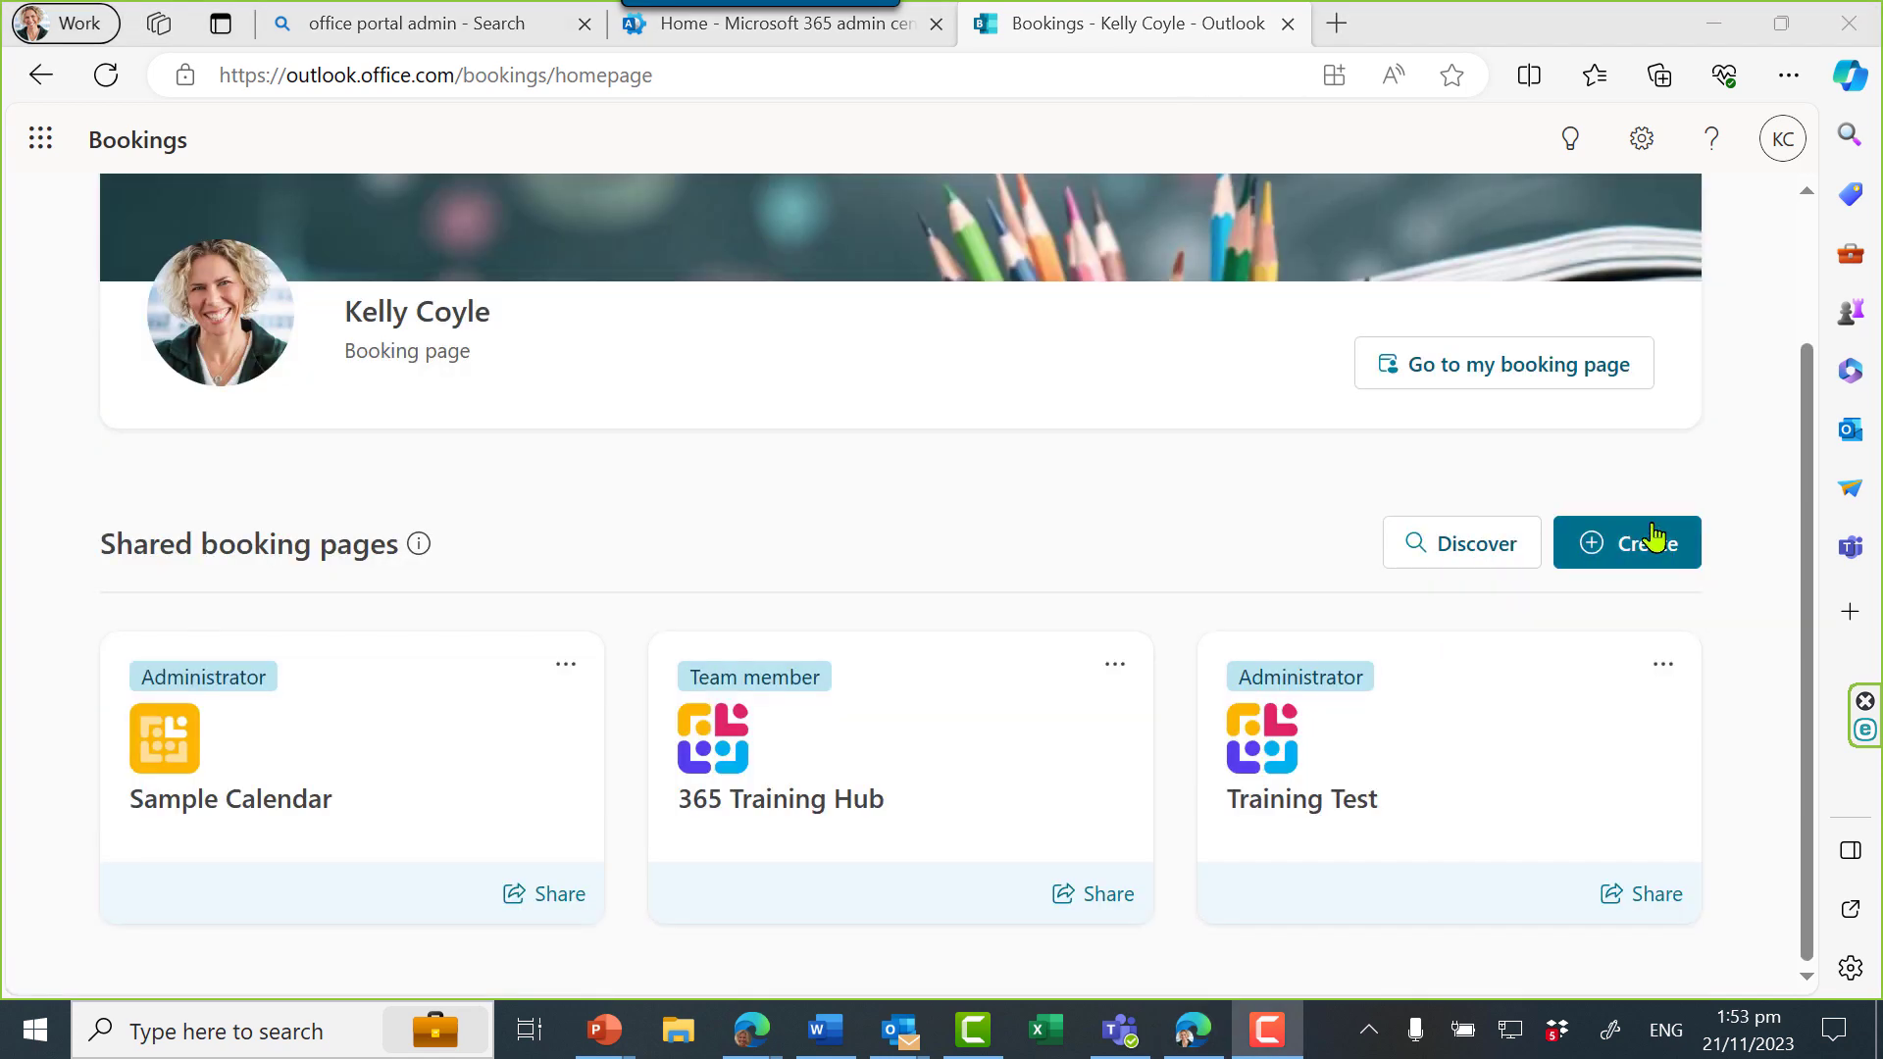
left_click(1655, 539)
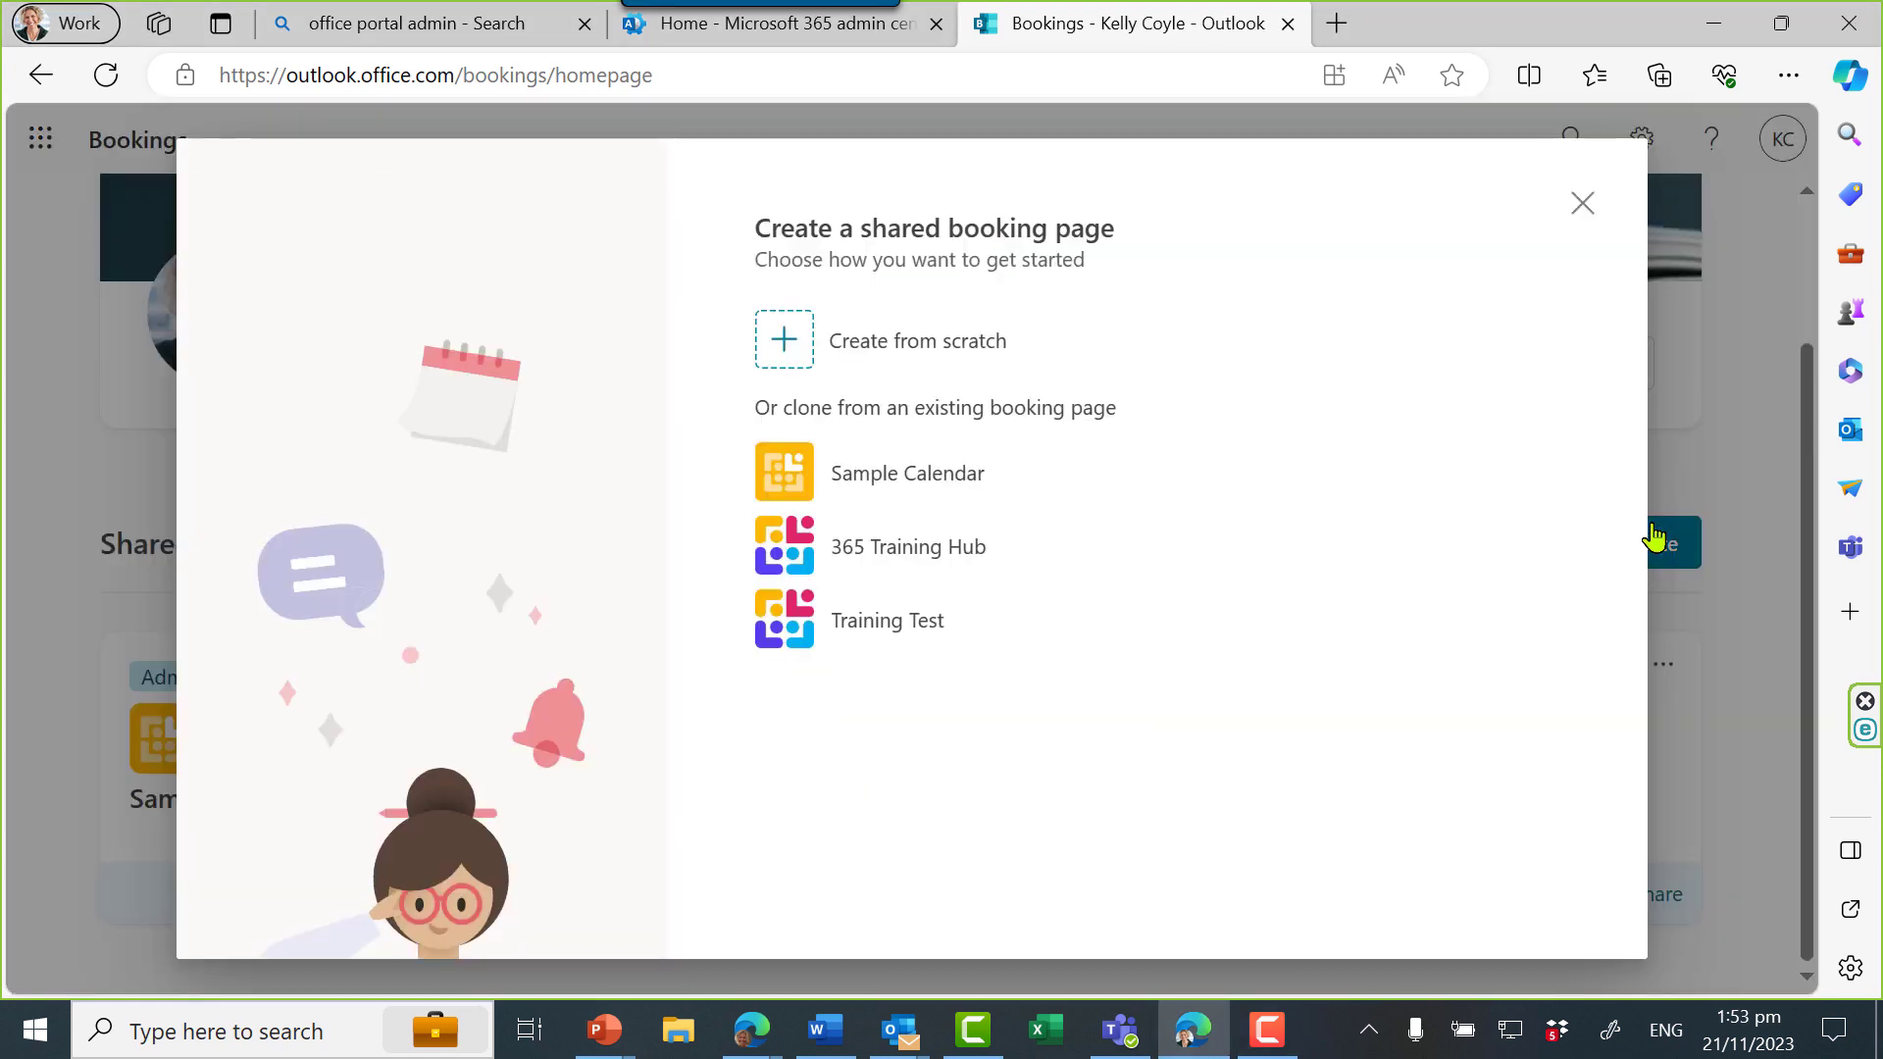
left_click(843, 338)
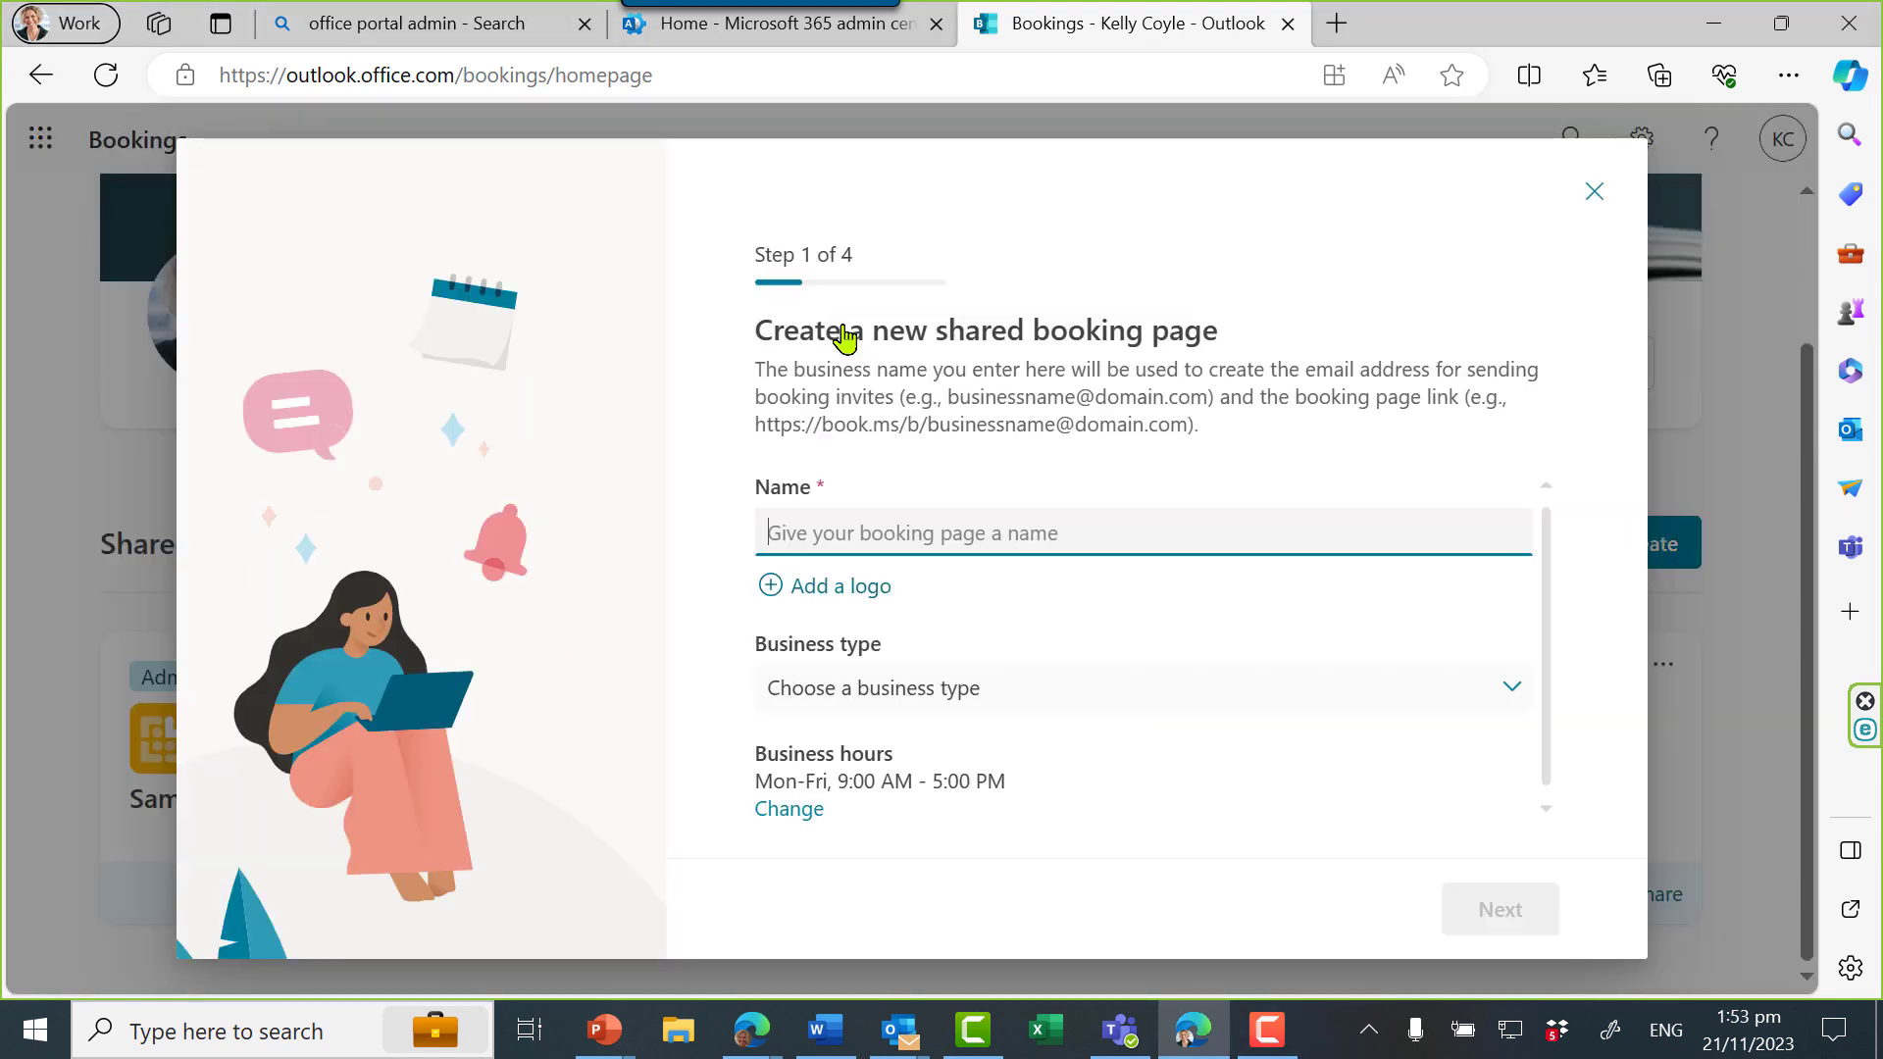
type("Building A HotDesk")
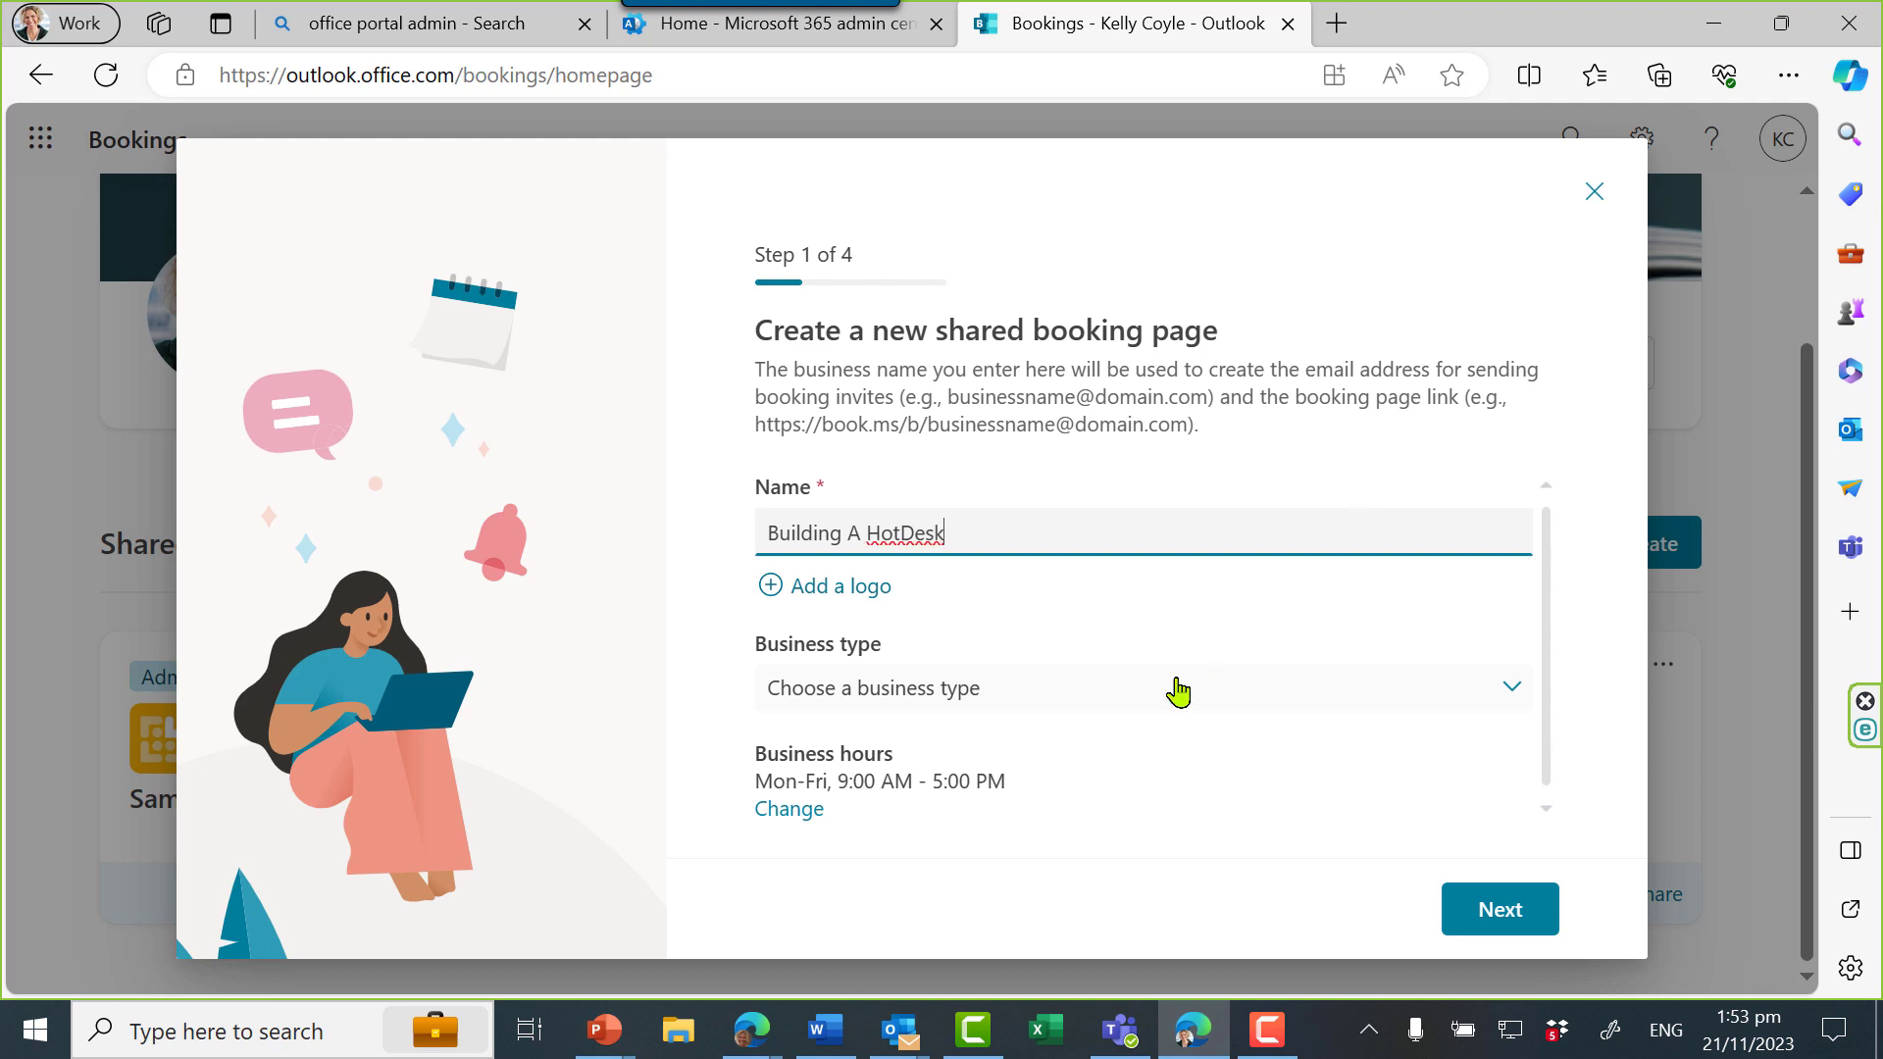
left_click(1177, 690)
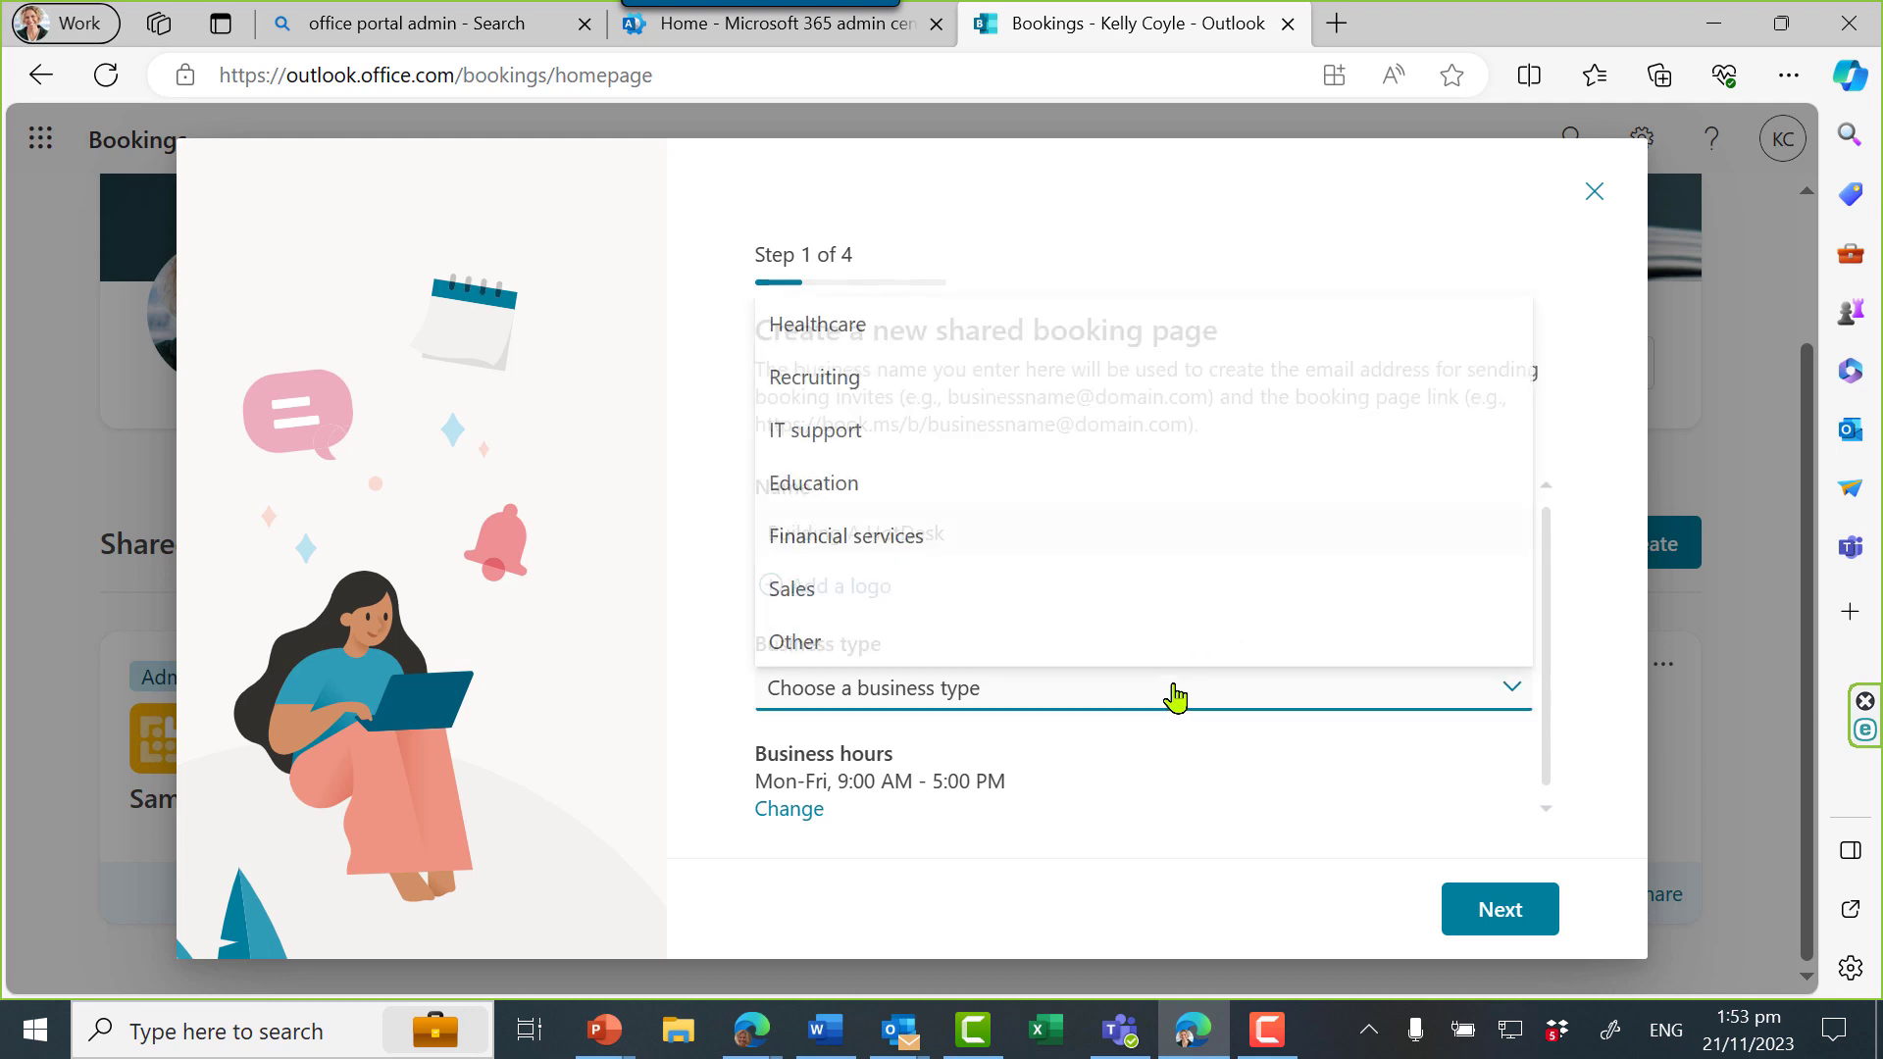
left_click(1124, 657)
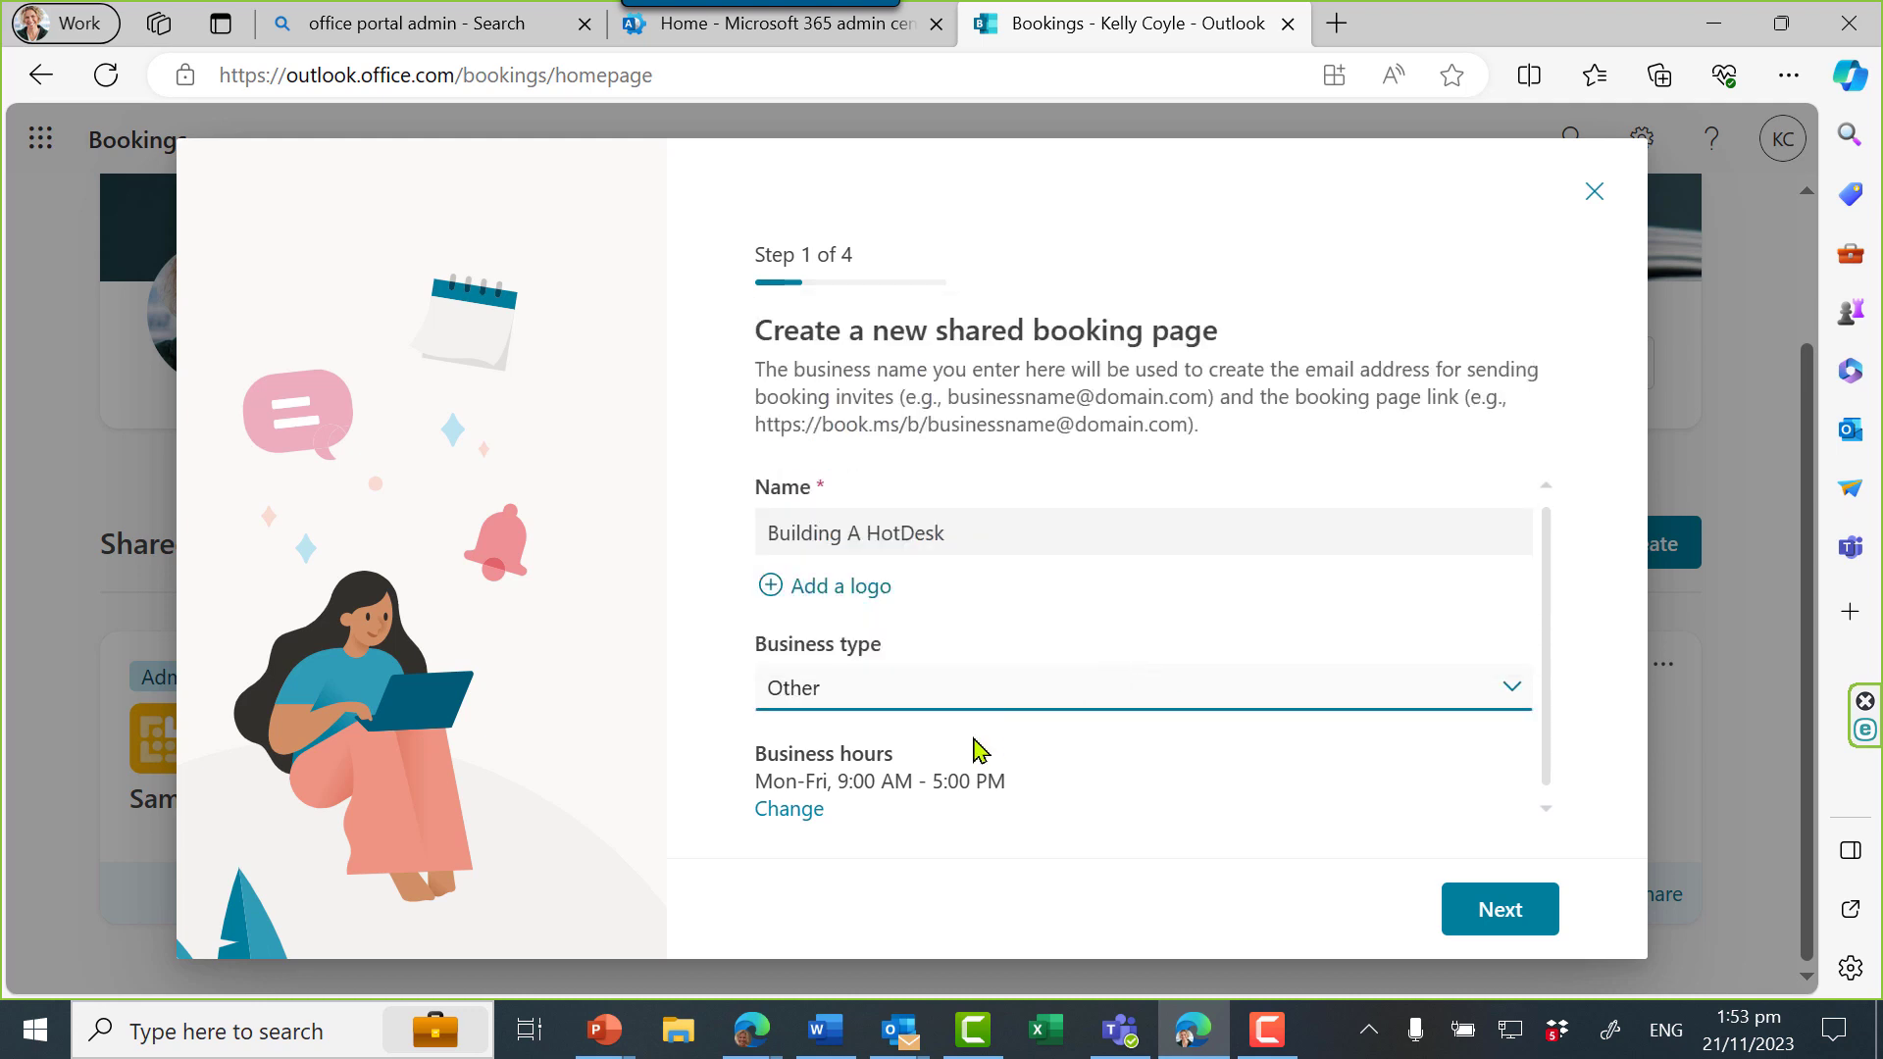
left_click(820, 814)
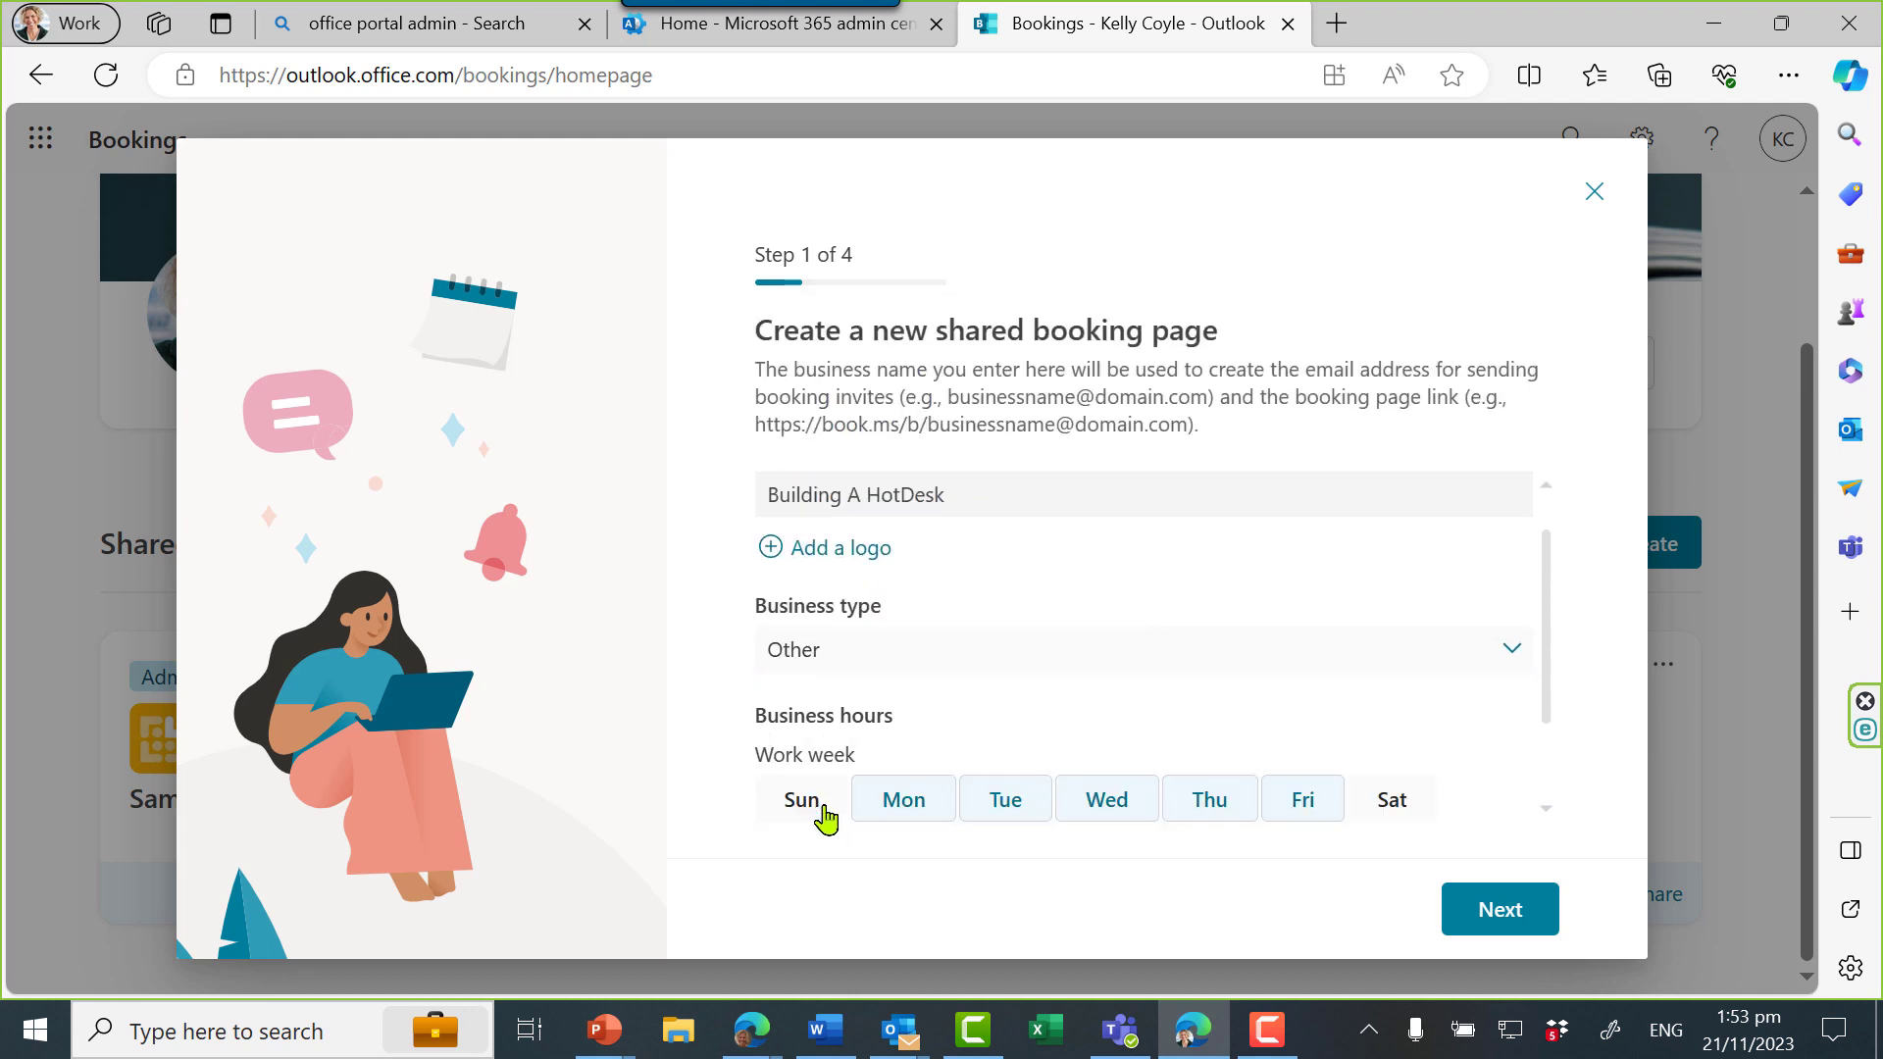
Invite hotdesk1 and hotdesk2 as staff on the booking page
left_click(1492, 905)
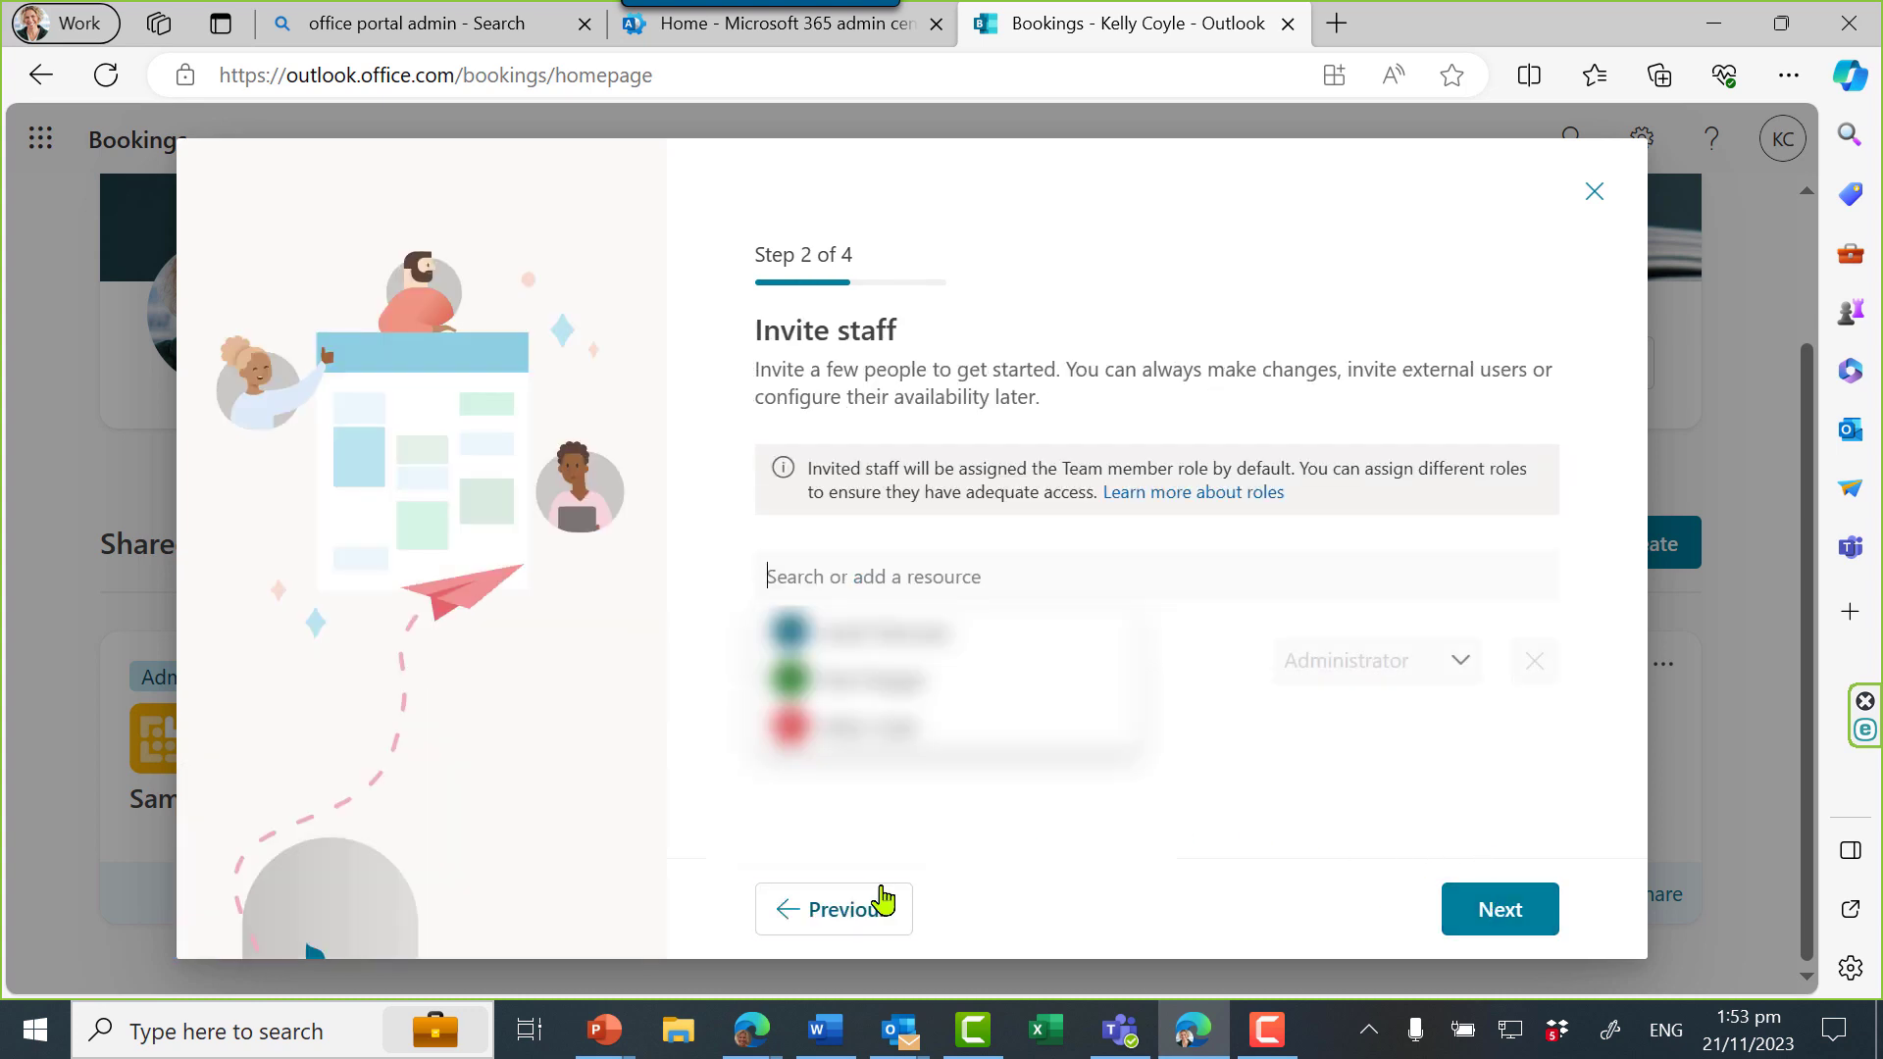
type("hotdesk")
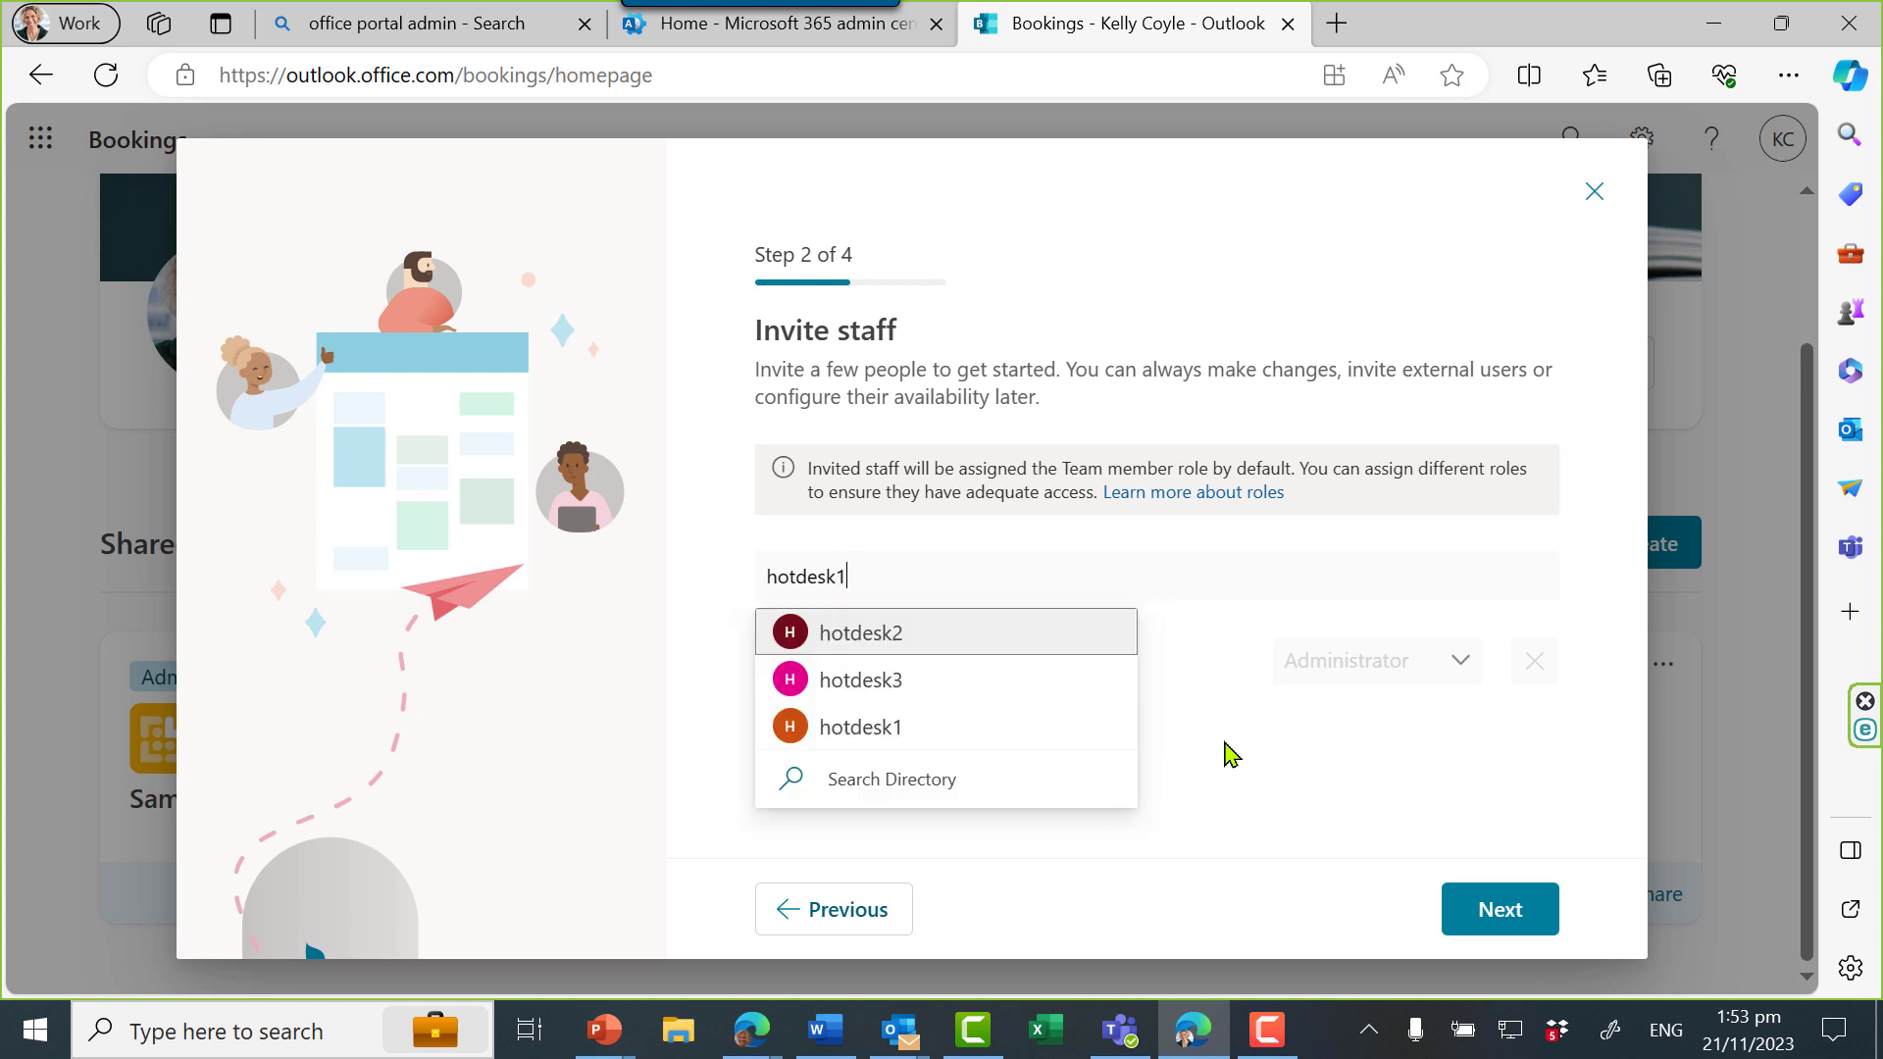
type("1")
left_click(1016, 652)
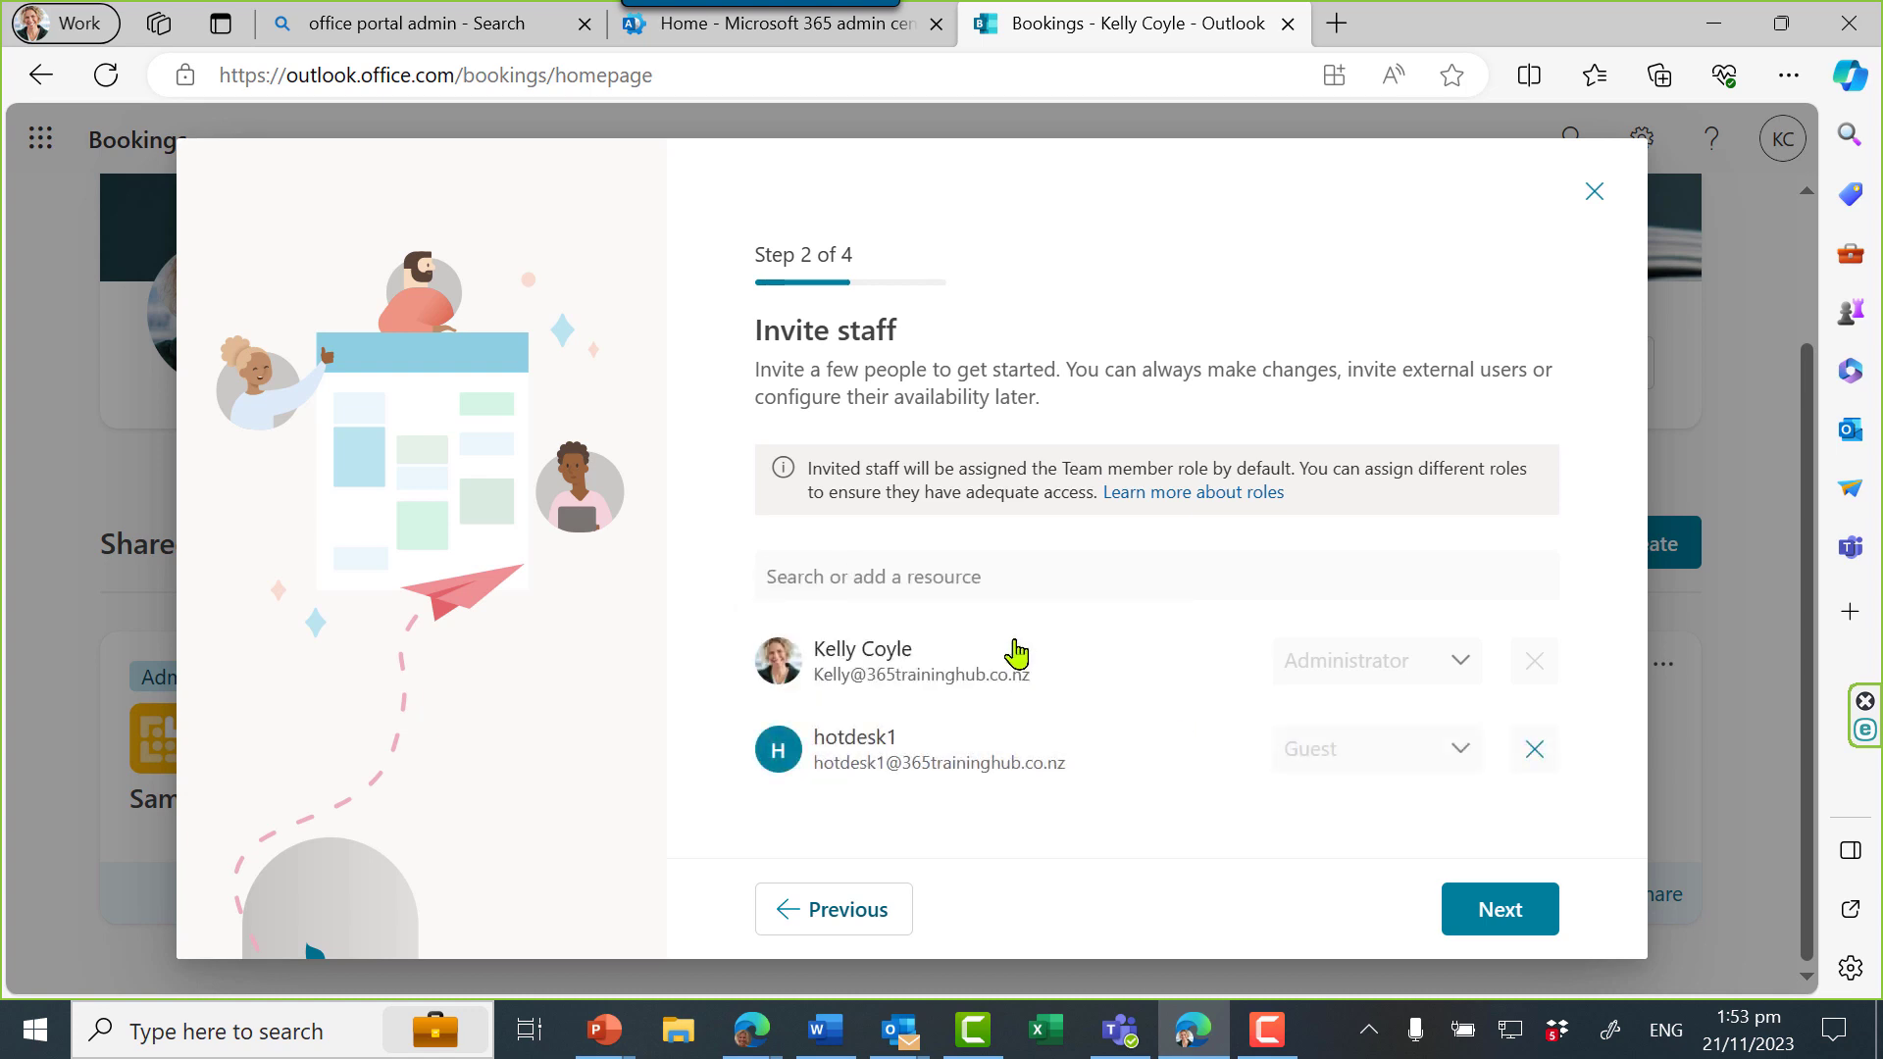
left_click(995, 578)
type("hotdesk2")
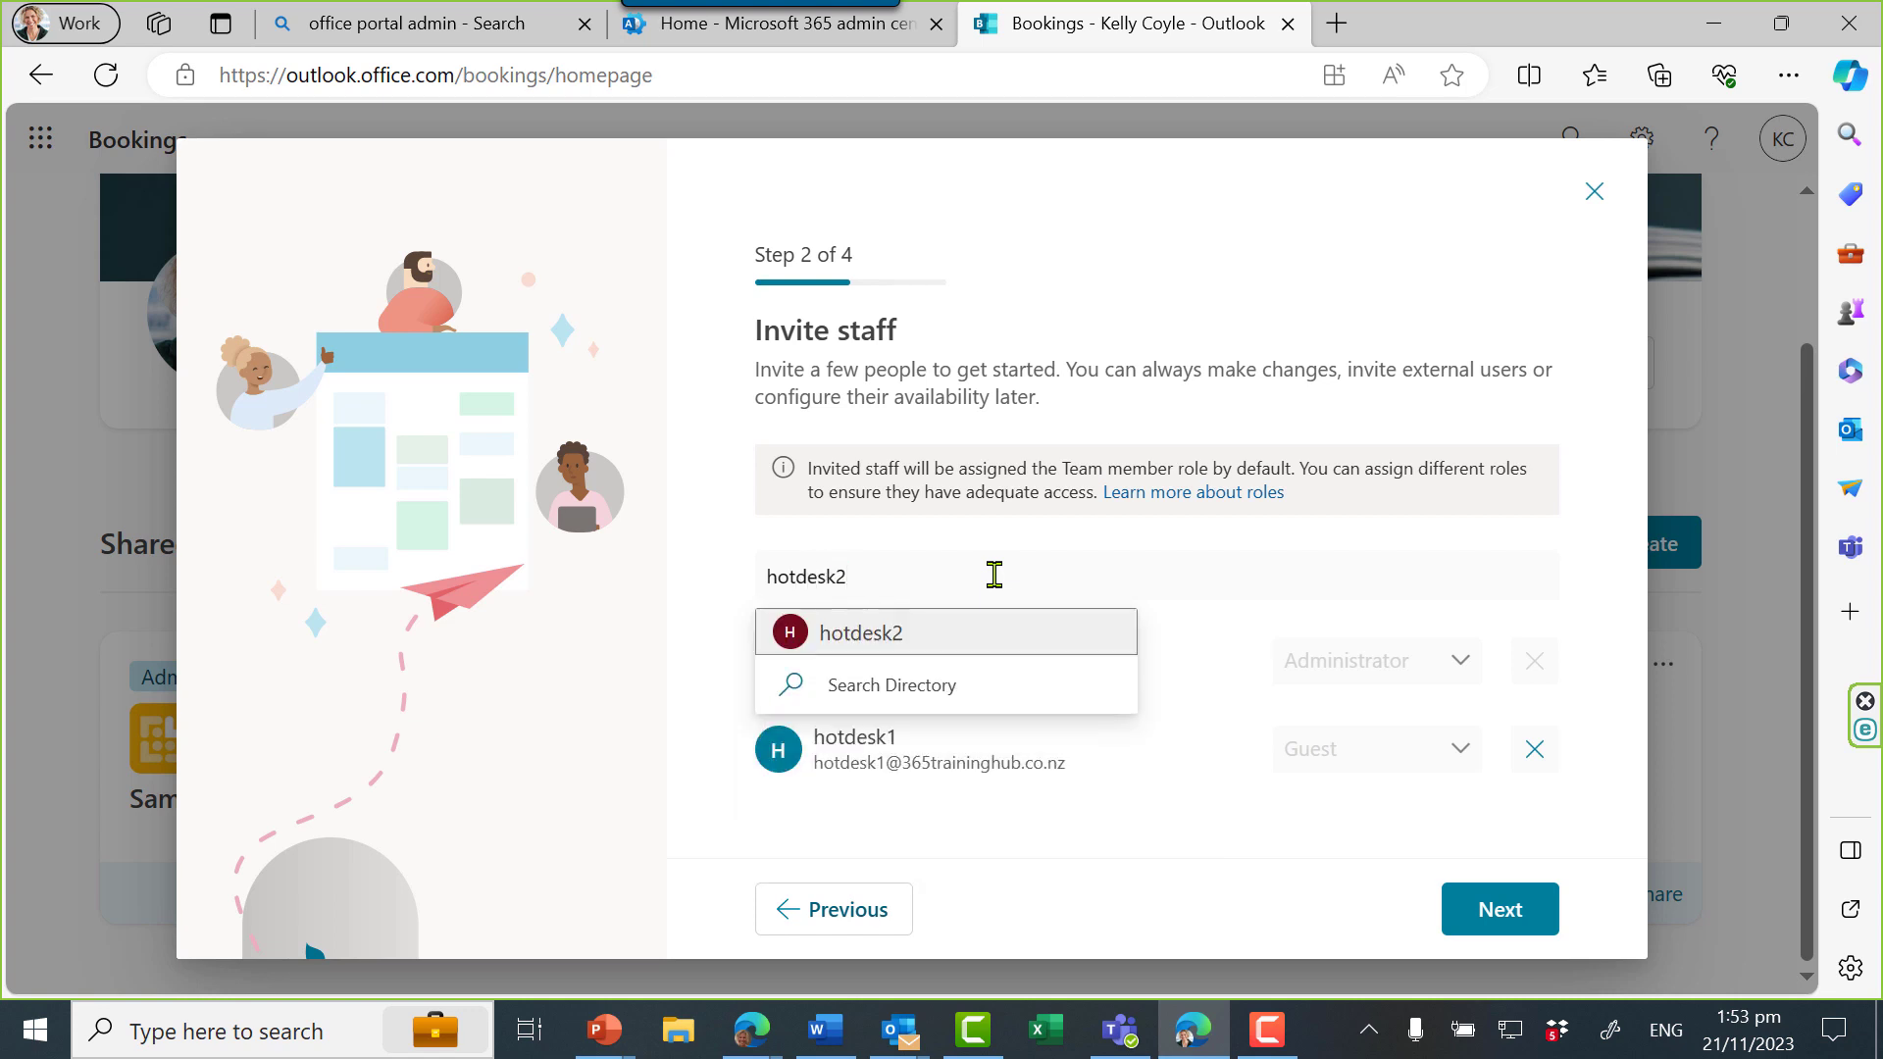
left_click(975, 634)
Search the directory for hotdesk7, then clear the unmatched search text
type("hotdesk7")
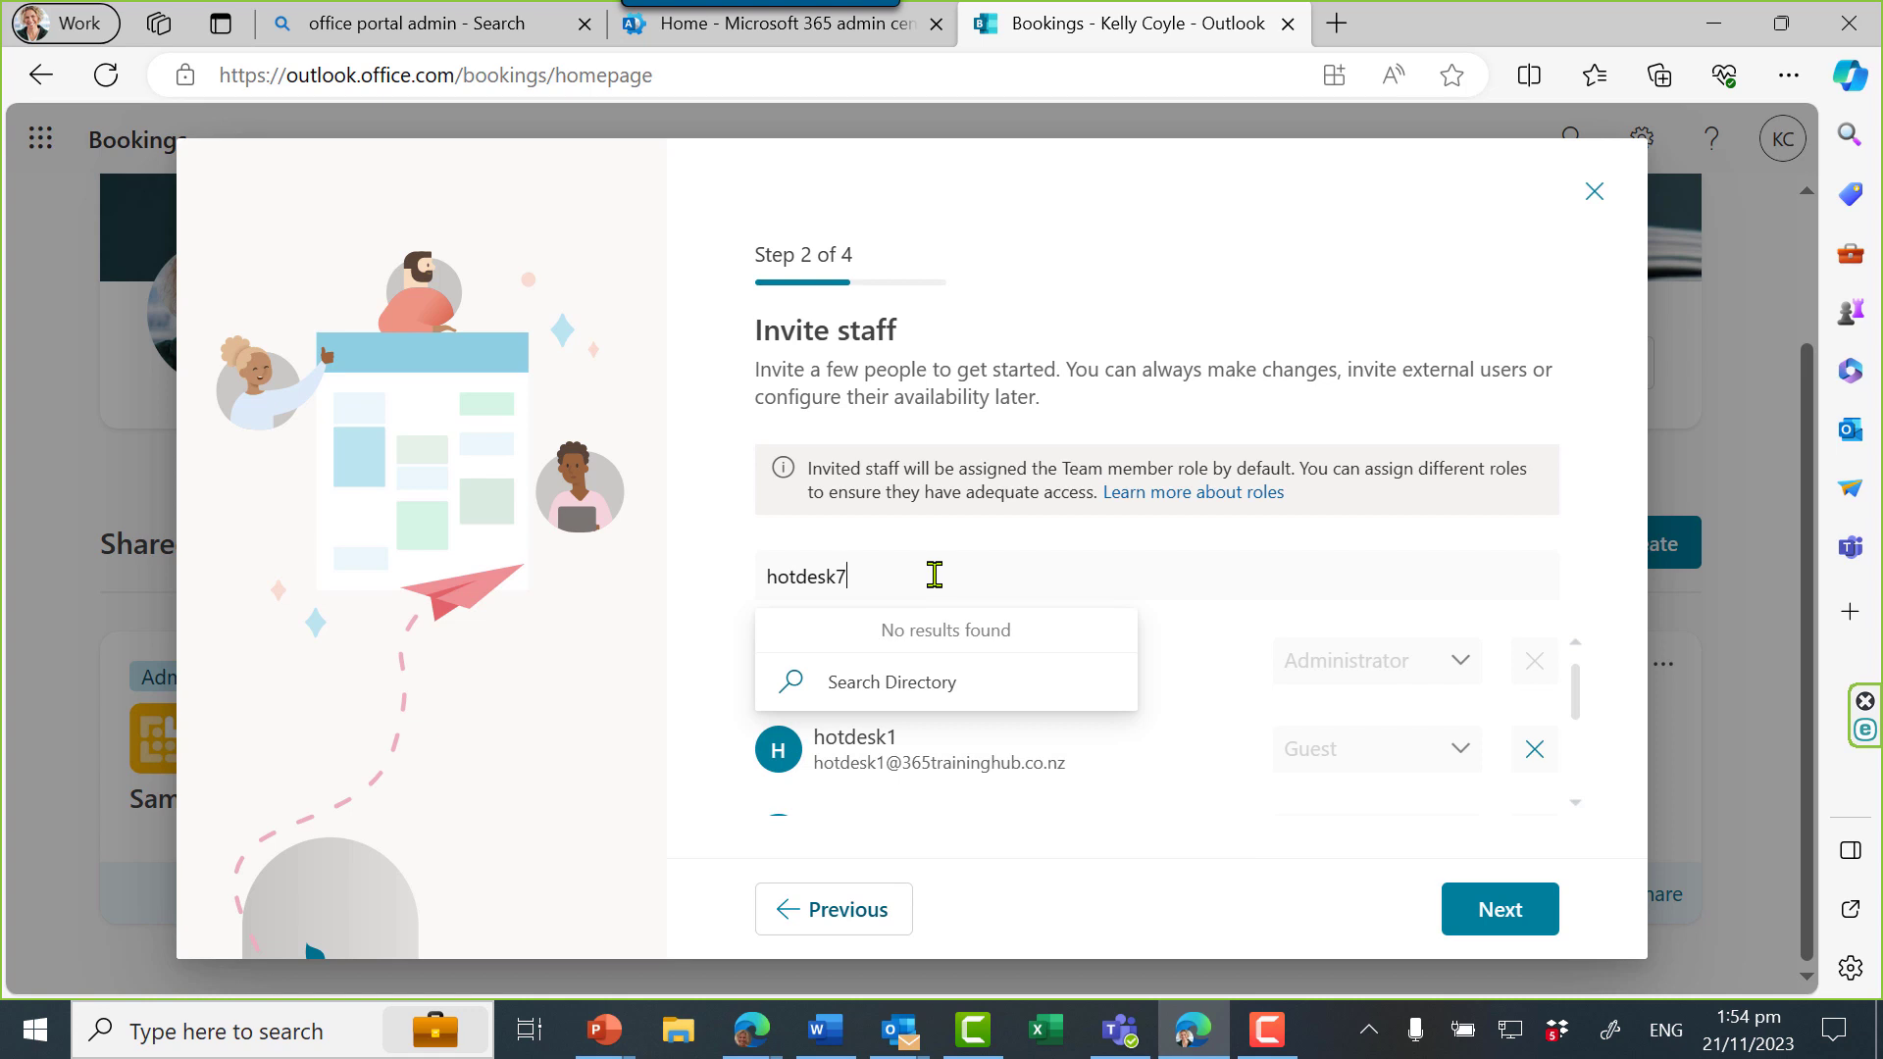
left_click(936, 681)
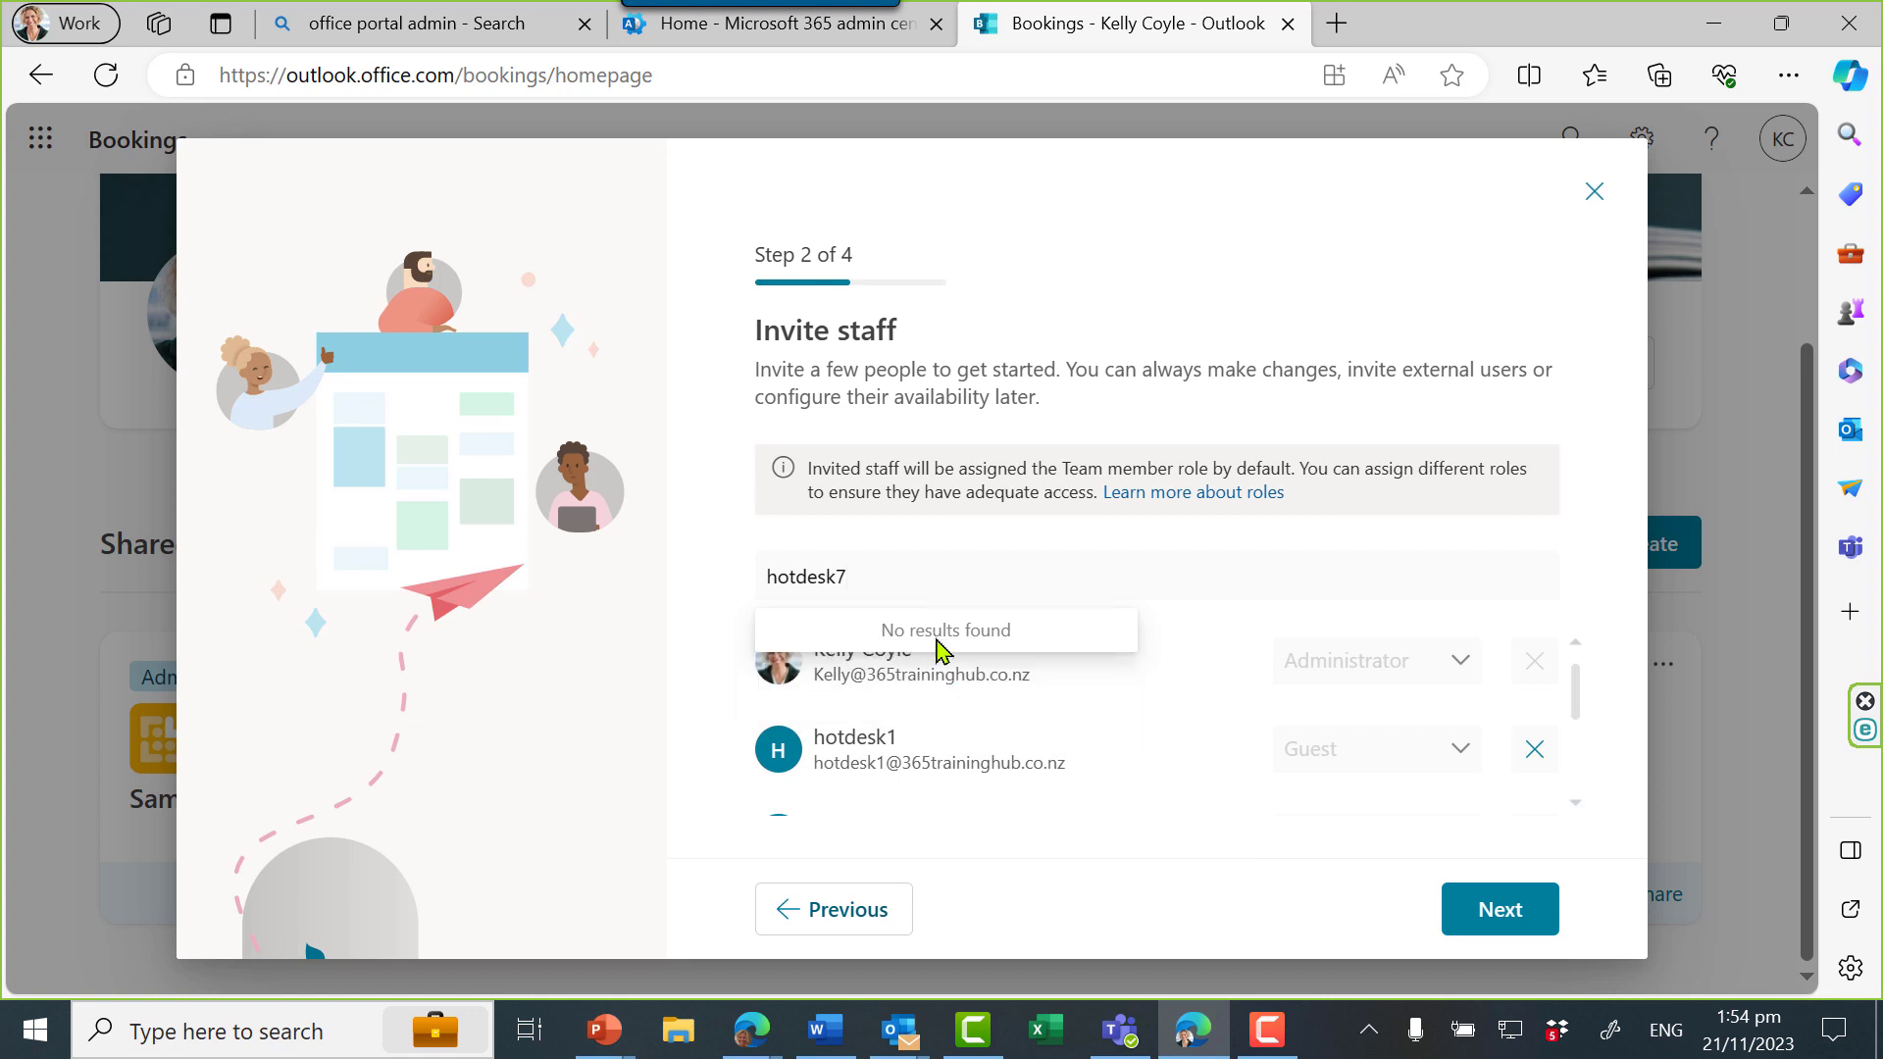
left_click_drag(887, 576, 706, 583)
key("BackSpace")
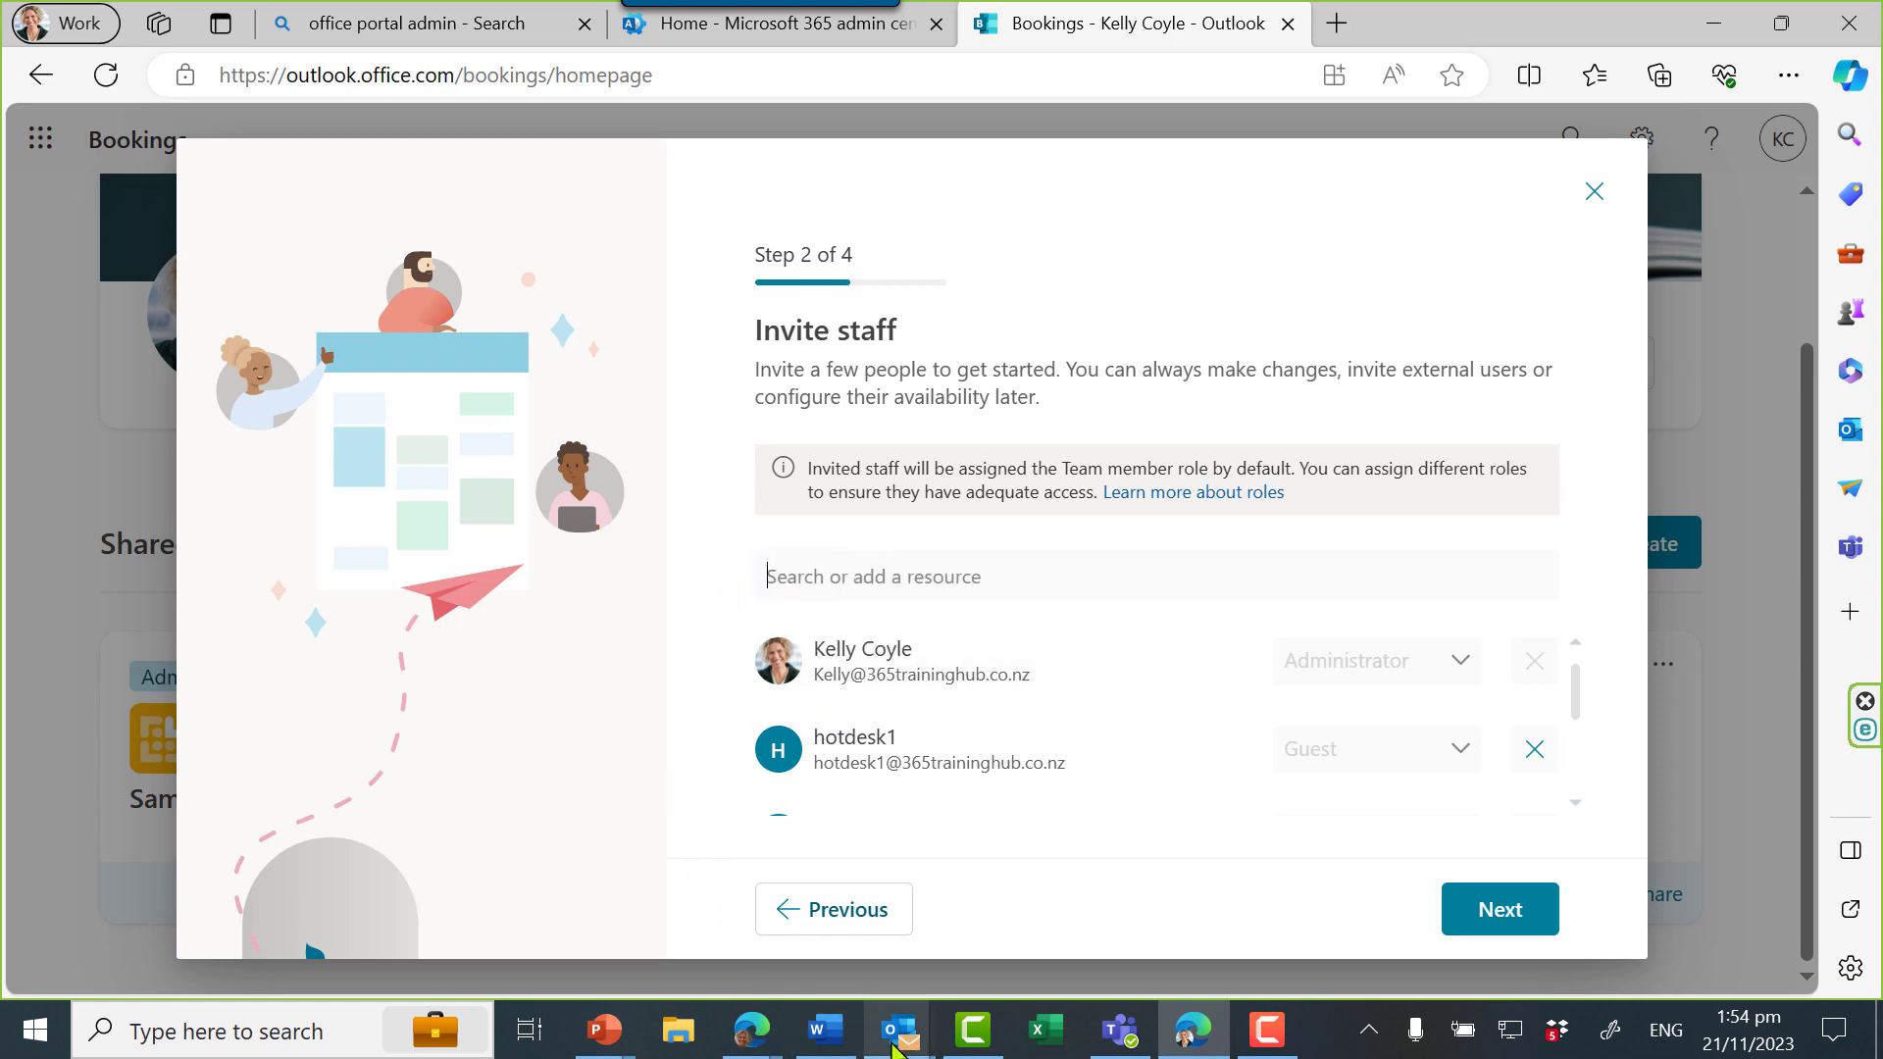
Save a new Outlook contact named hotdesk7 with its hotdesk7 e-mail address
mouse_move(894, 1047)
left_click(315, 931)
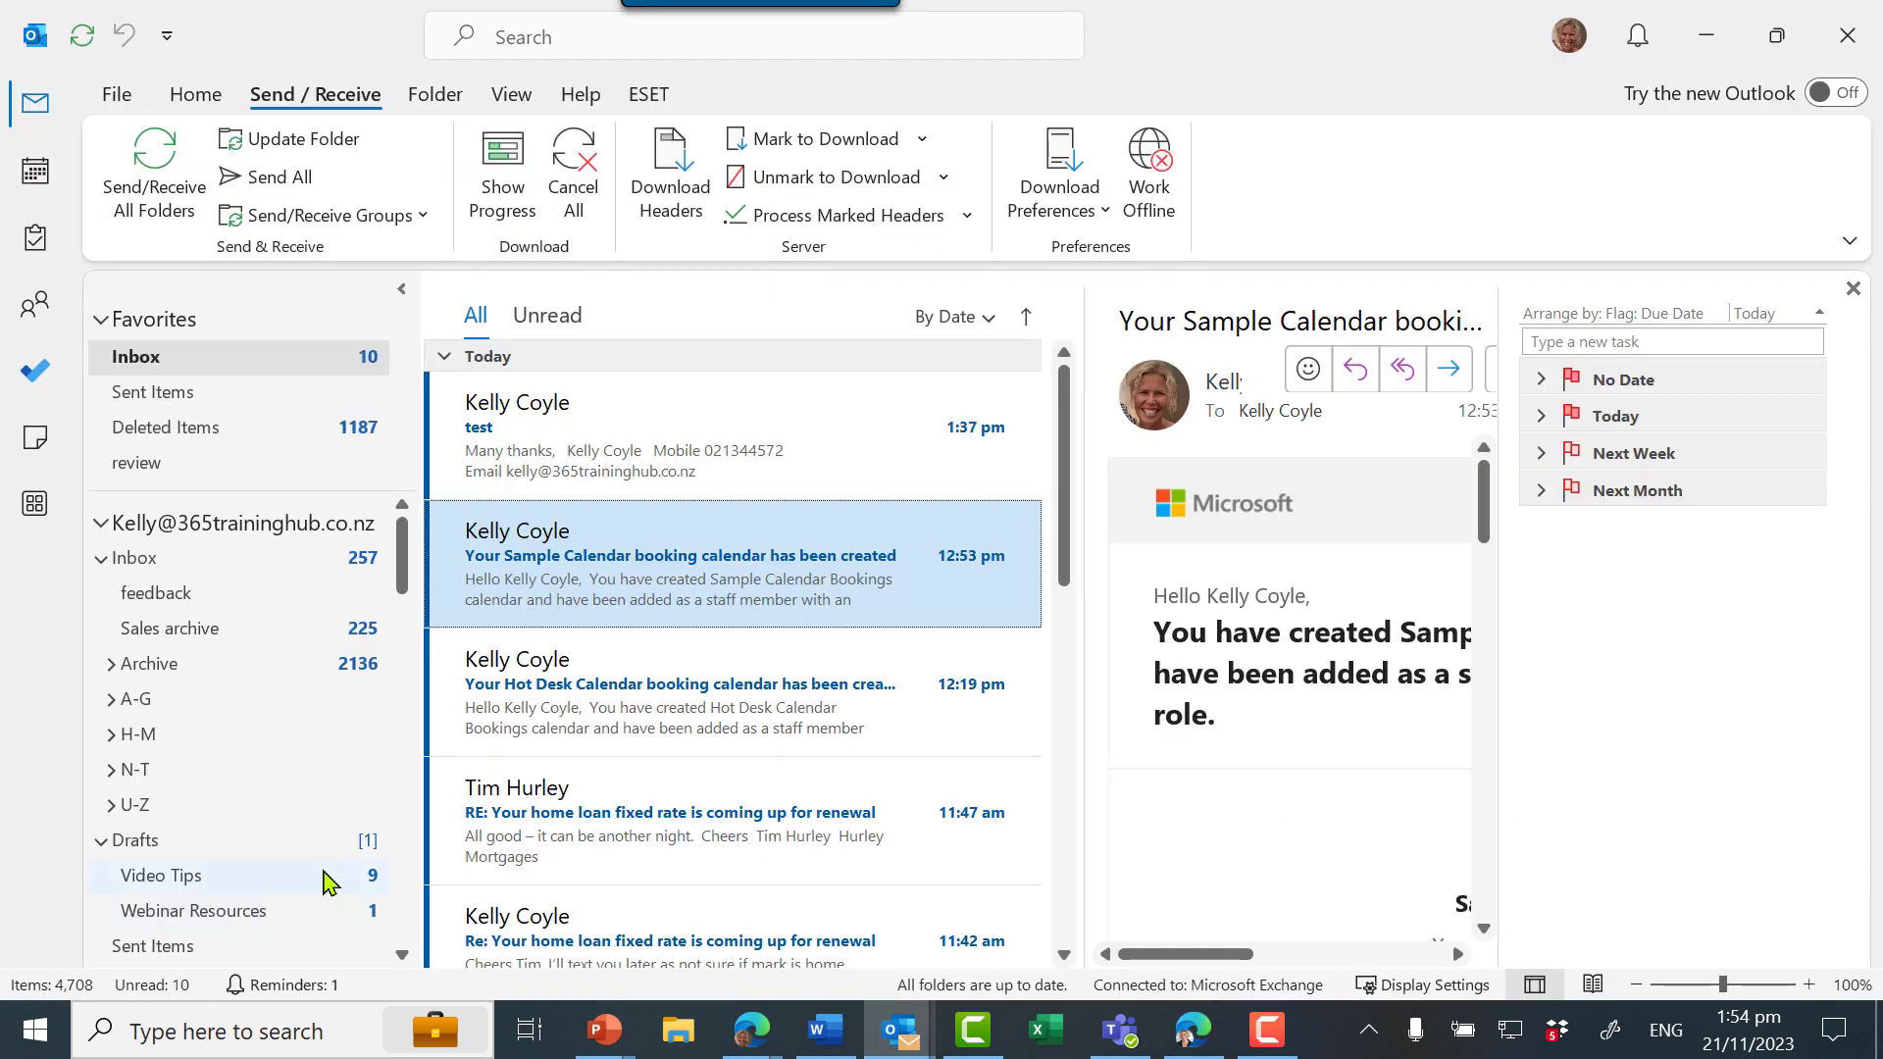
left_click(40, 310)
left_click(147, 186)
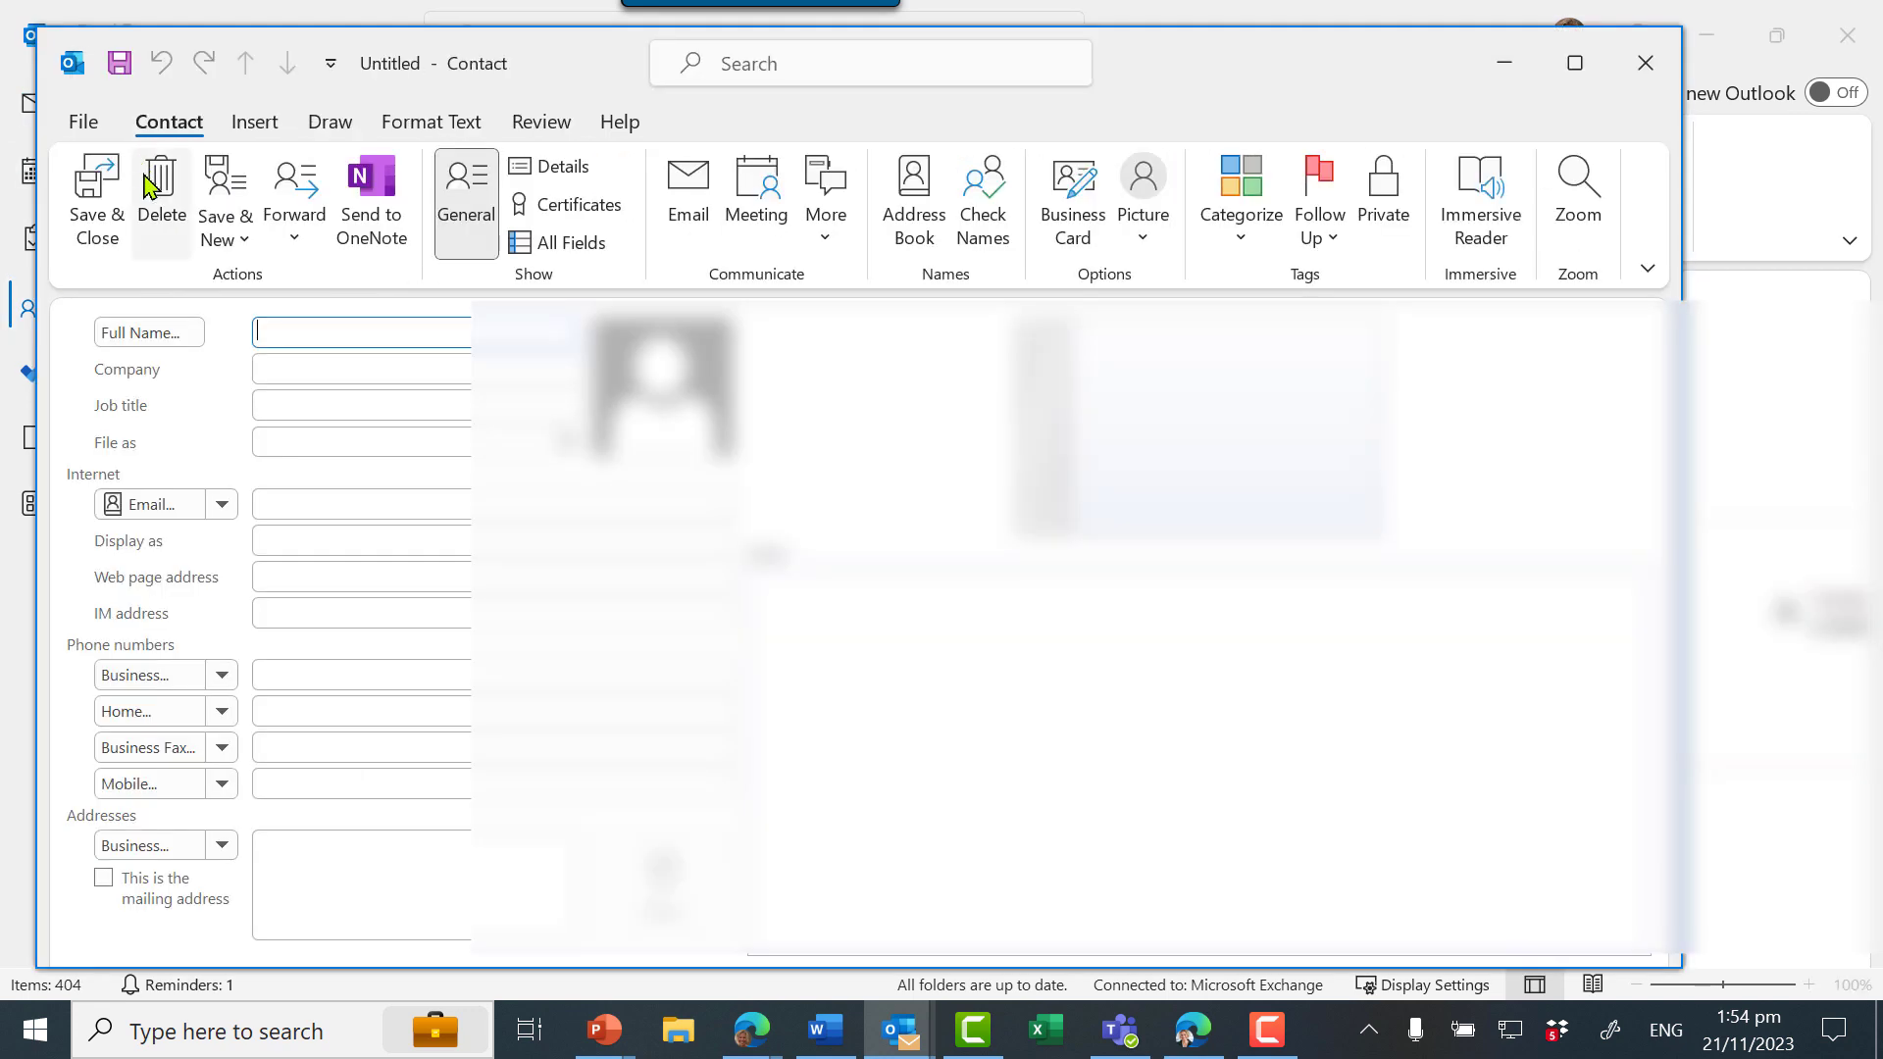
type("hotde")
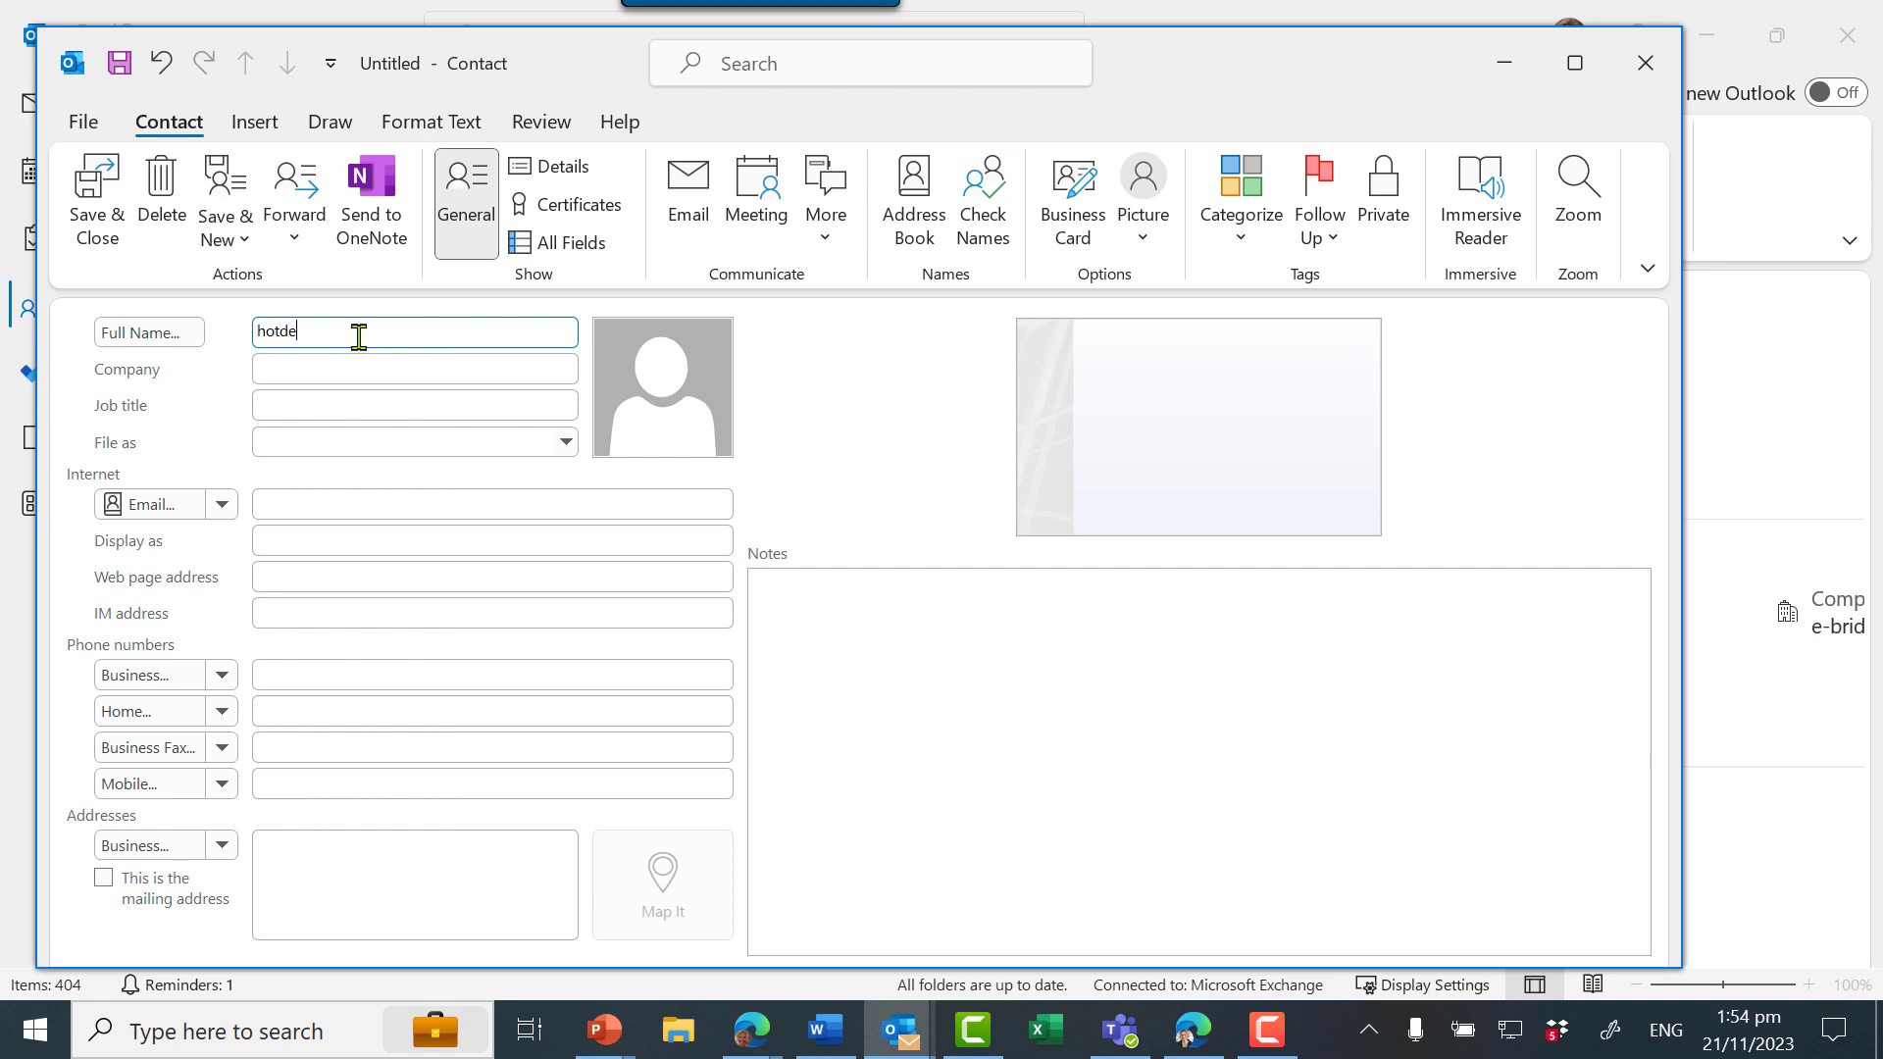
key("Tab")
key("Tab")
key("Tab")
key("Tab")
key("Tab")
key("Tab")
key("Tab")
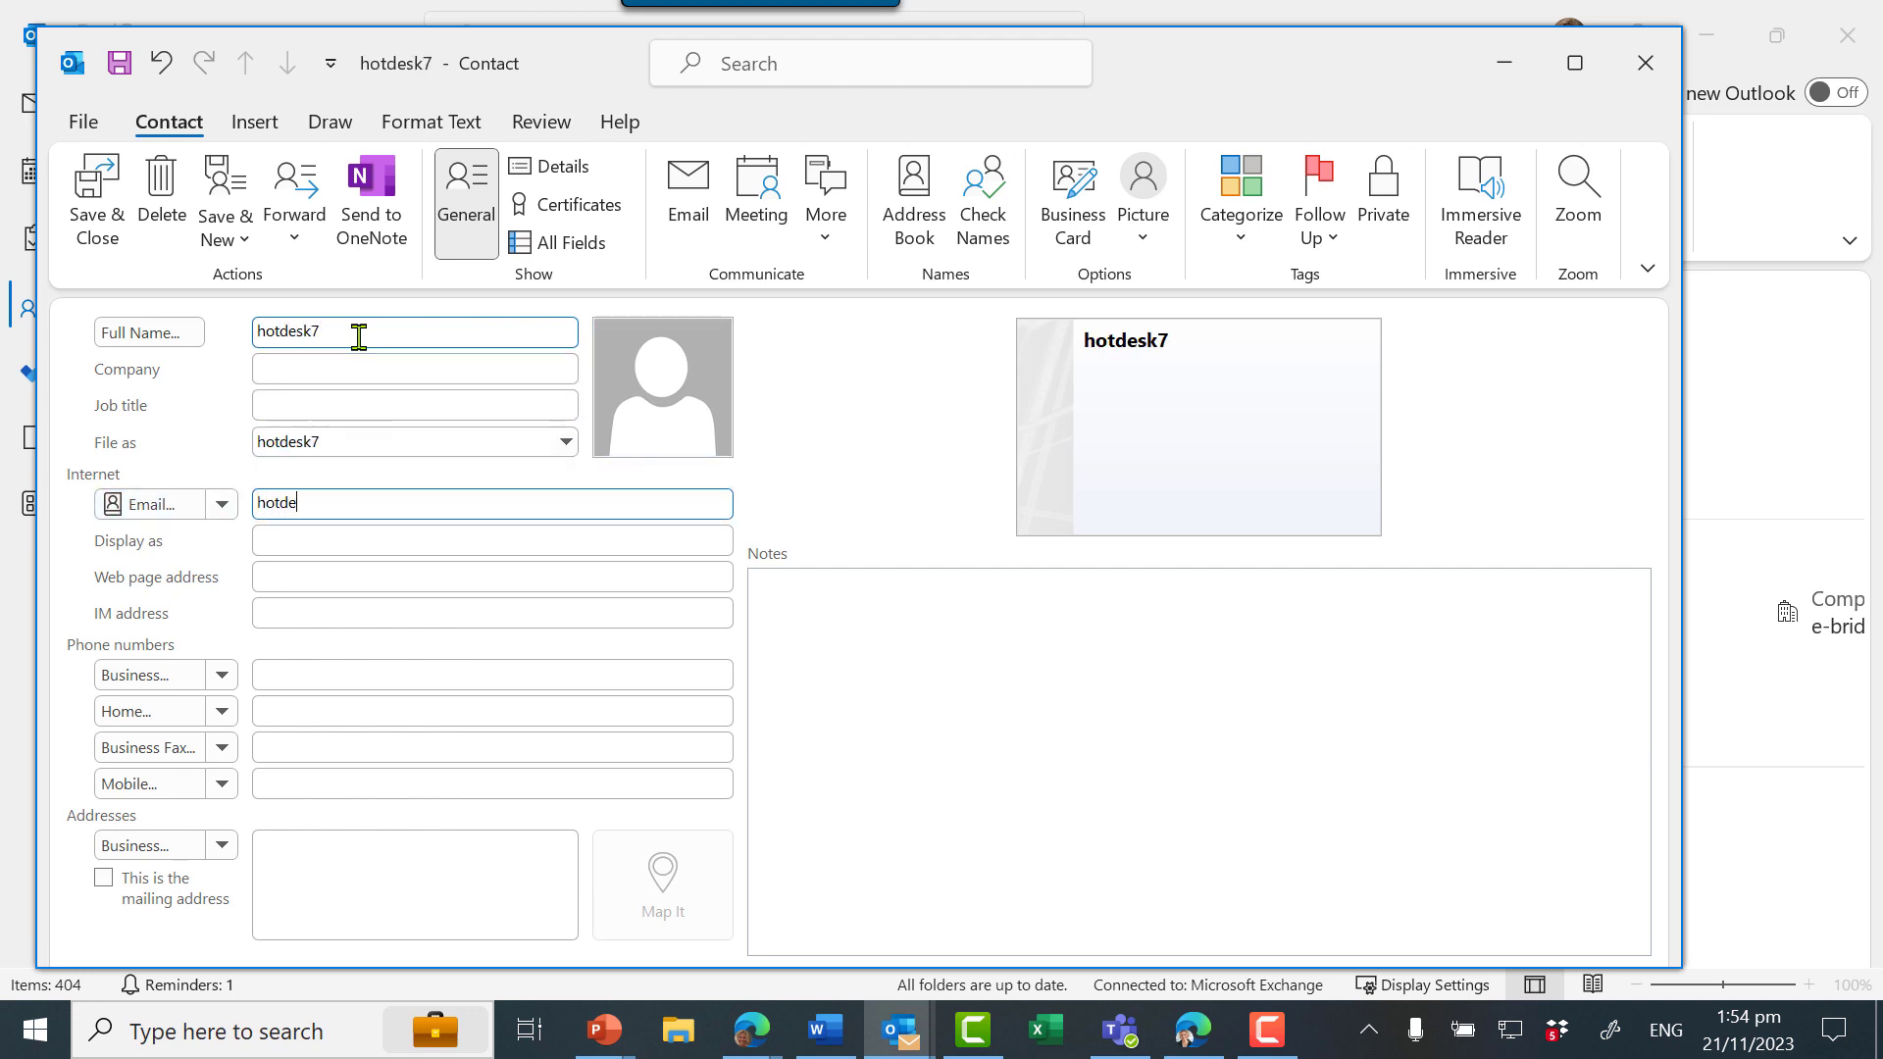
left_click(95, 201)
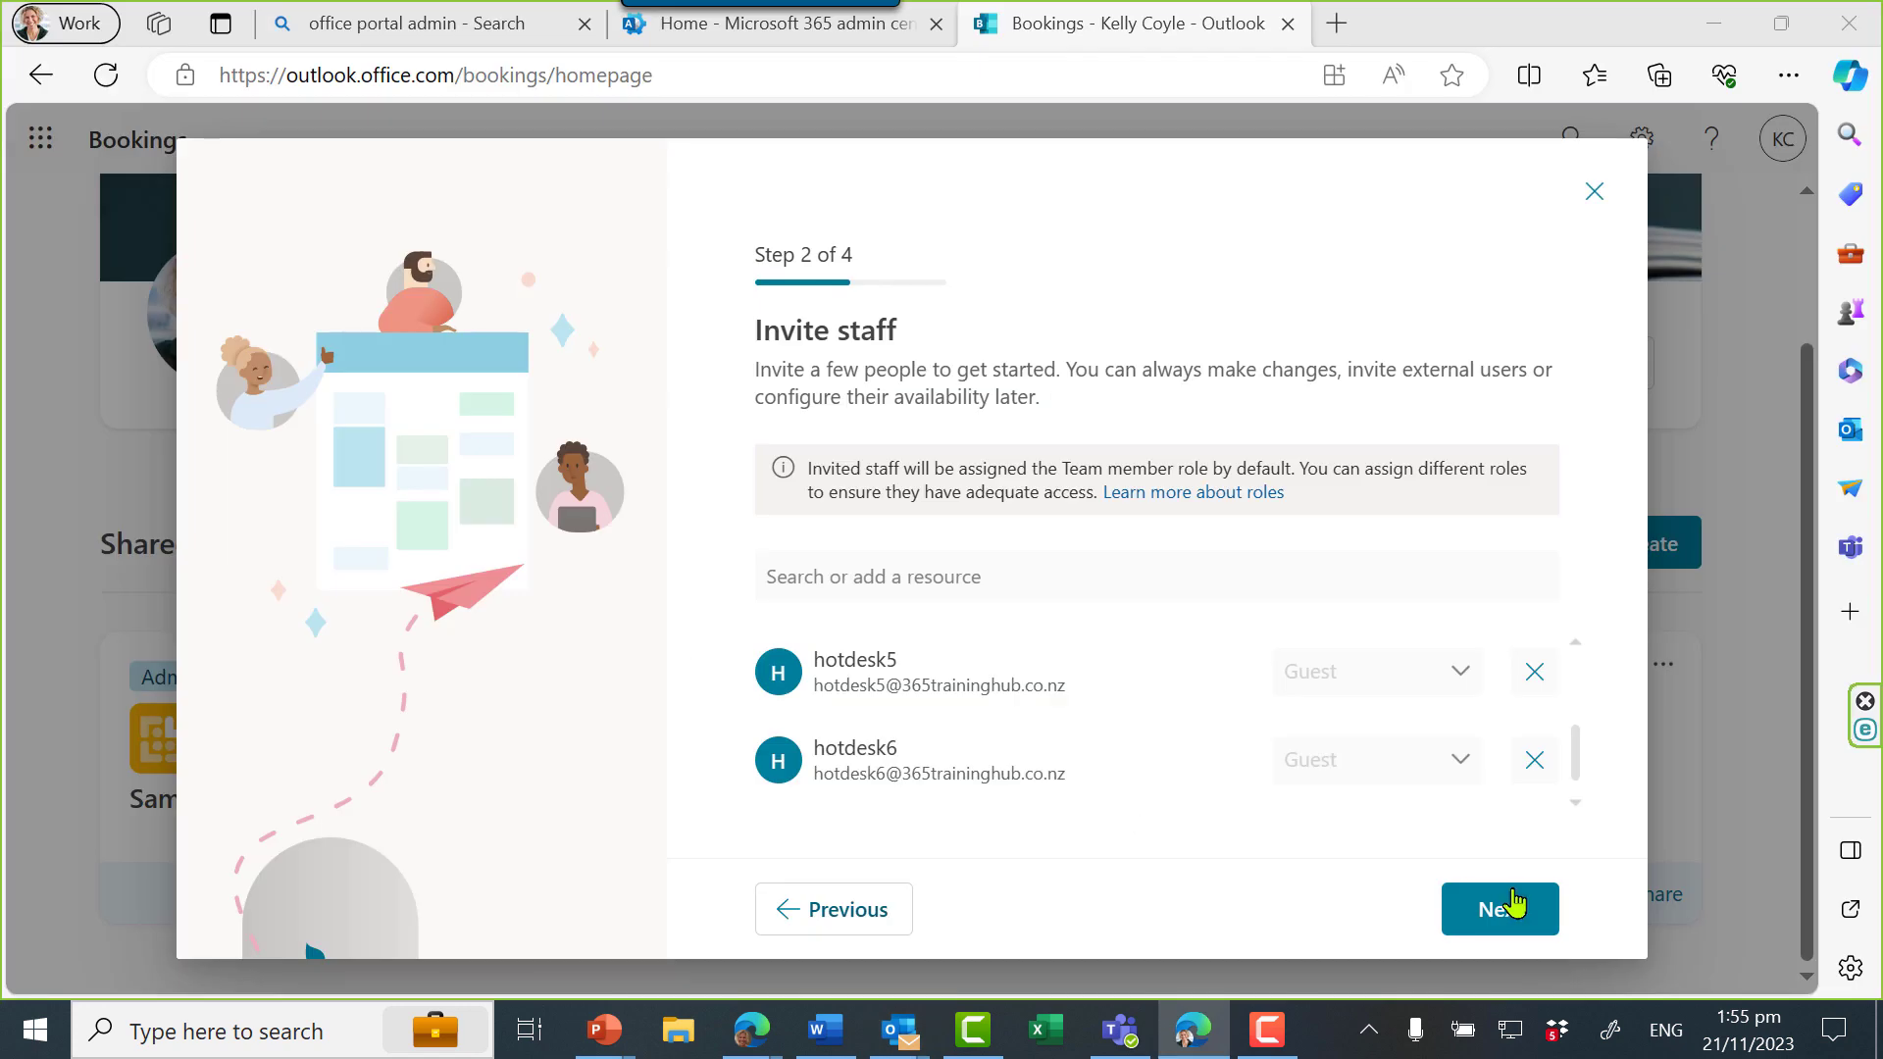
Change the default service to '2 hour hotdesk', 2 hours long, without a Teams meeting
left_click(1505, 909)
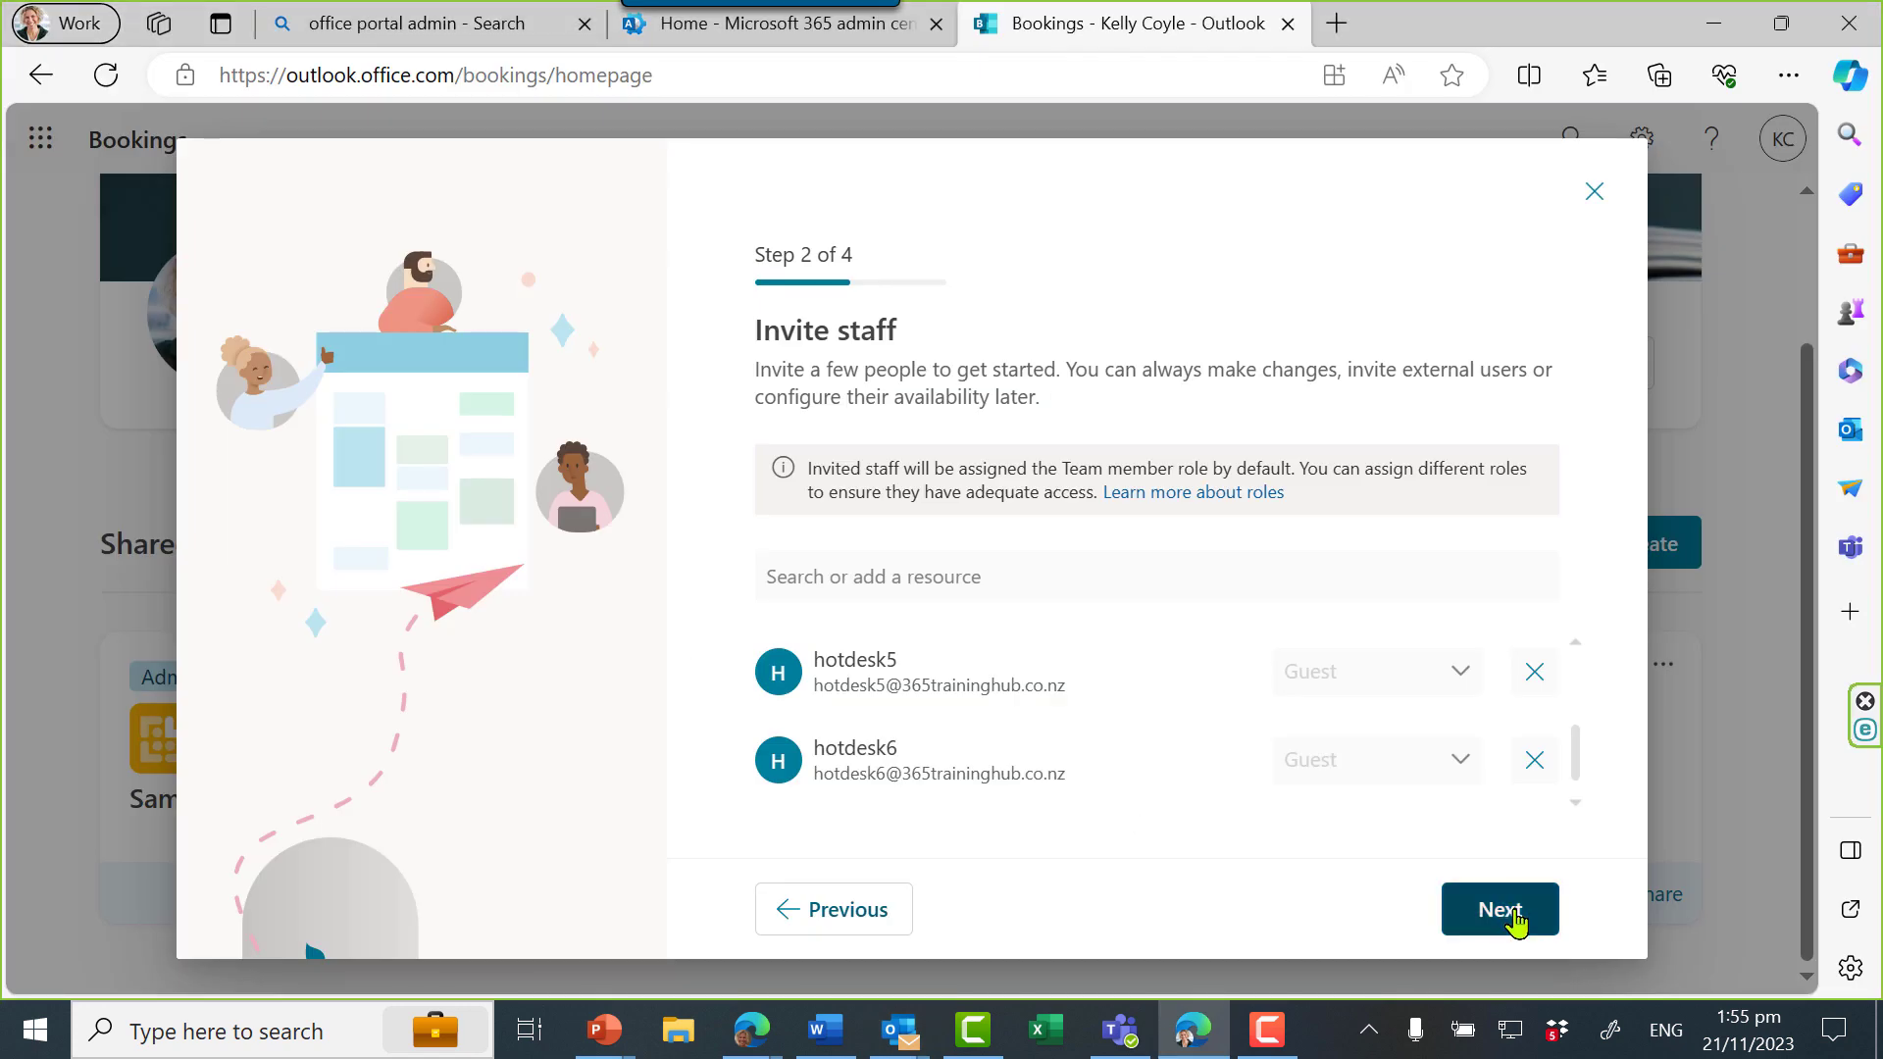
left_click(780, 613)
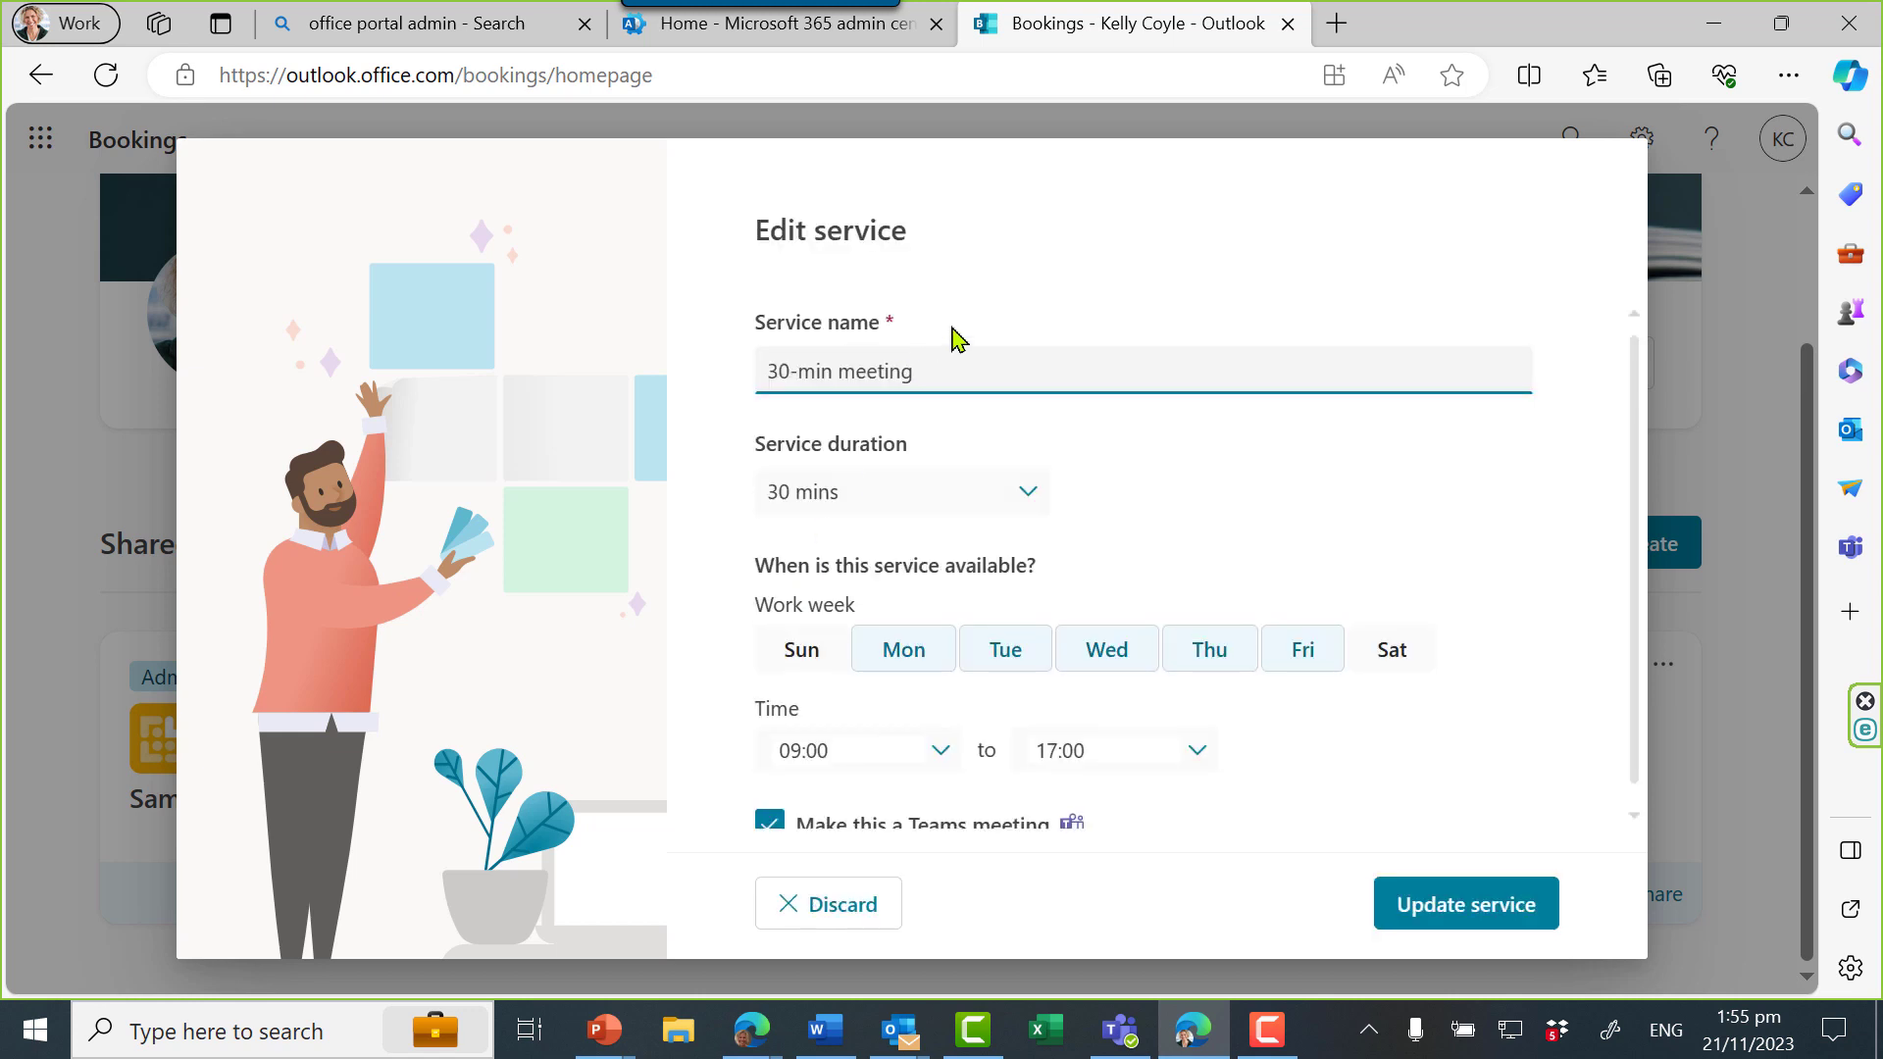
triple_click(881, 370)
type("2 hour hotdesk")
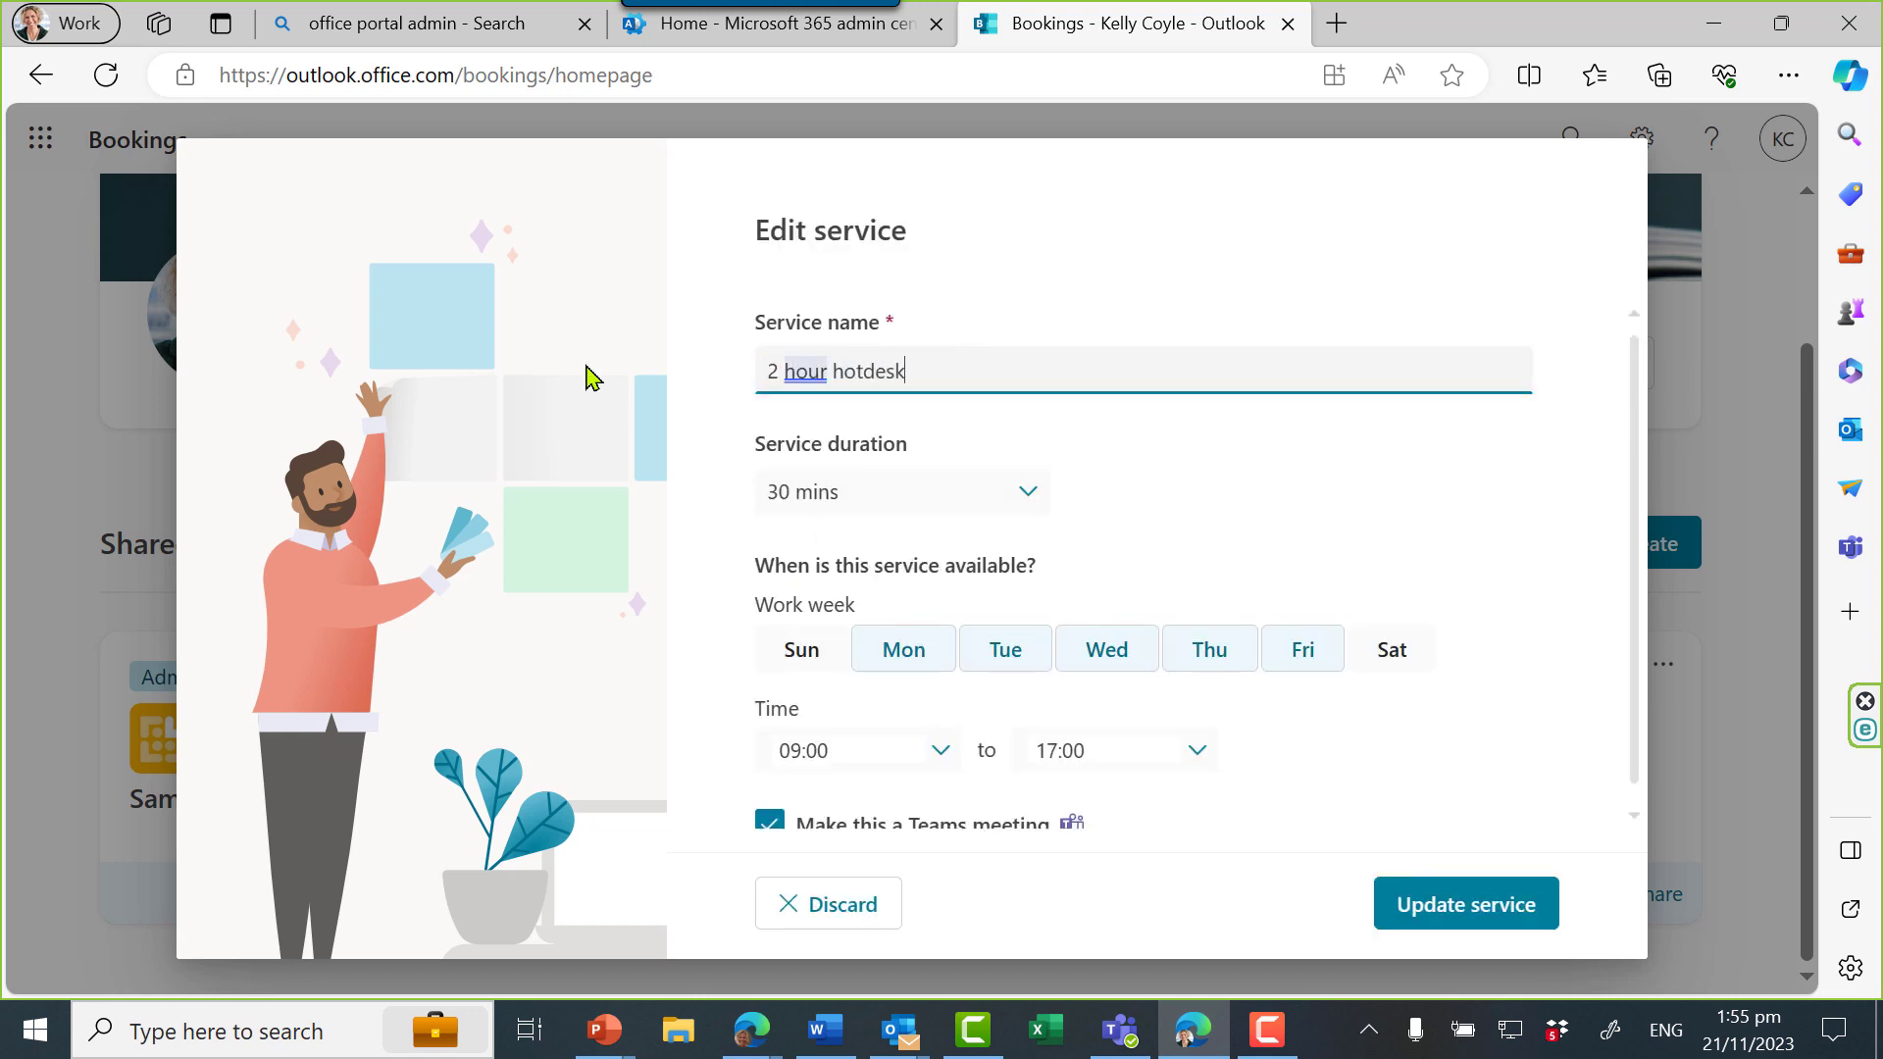
scroll(1321, 768, "down", 1)
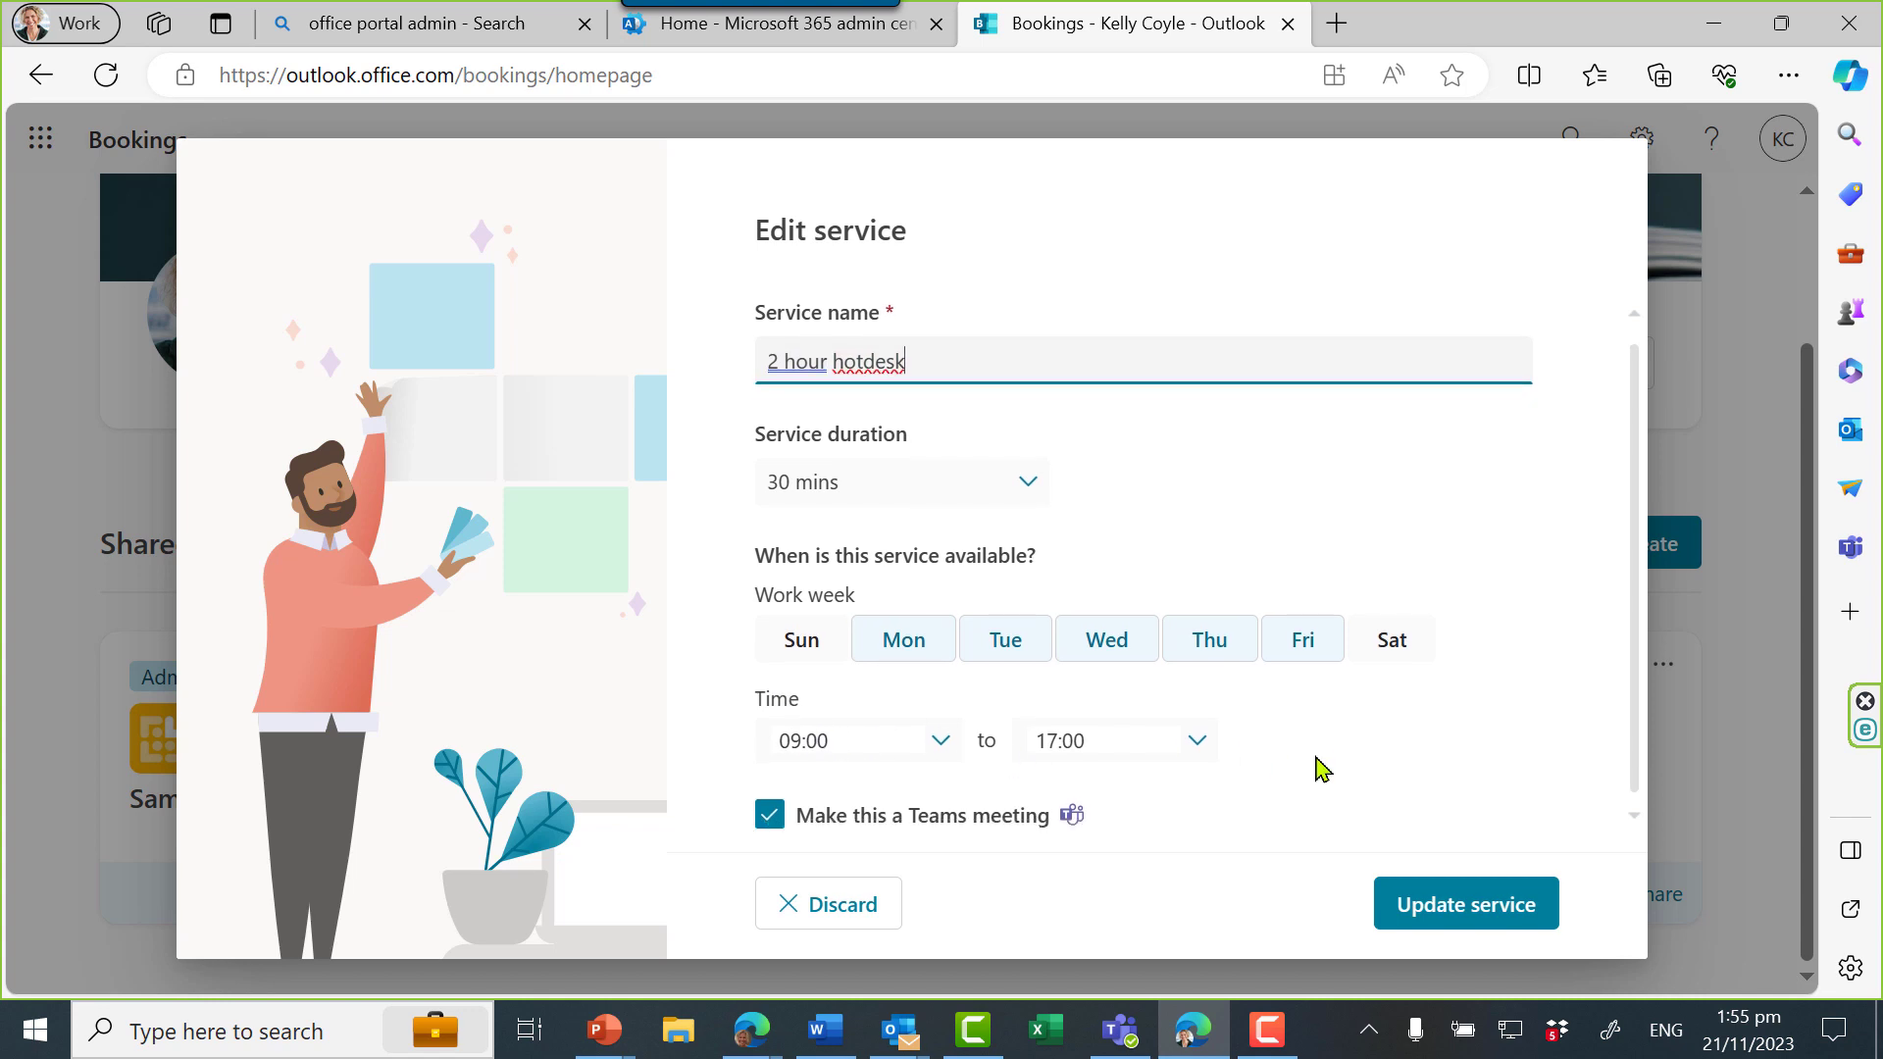
left_click(773, 816)
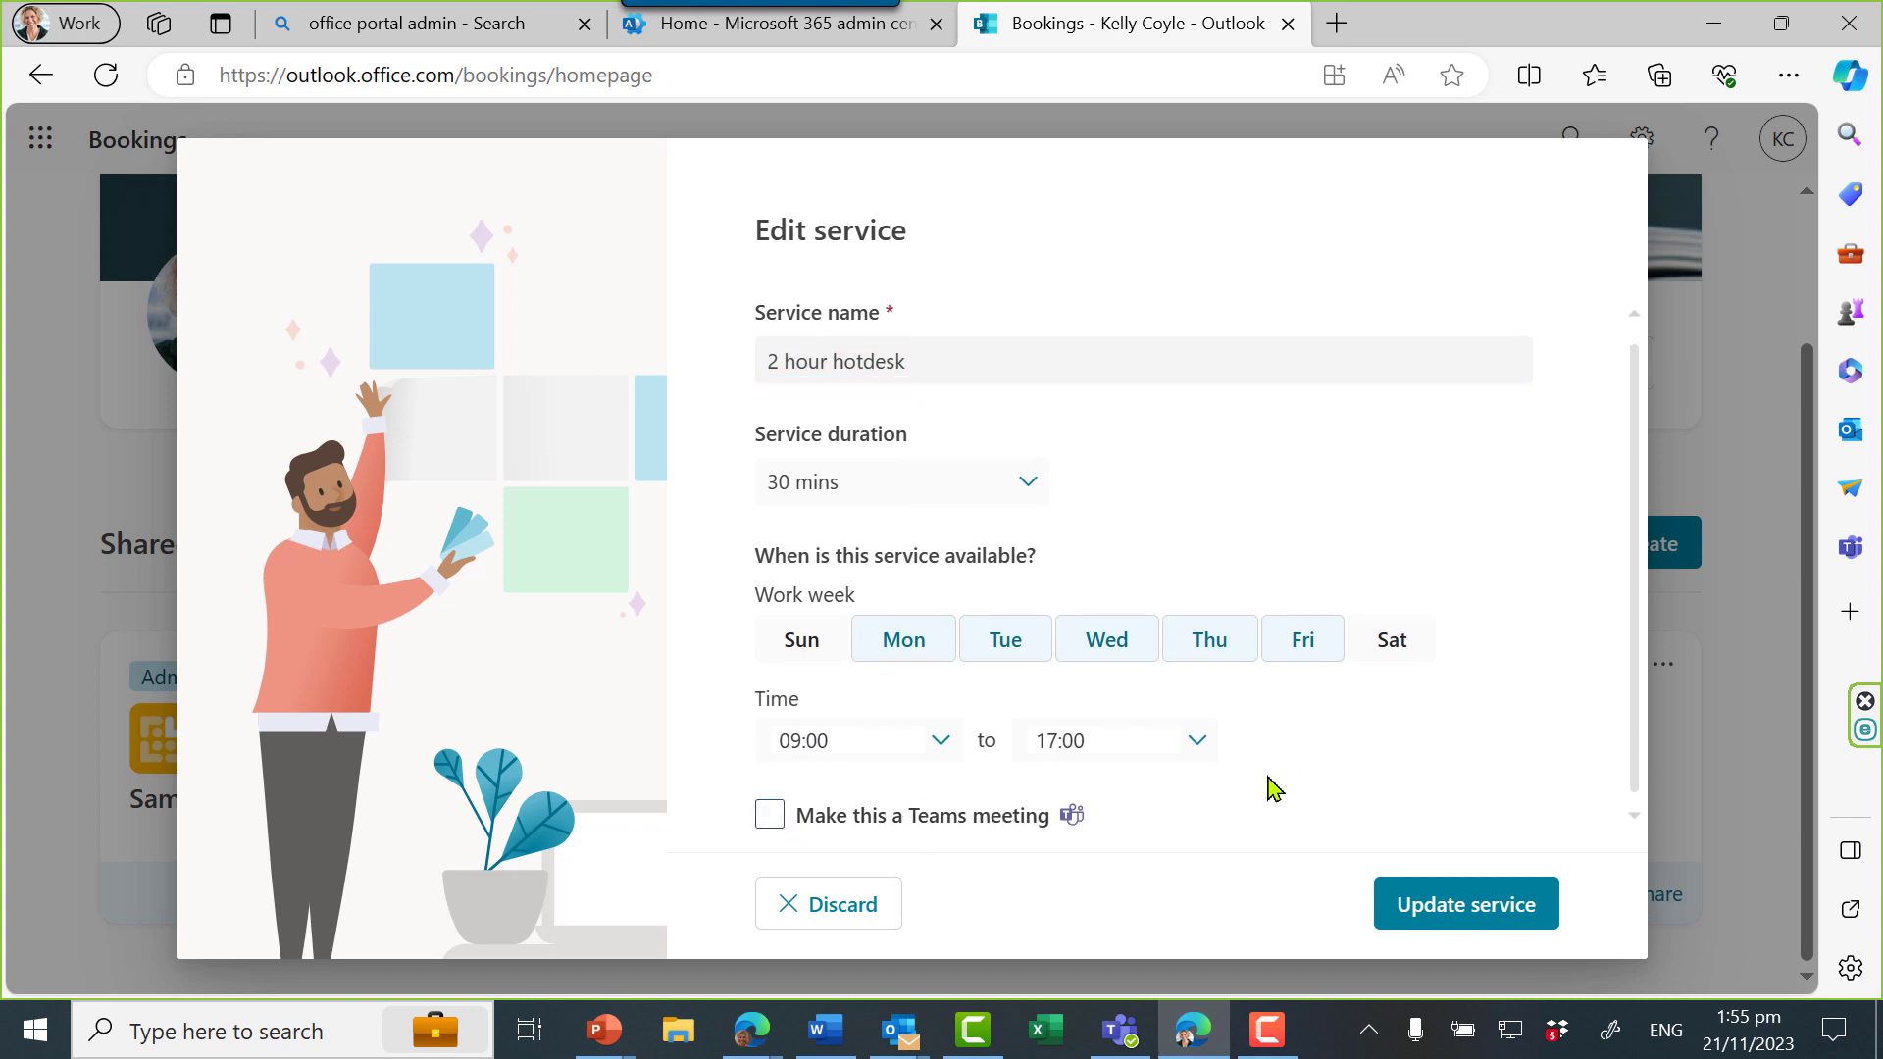
left_click(1015, 482)
left_click(887, 747)
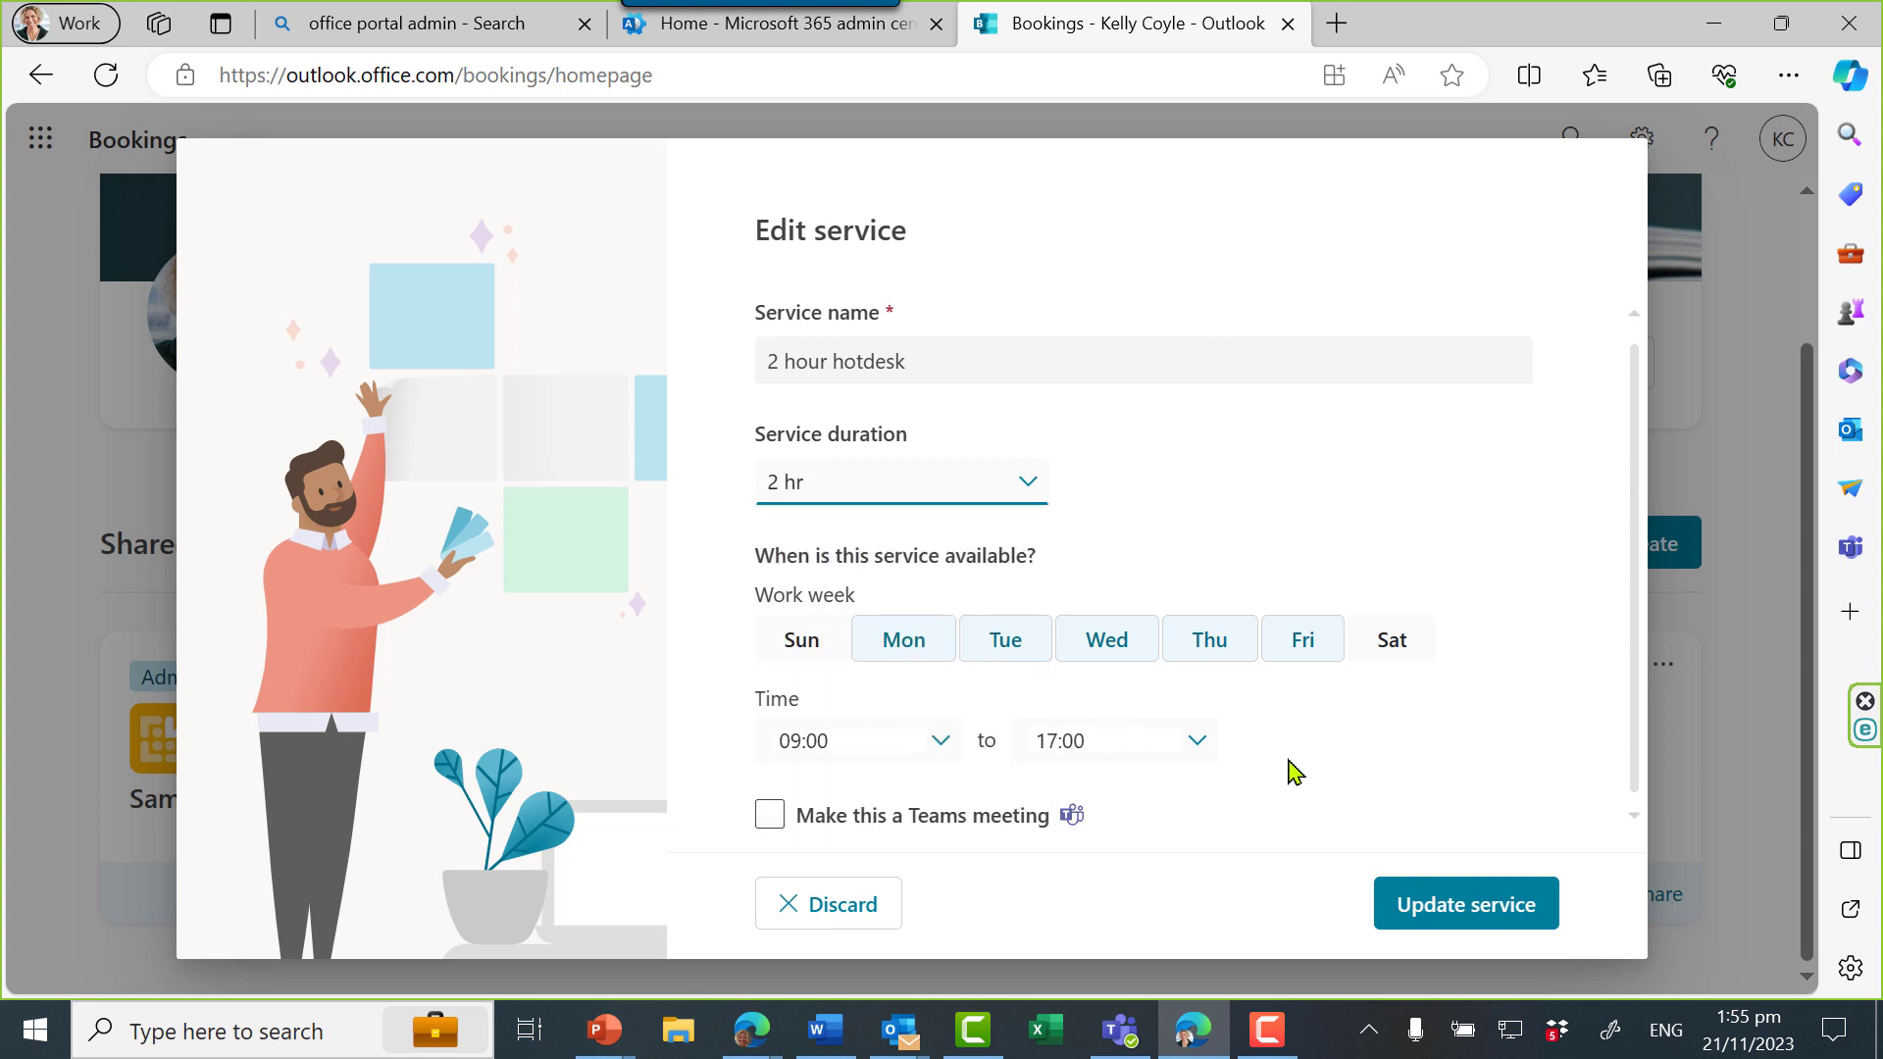
left_click(1470, 901)
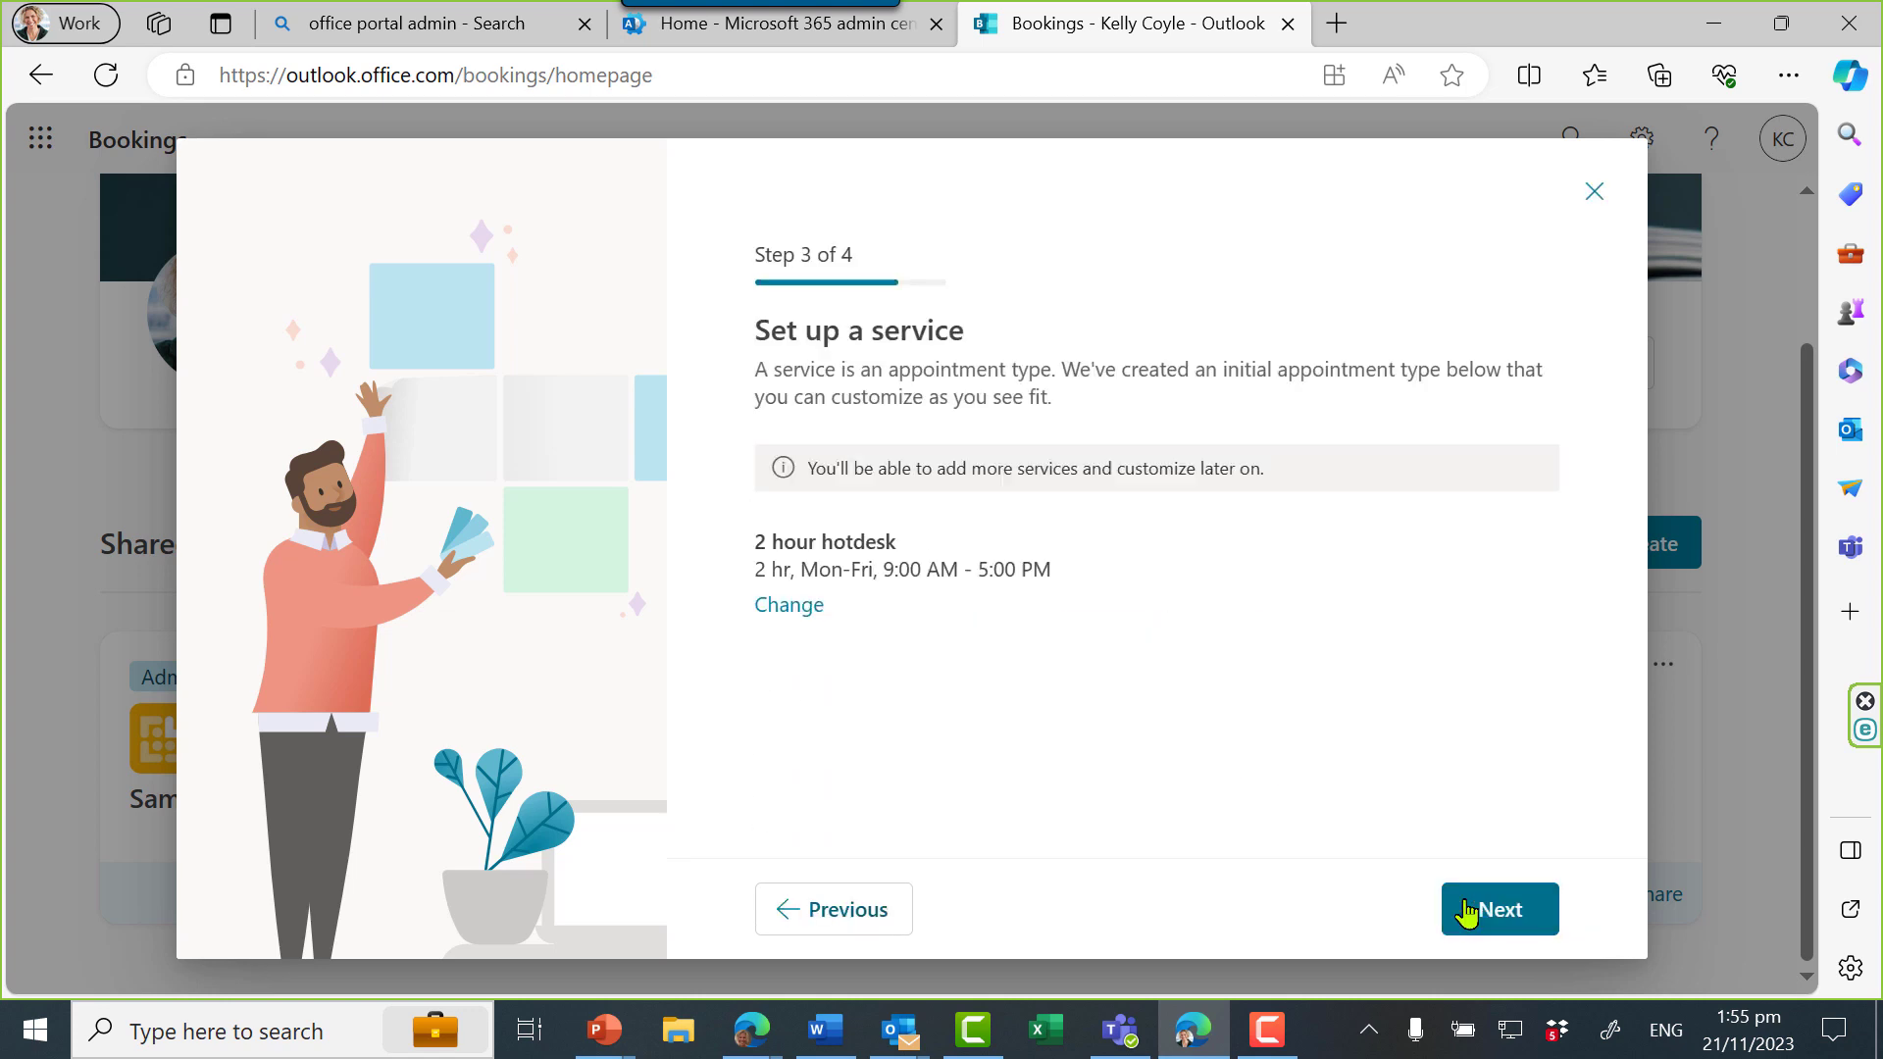
Finish creating the Building A HotDesk page and open its calendar
left_click(1498, 910)
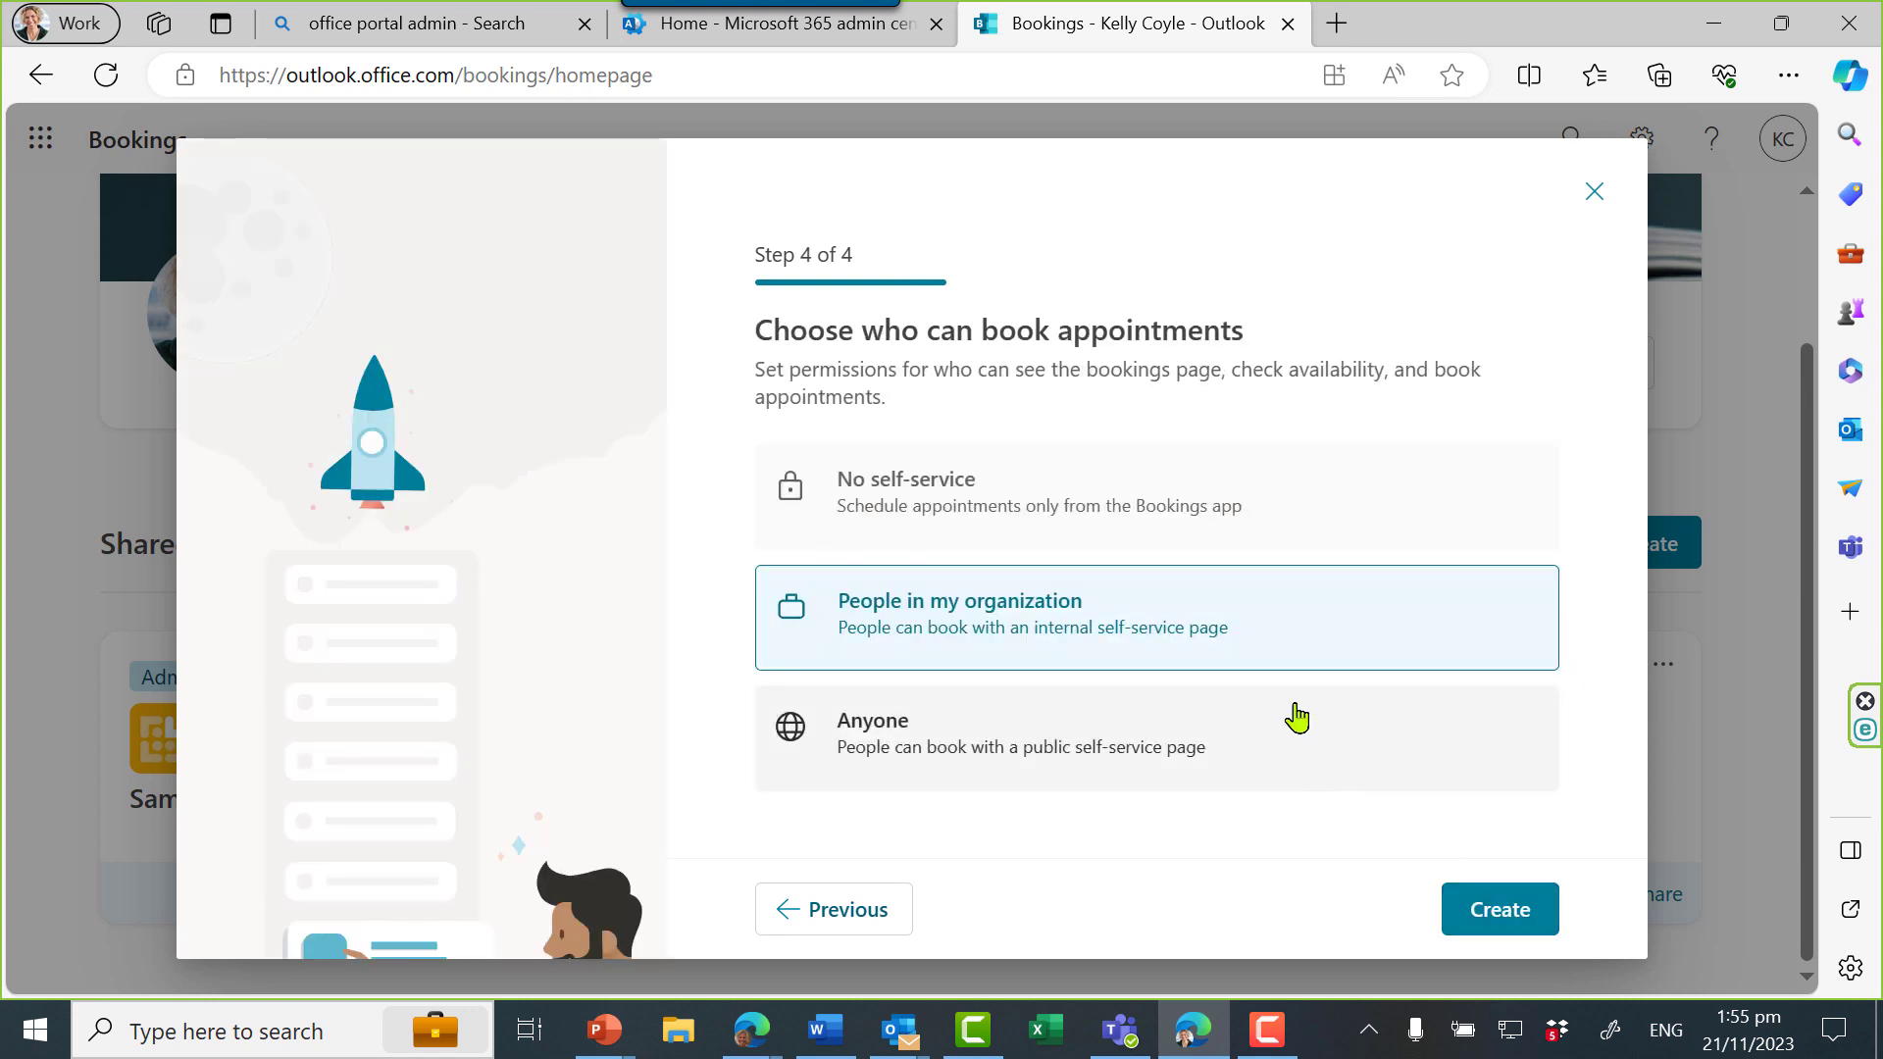
left_click(1494, 912)
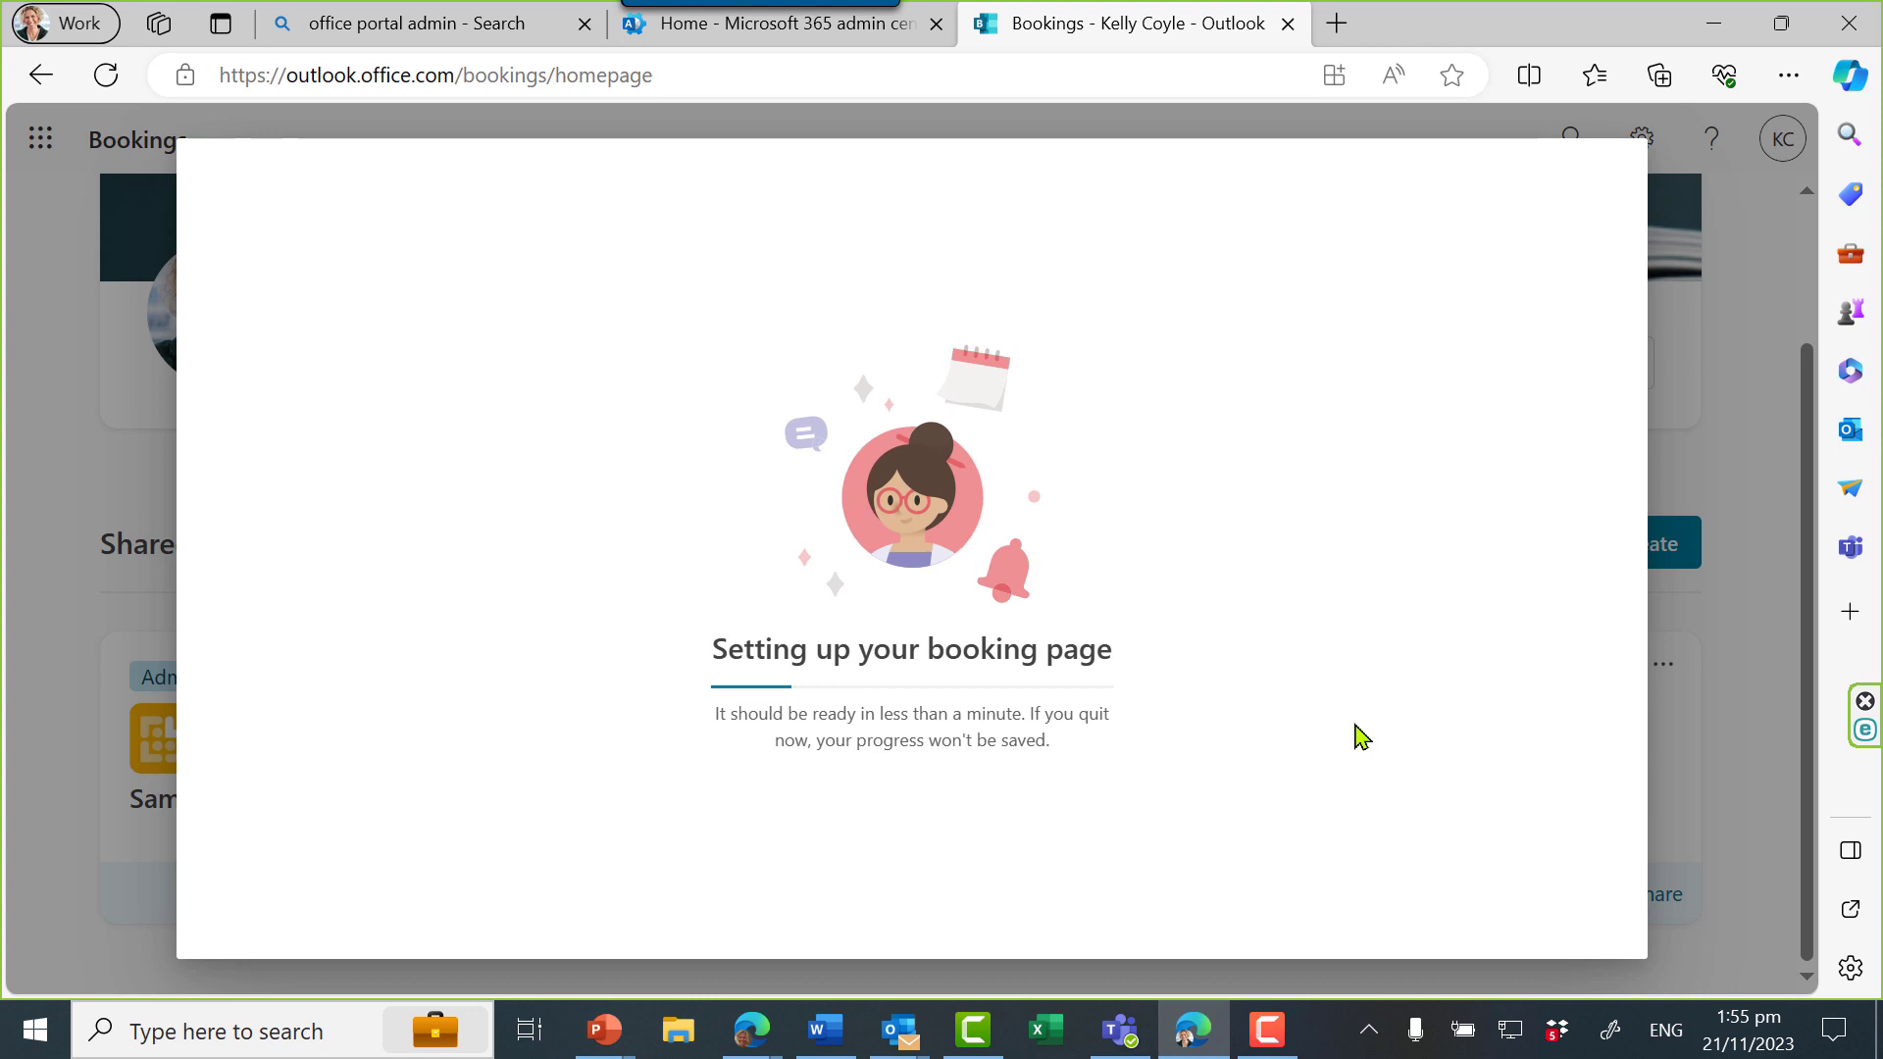
left_click(918, 928)
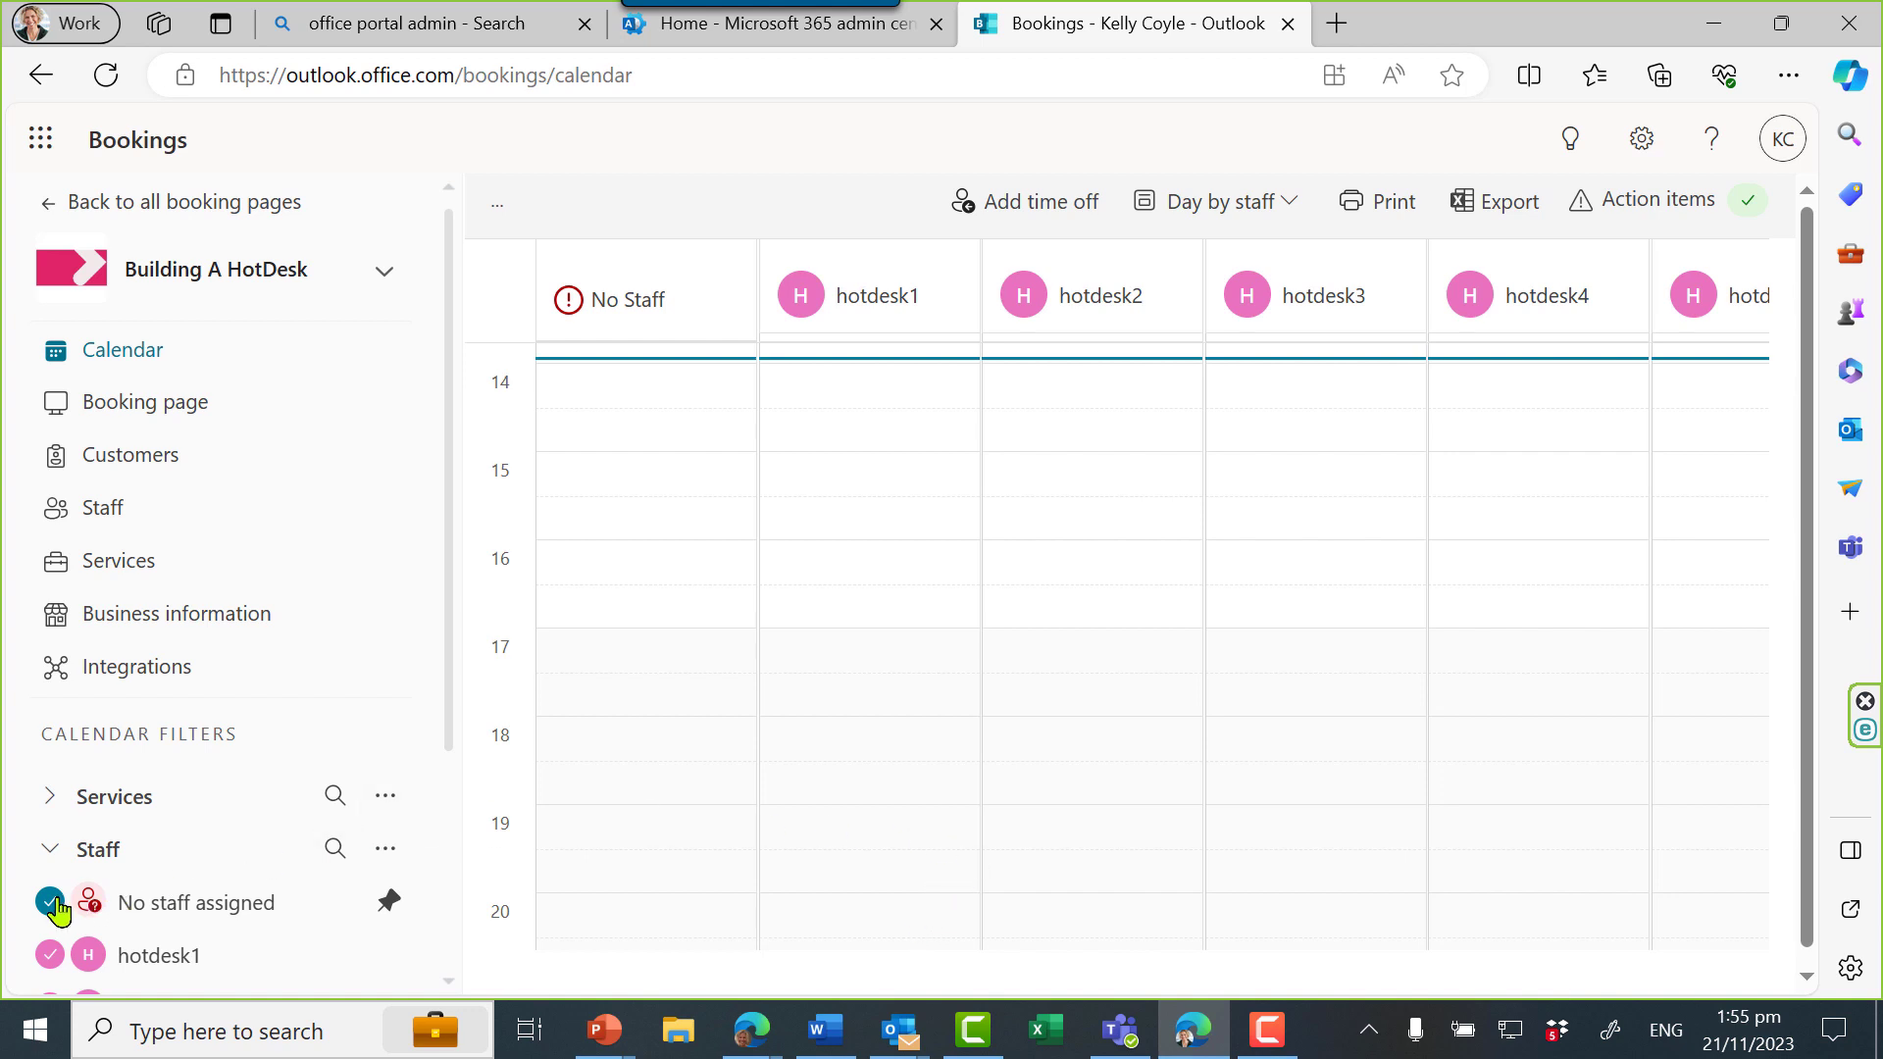
scroll(538, 858, "down", 2)
scroll(235, 946, "down", 3)
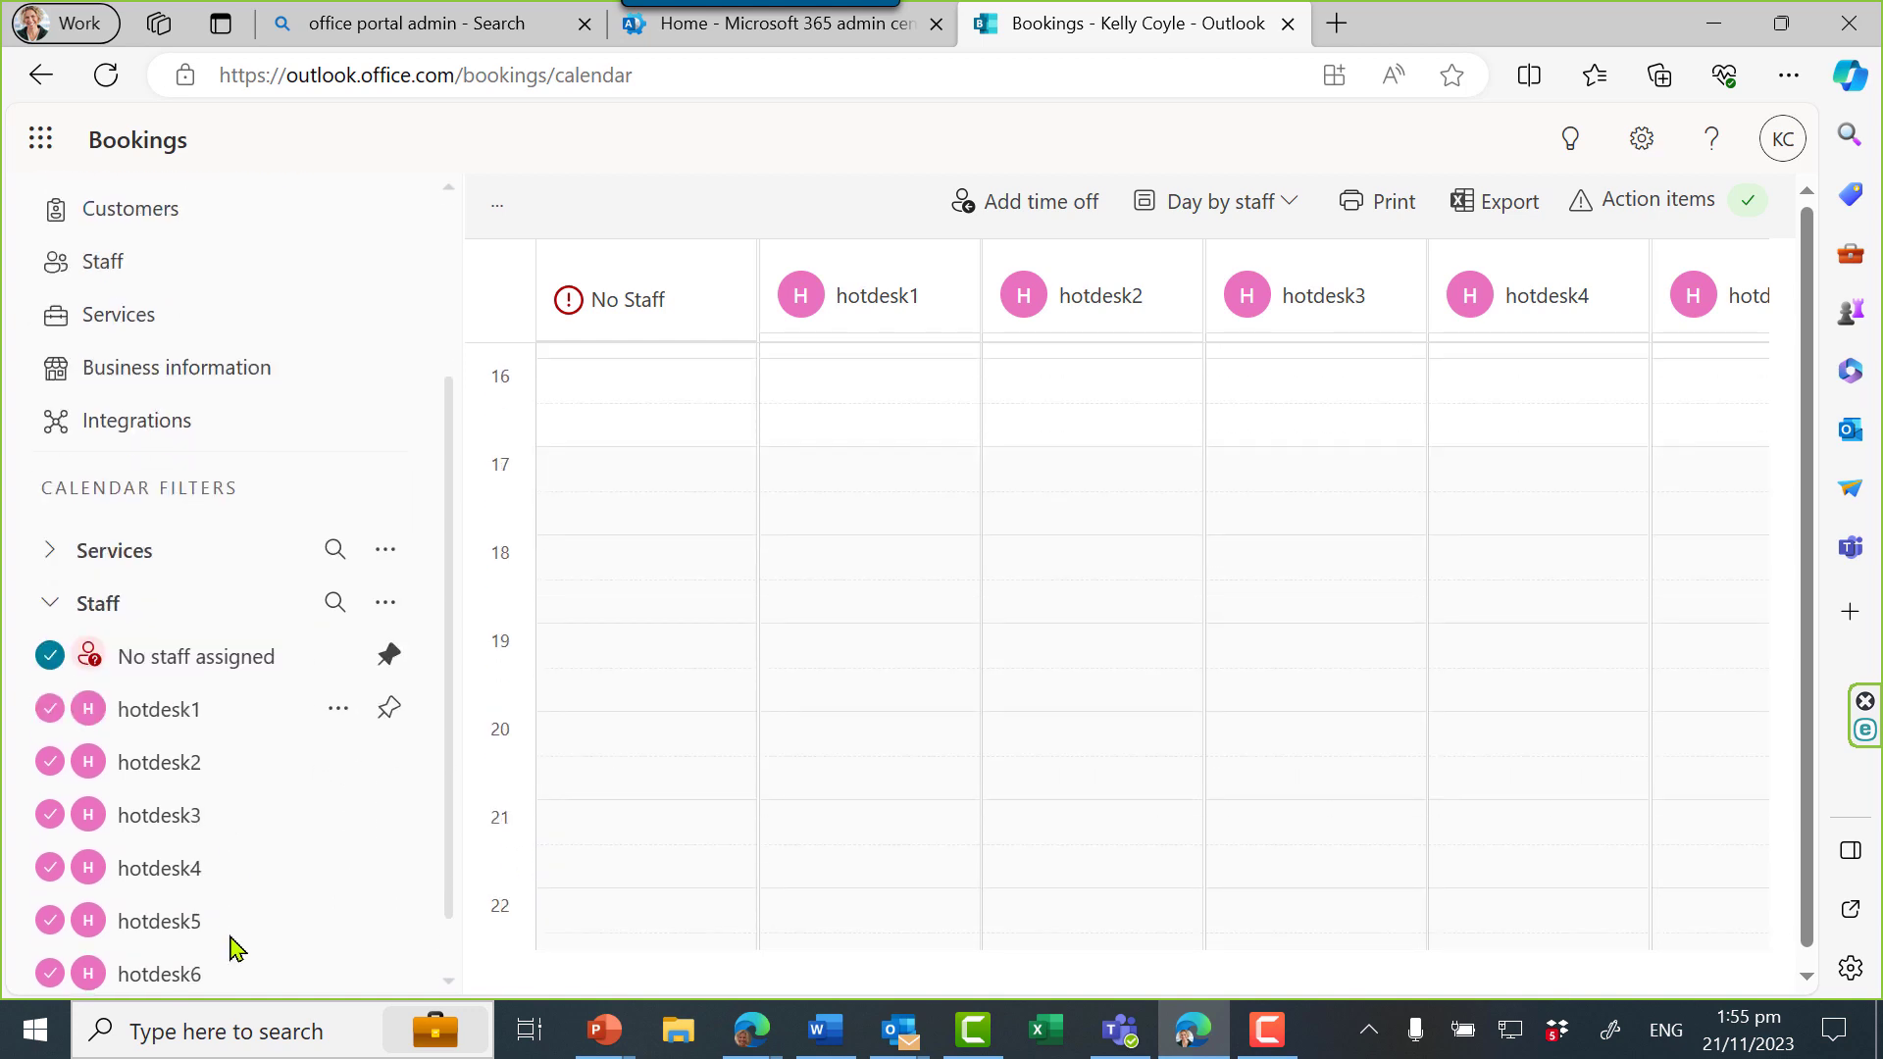
scroll(231, 941, "down", 1)
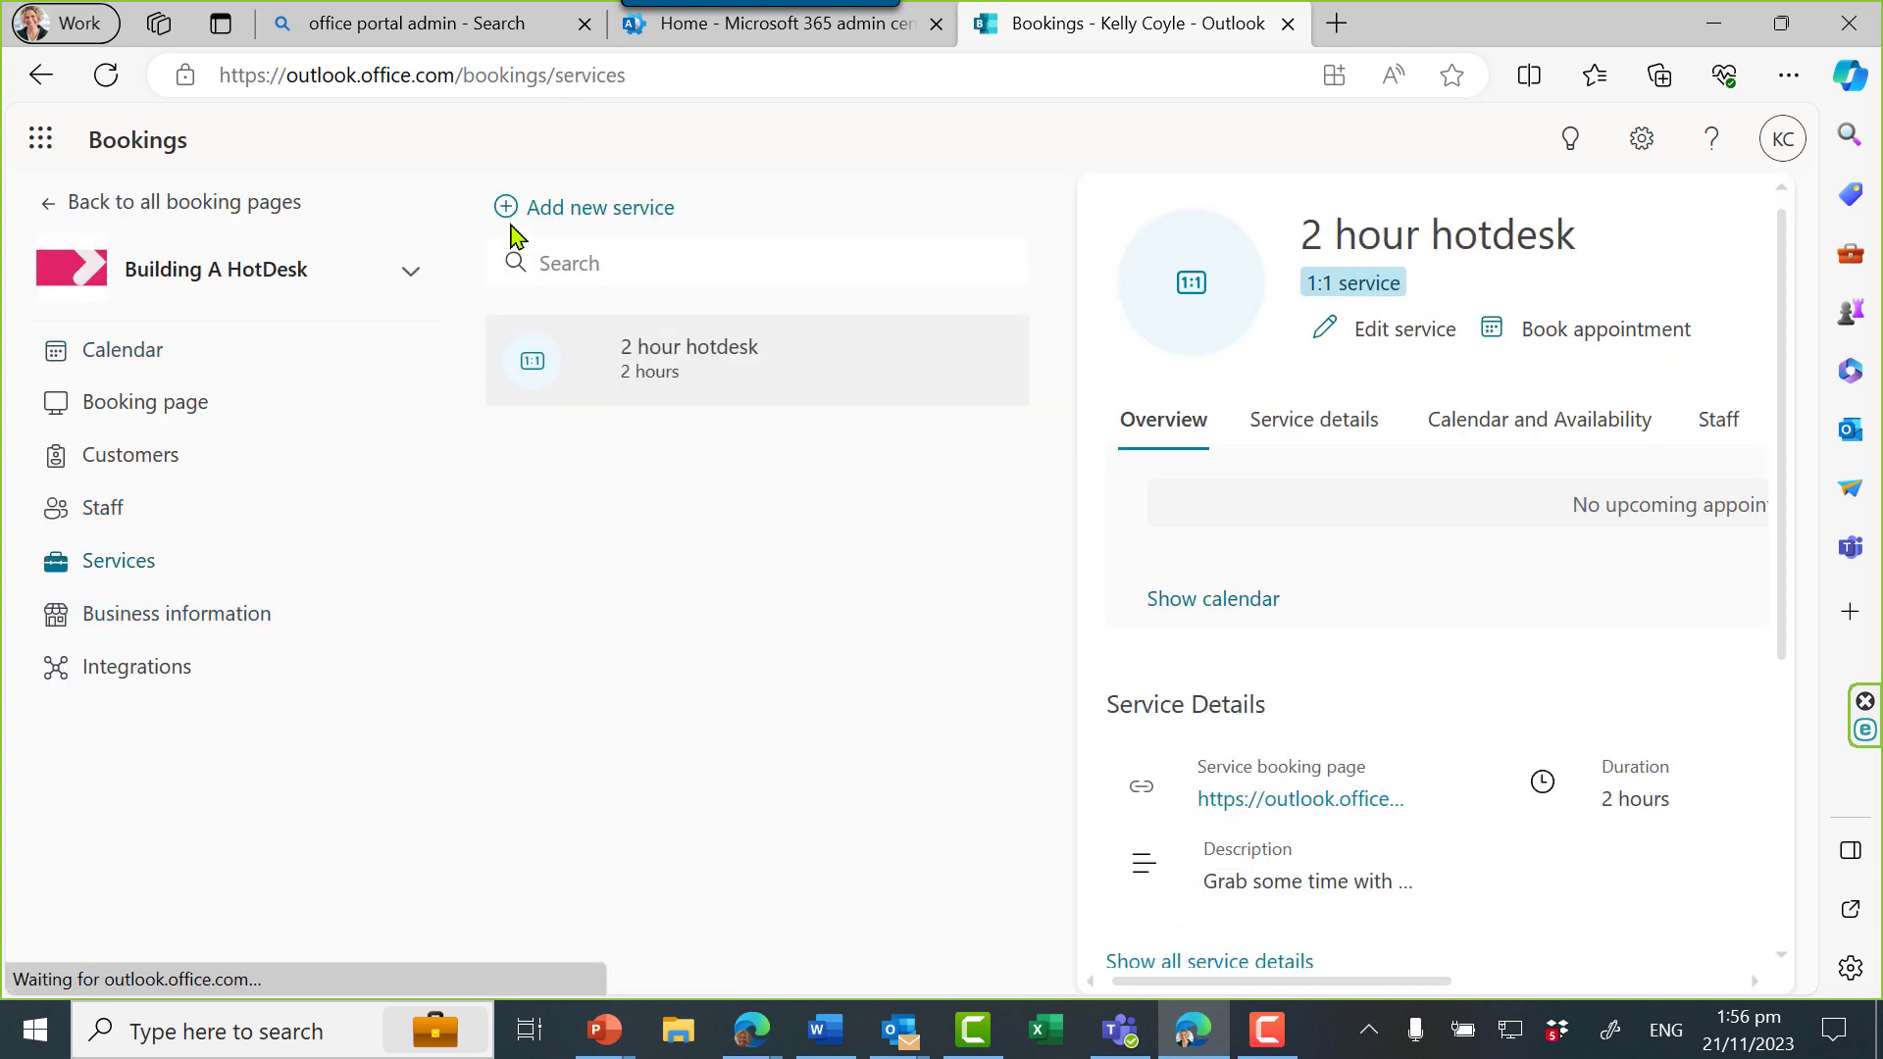
Add and save a 'Half Day' service with a 3.5-hour description and before/after buffers
left_click(542, 210)
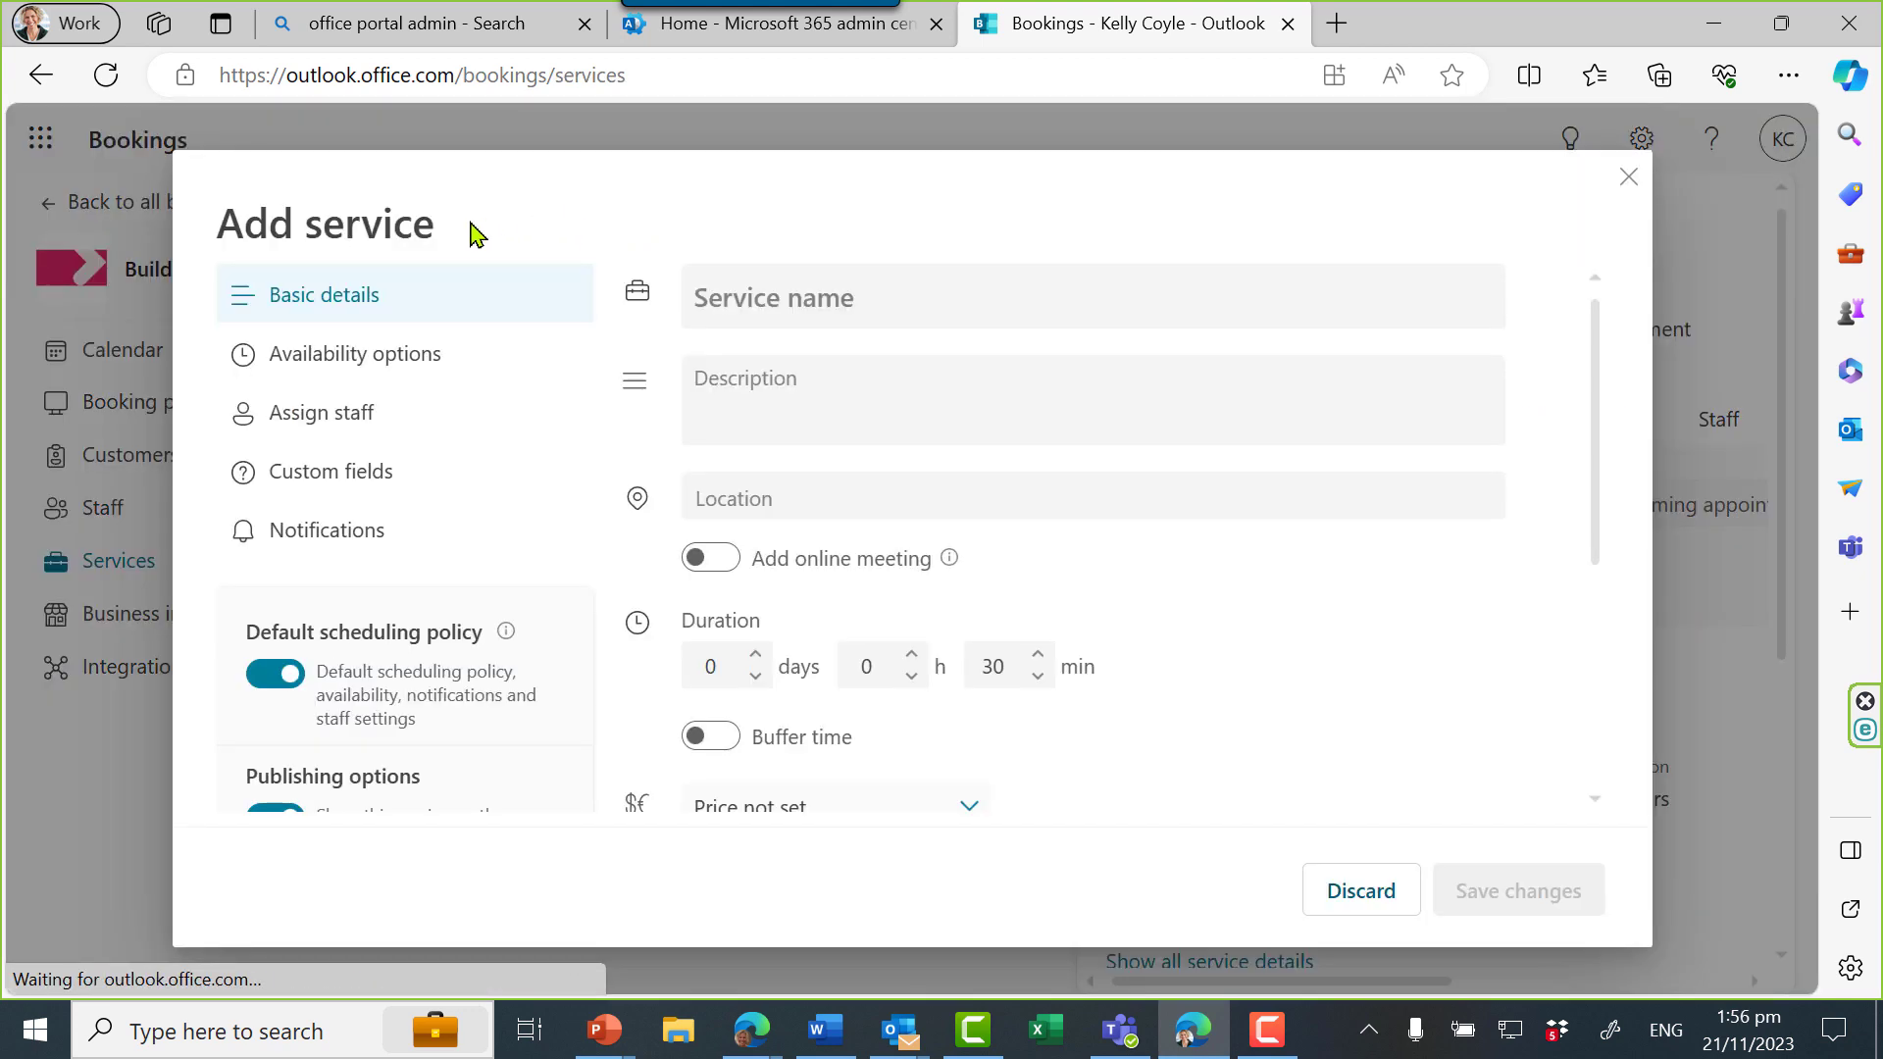
left_click(718, 289)
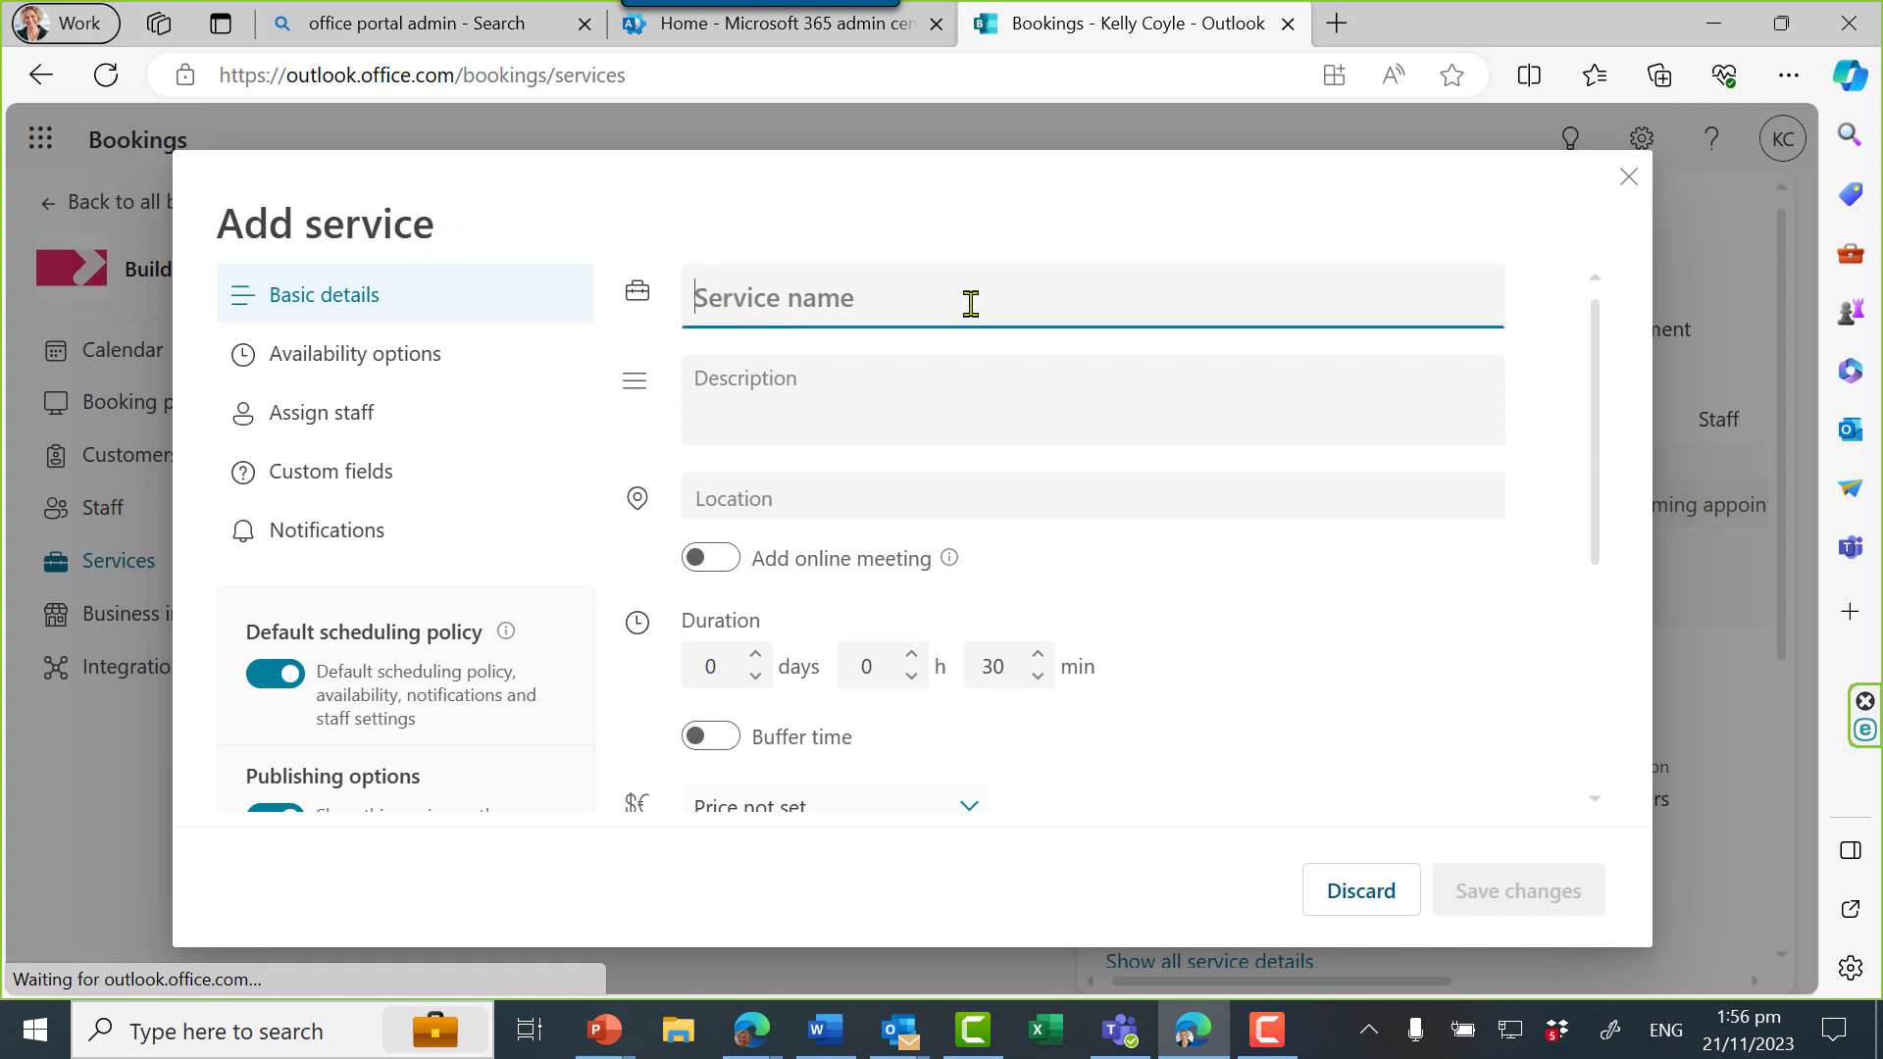
type("Half Day")
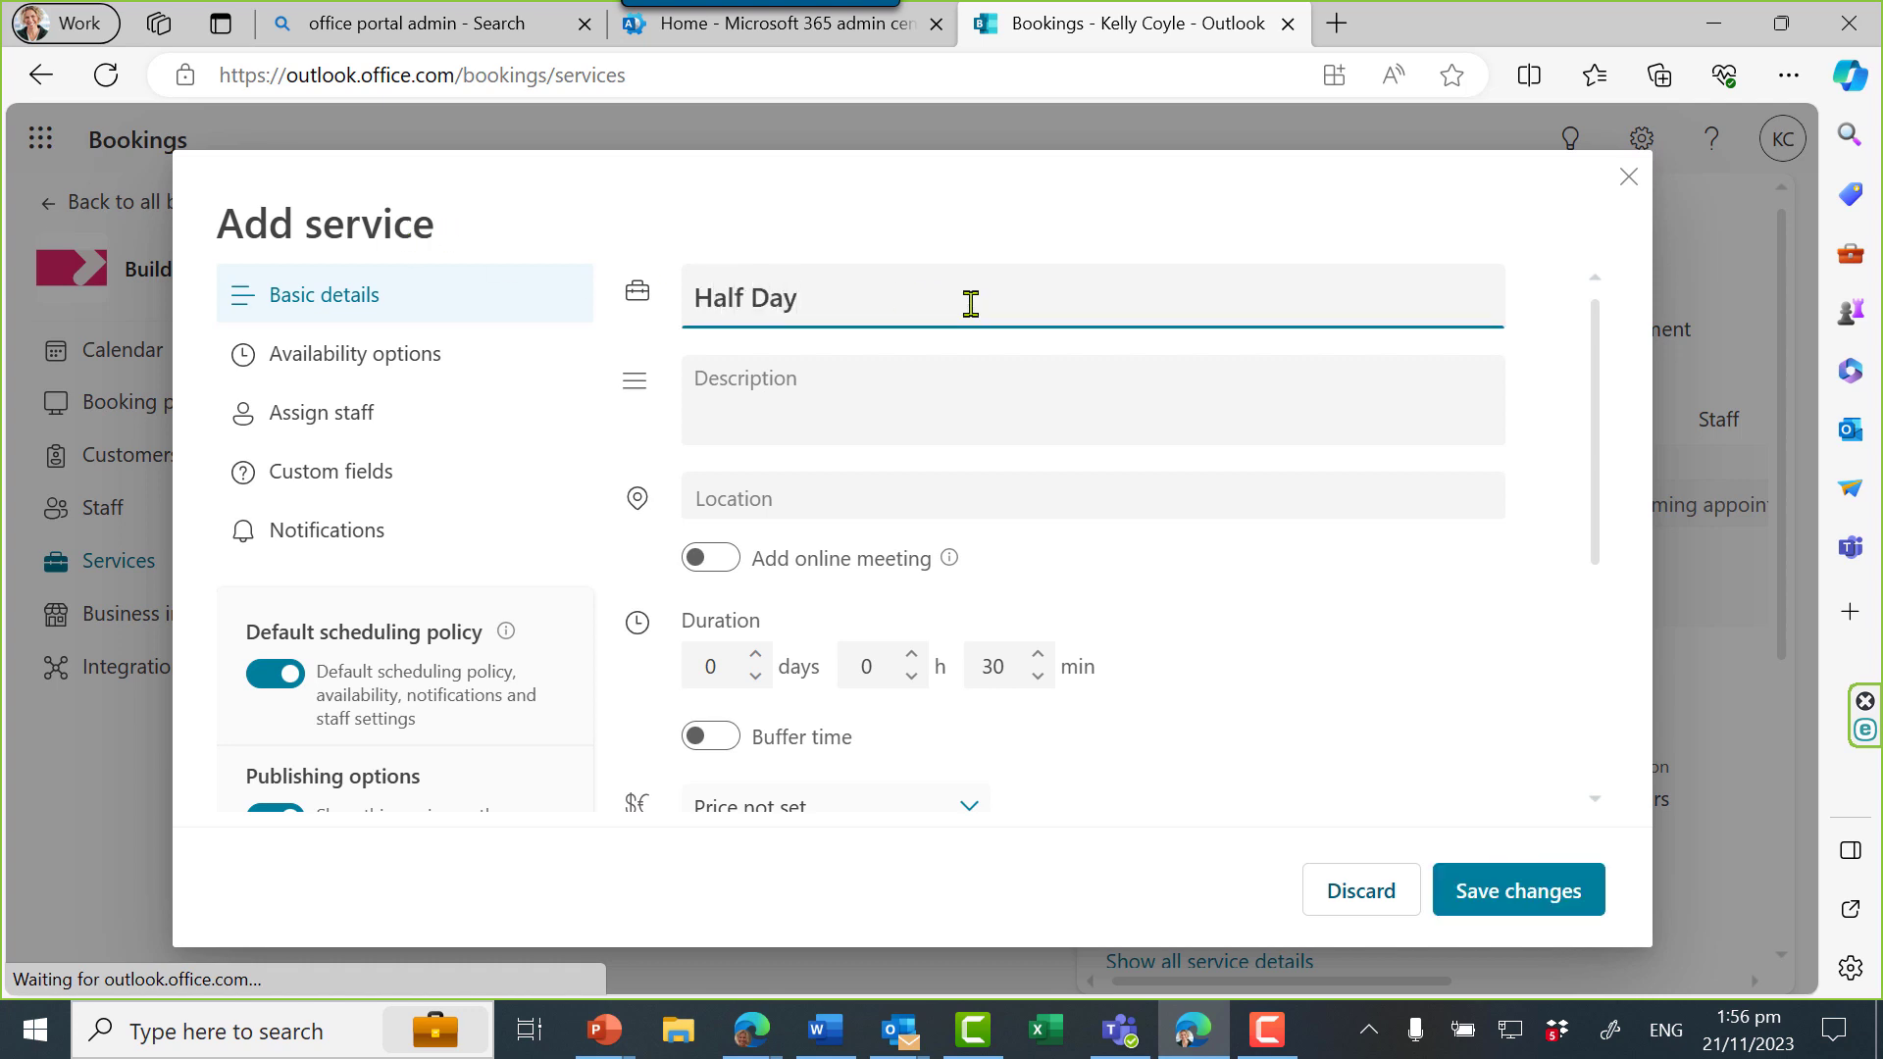
left_click(956, 378)
type("3.5 hours at a HotDesk")
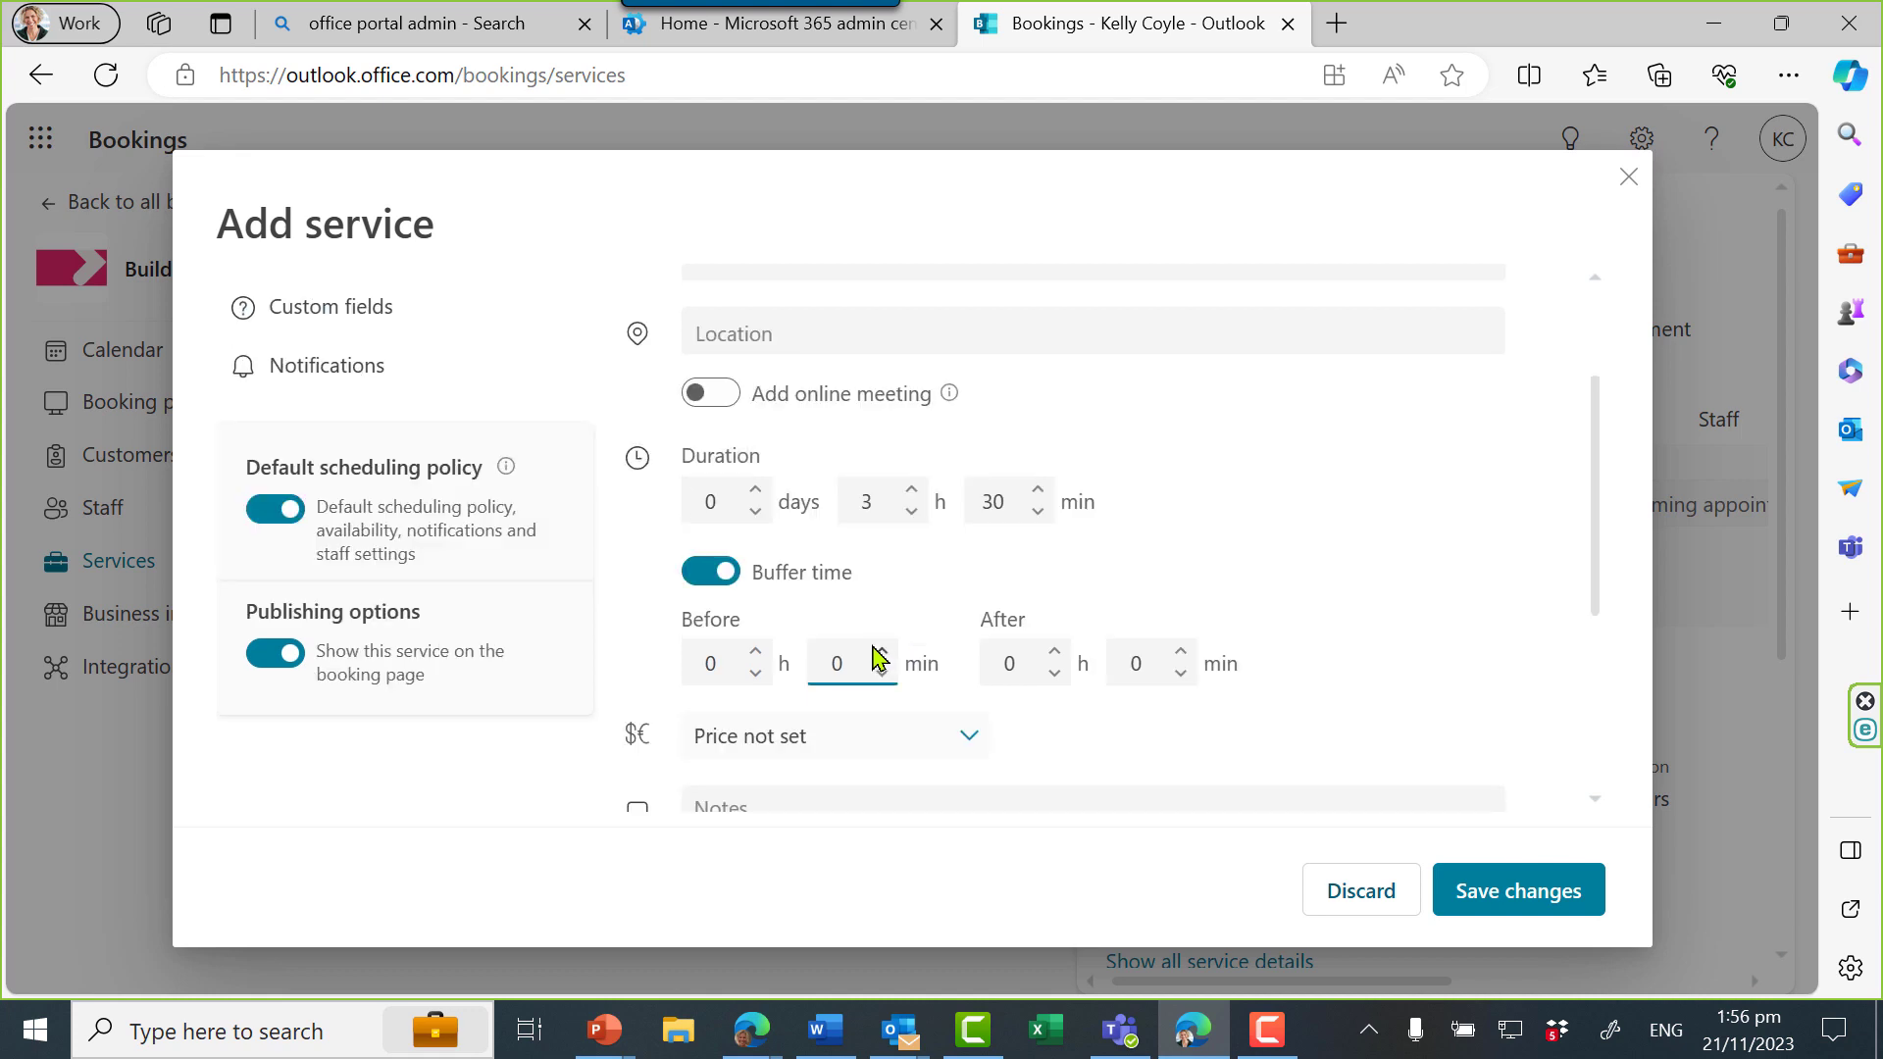
left_click(883, 653)
left_click(1055, 667)
left_click(1184, 667)
scroll(1358, 628, "down", 3)
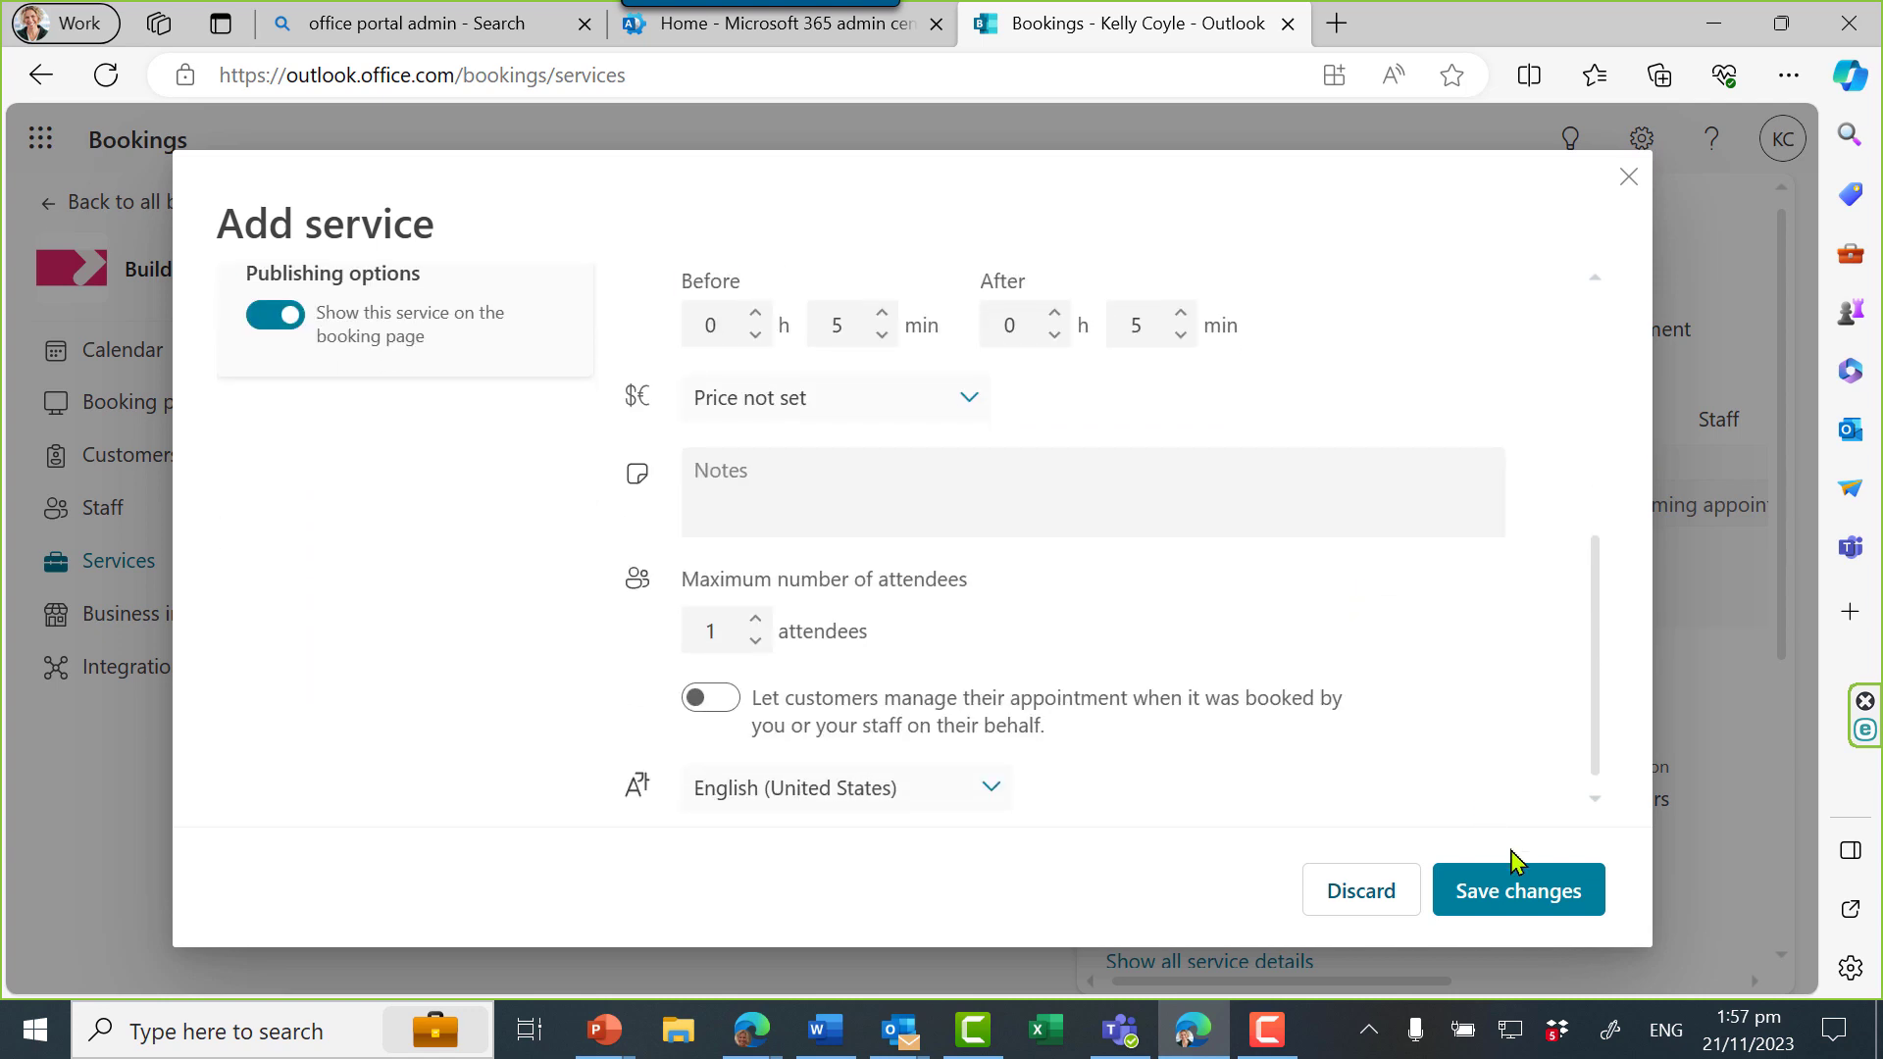
left_click(1526, 889)
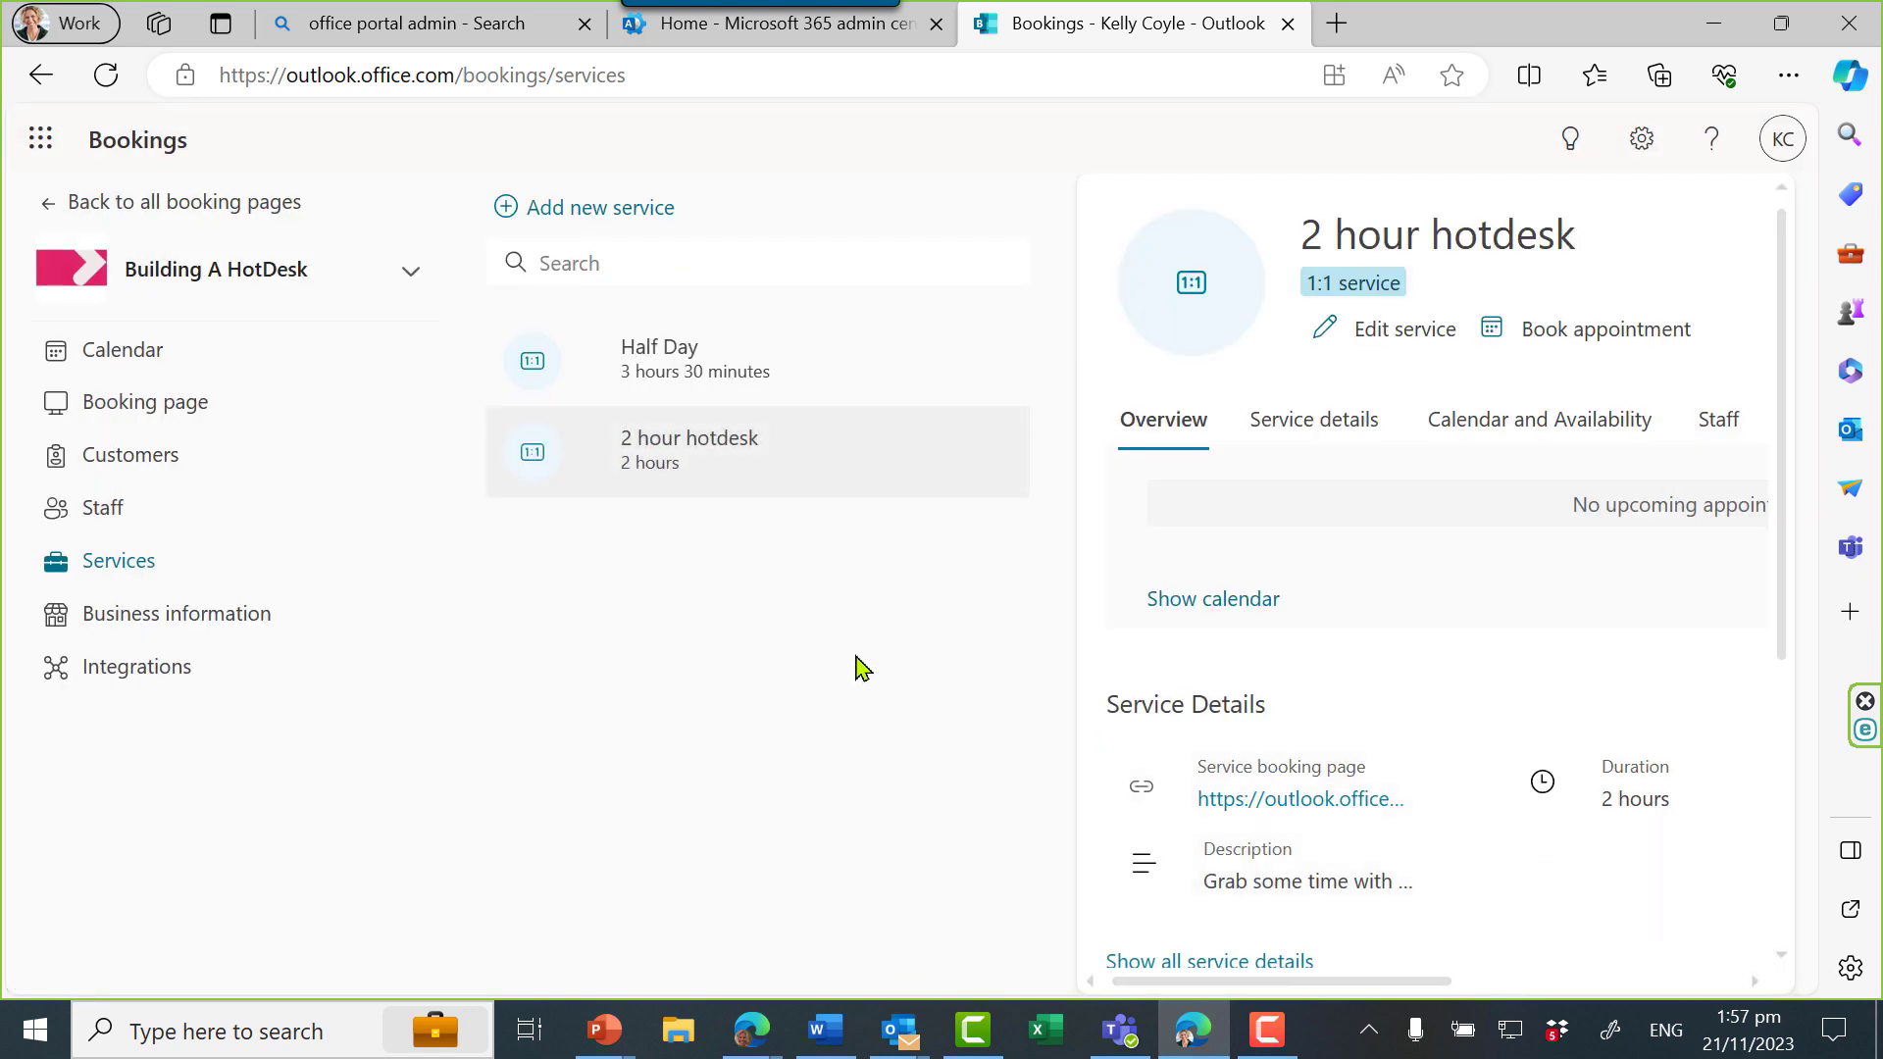
Add a 'Full day' service, entering its name and an 8-hour description
left_click(568, 207)
left_click(752, 290)
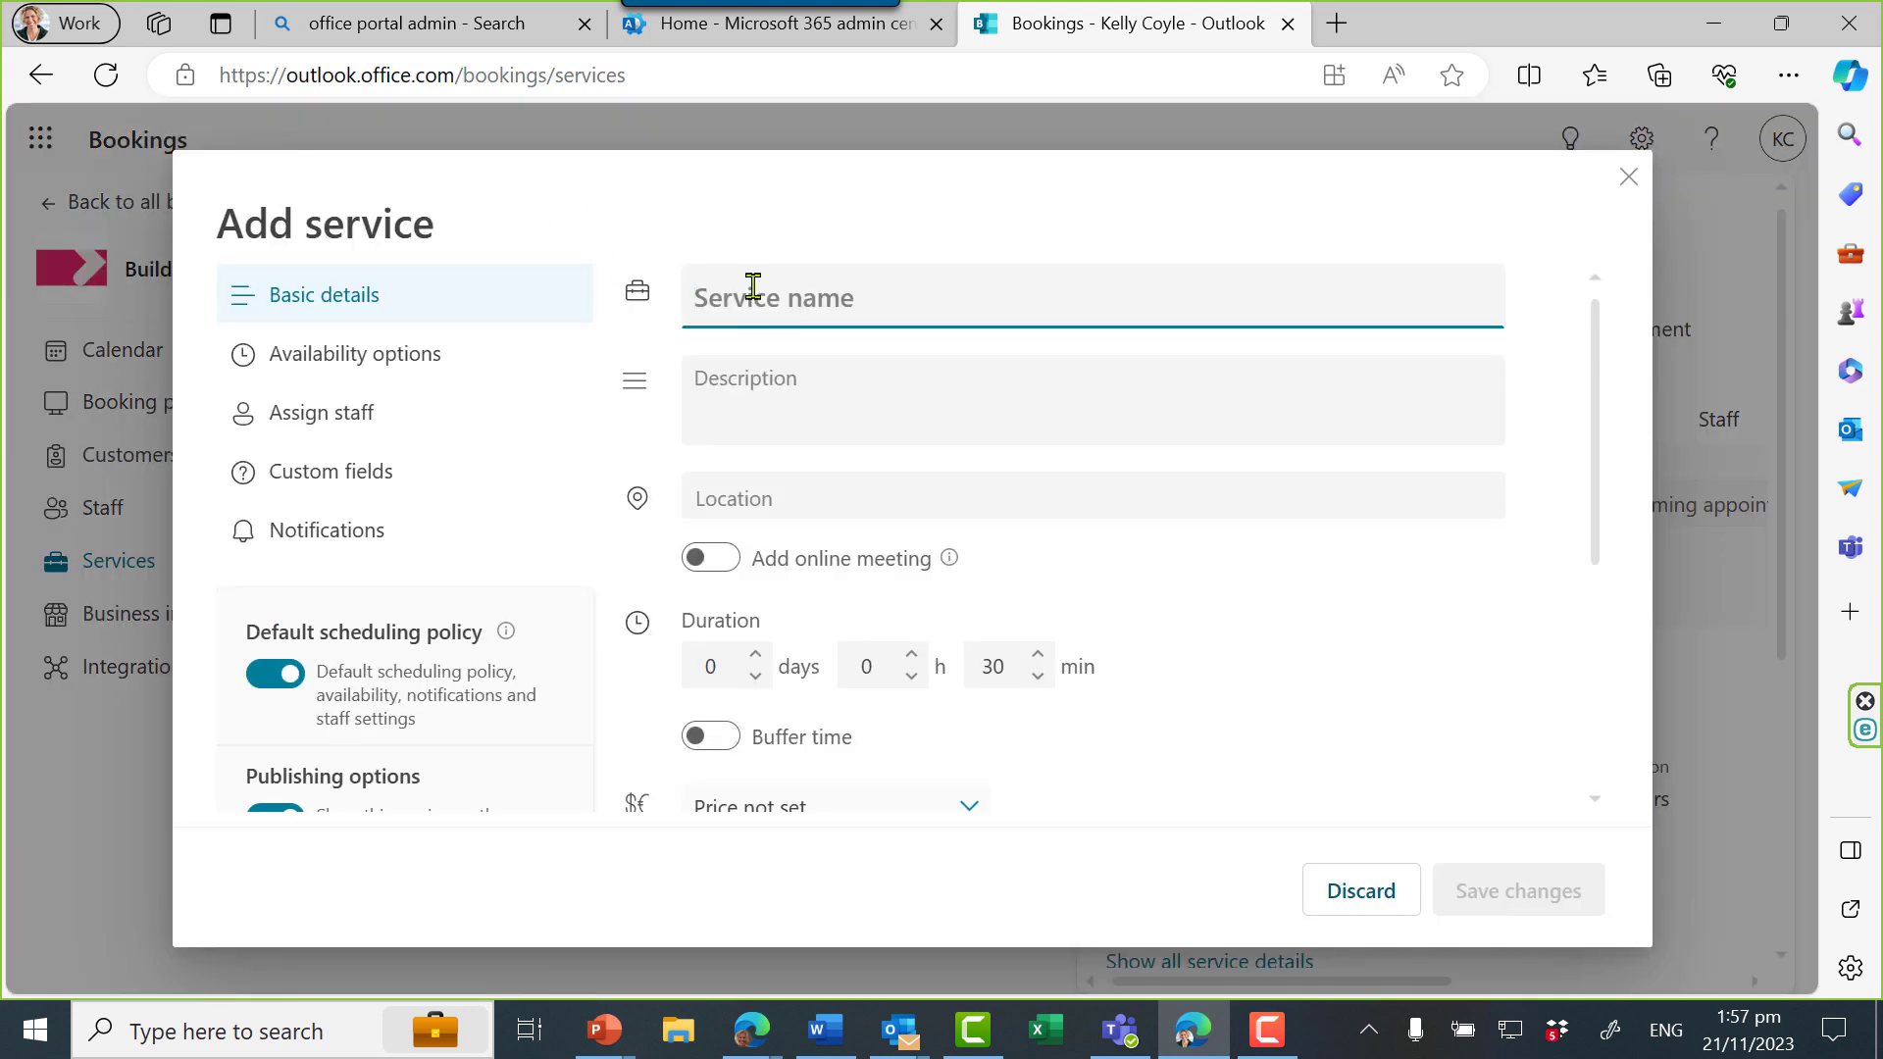
type("Full day")
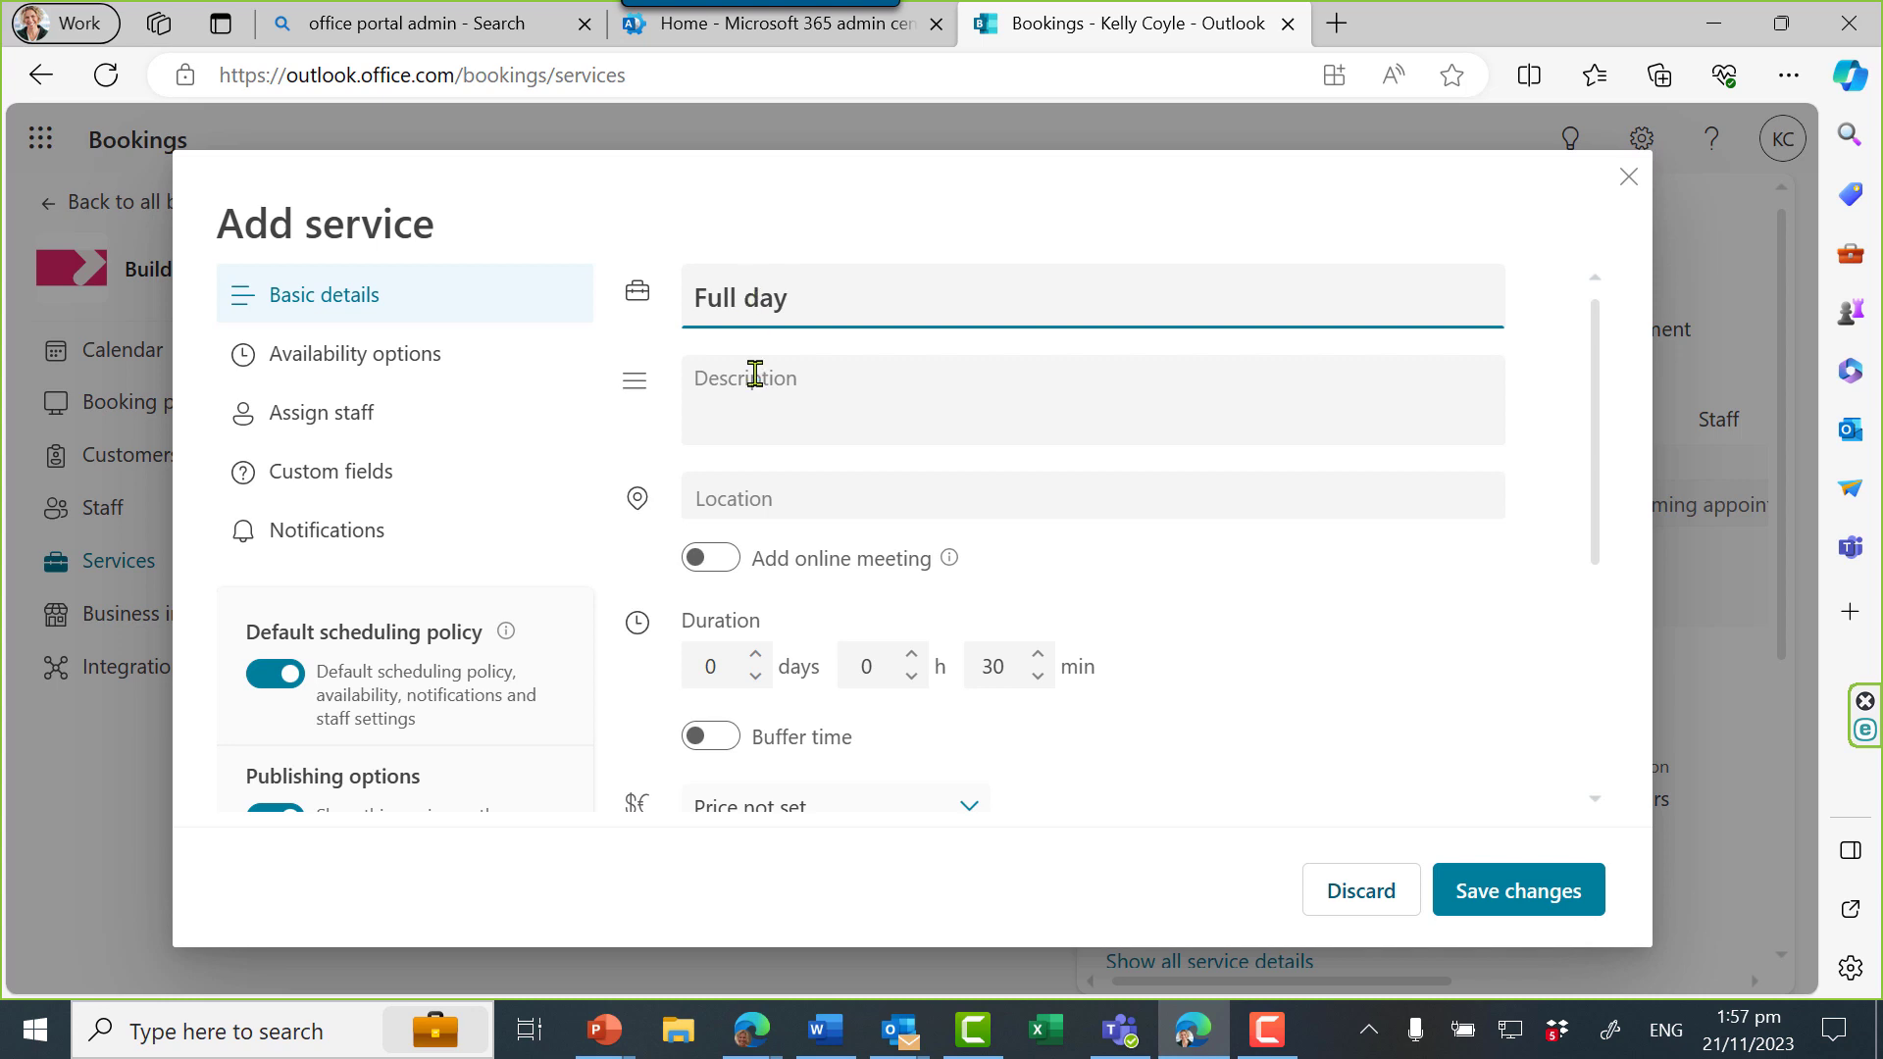
left_click(754, 374)
type("8")
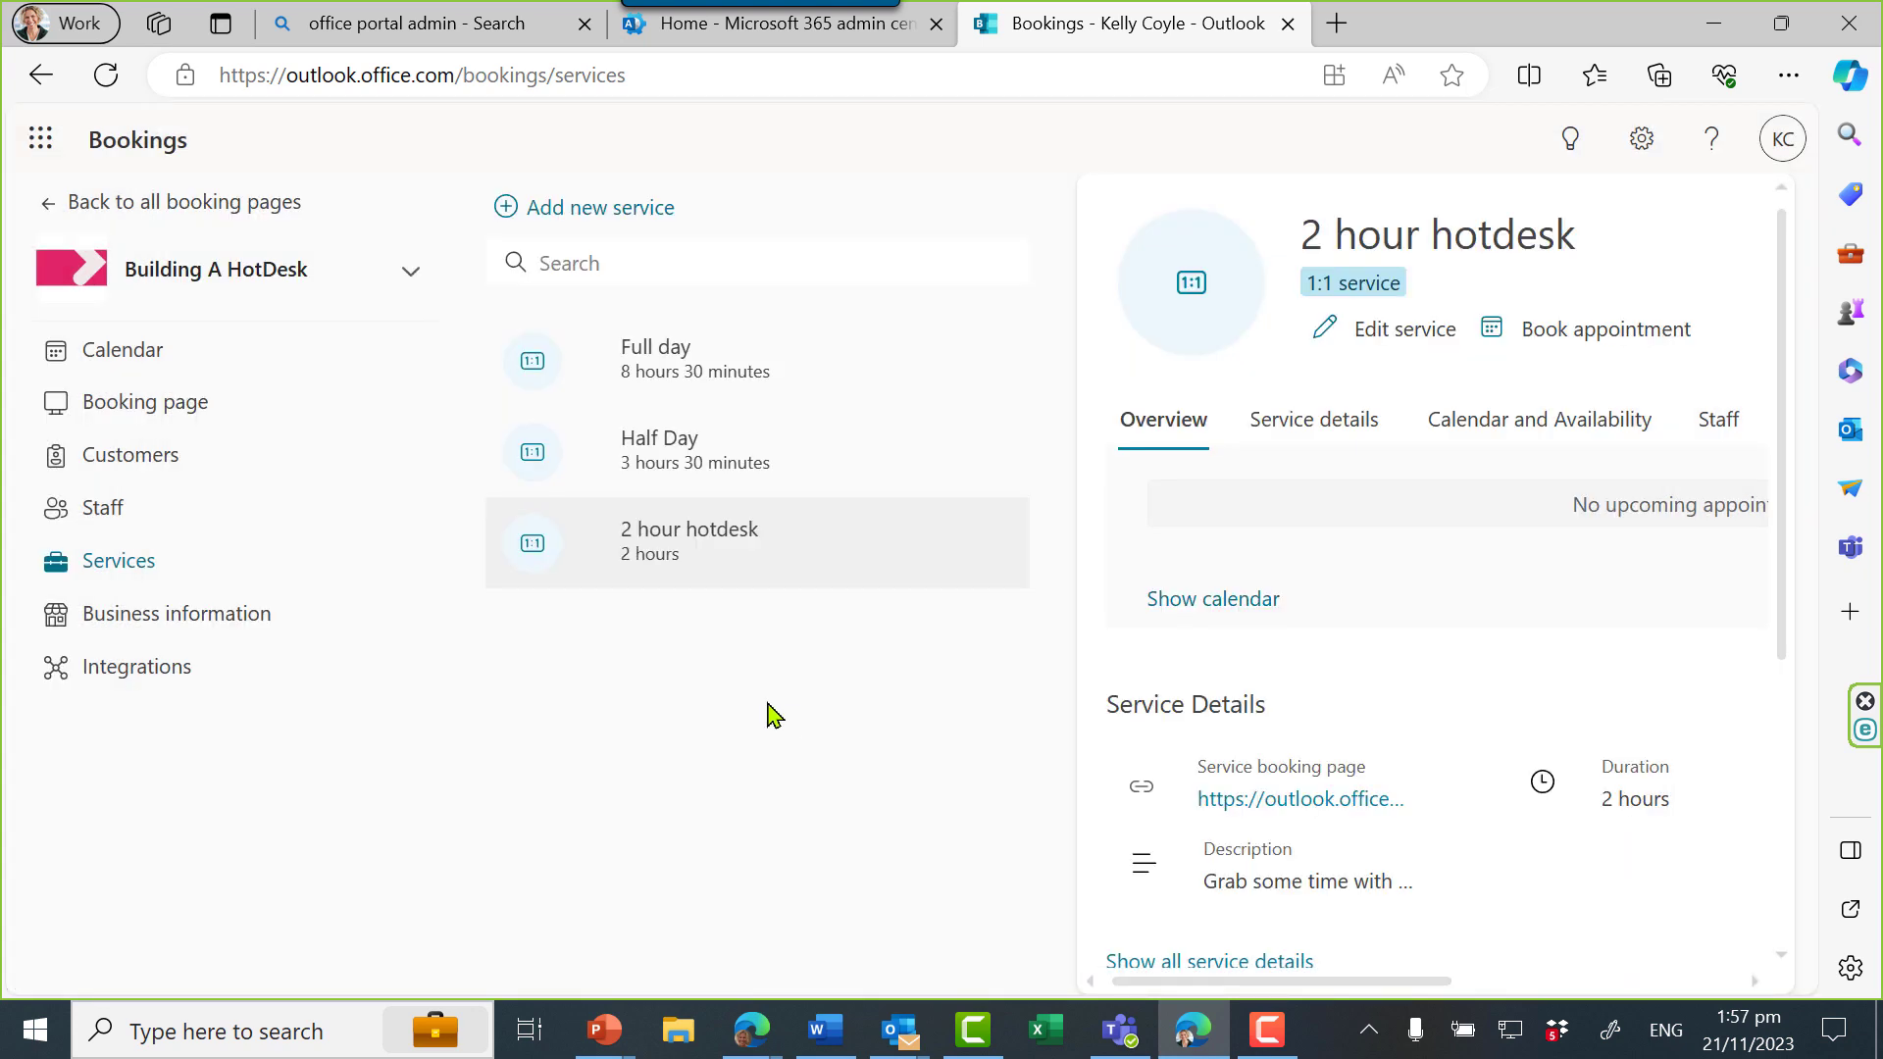
Add hotdesk7 to the Building A HotDesk staff with the Administrator role and save
left_click(97, 507)
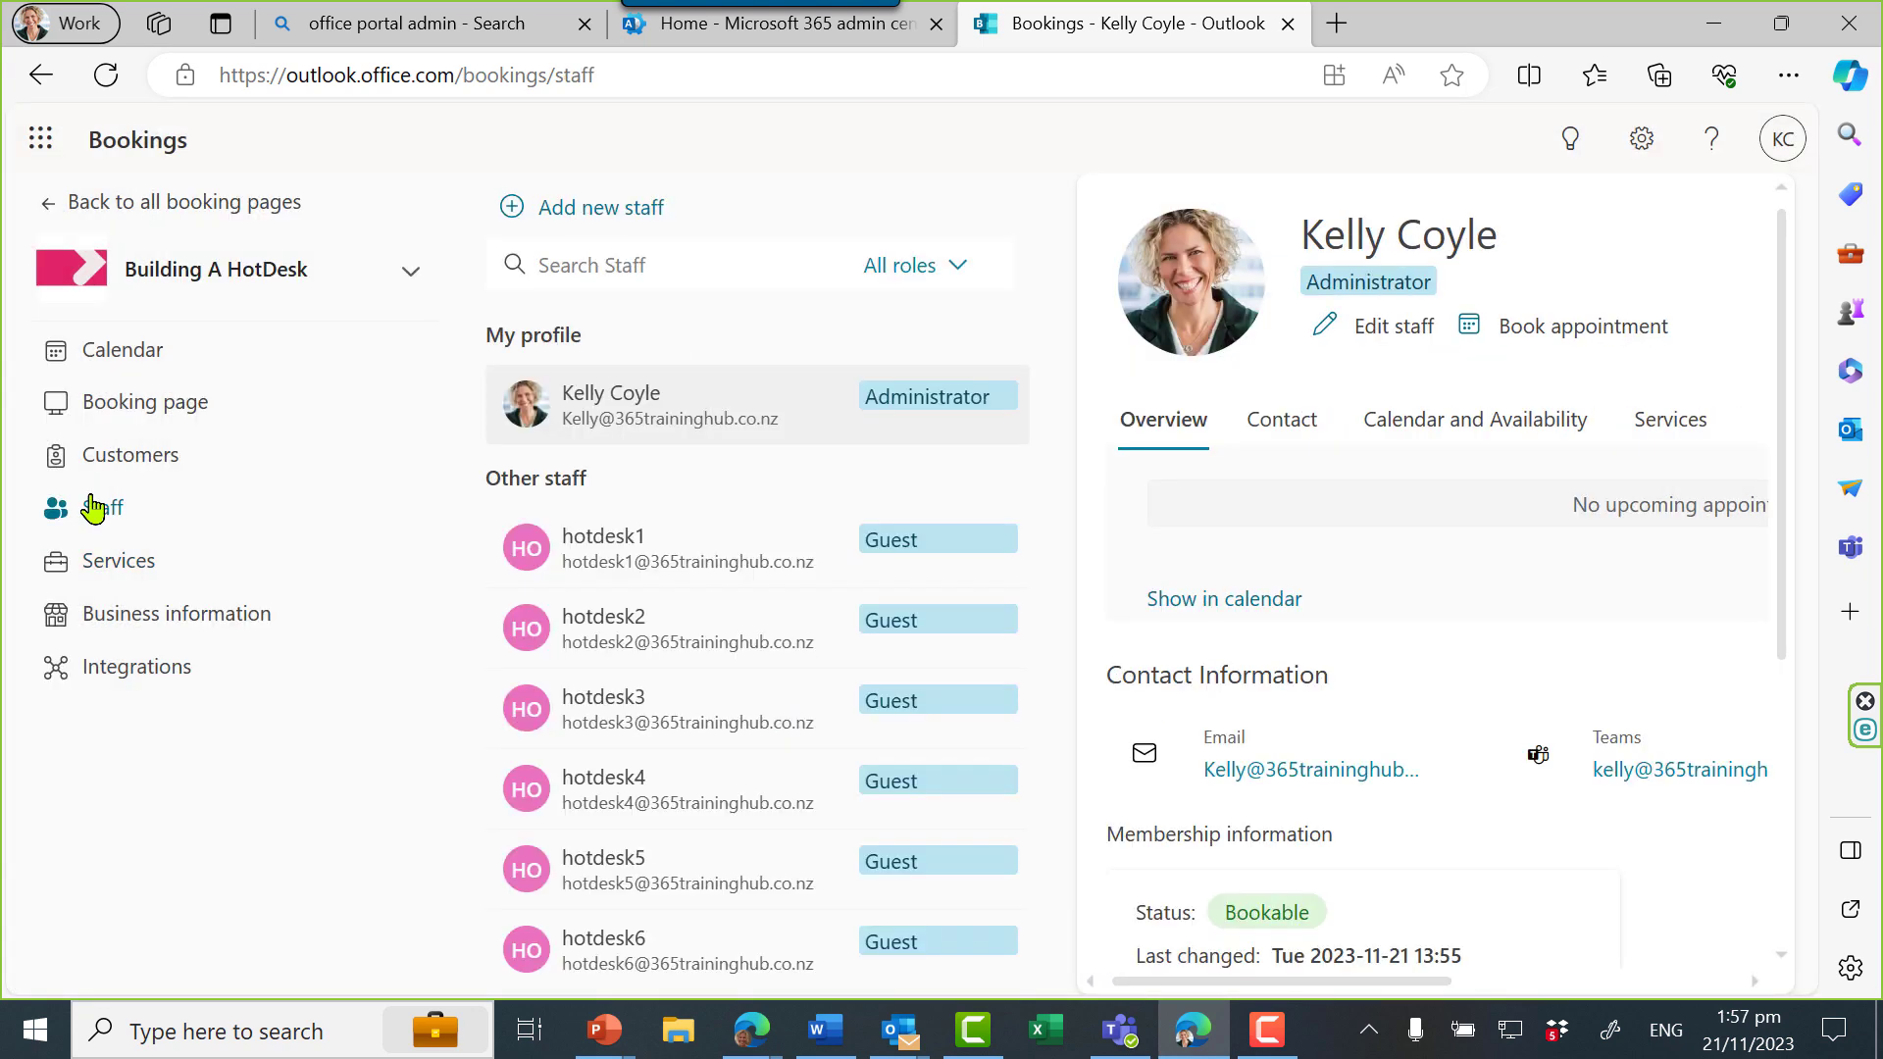
left_click(634, 222)
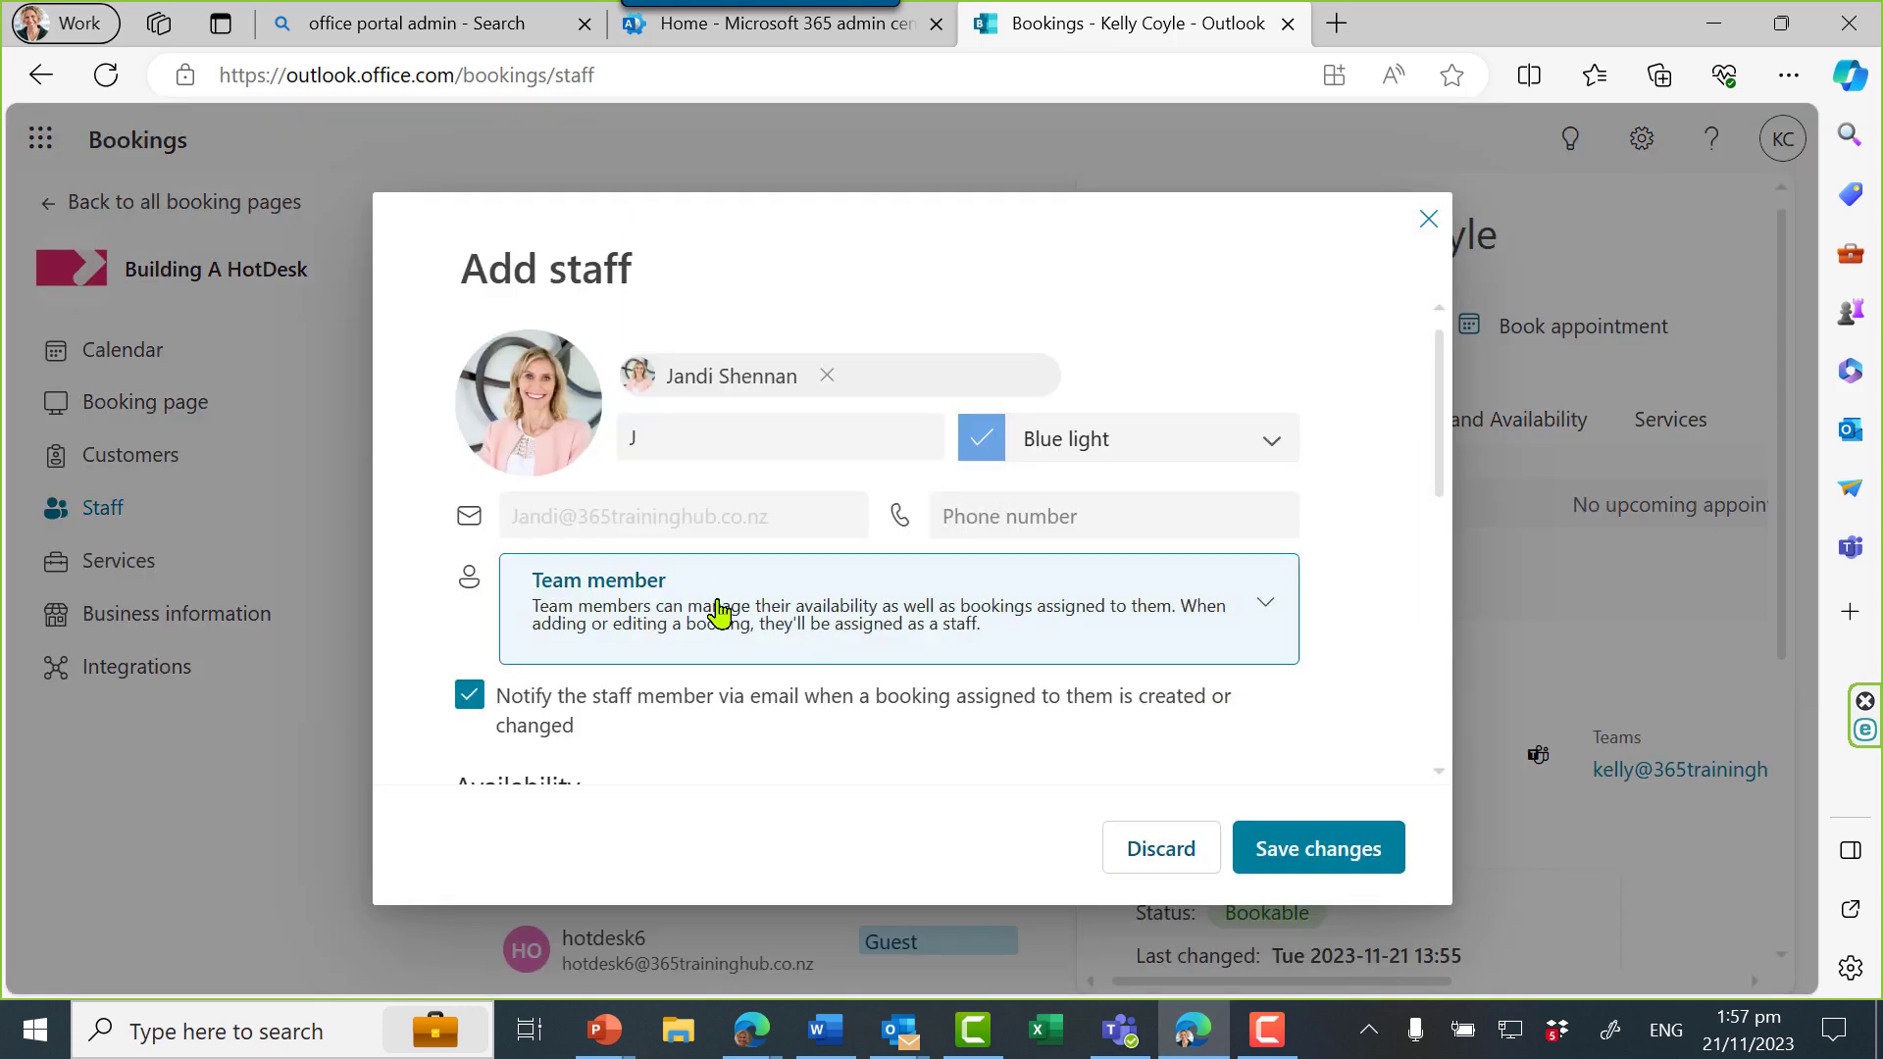
left_click(715, 614)
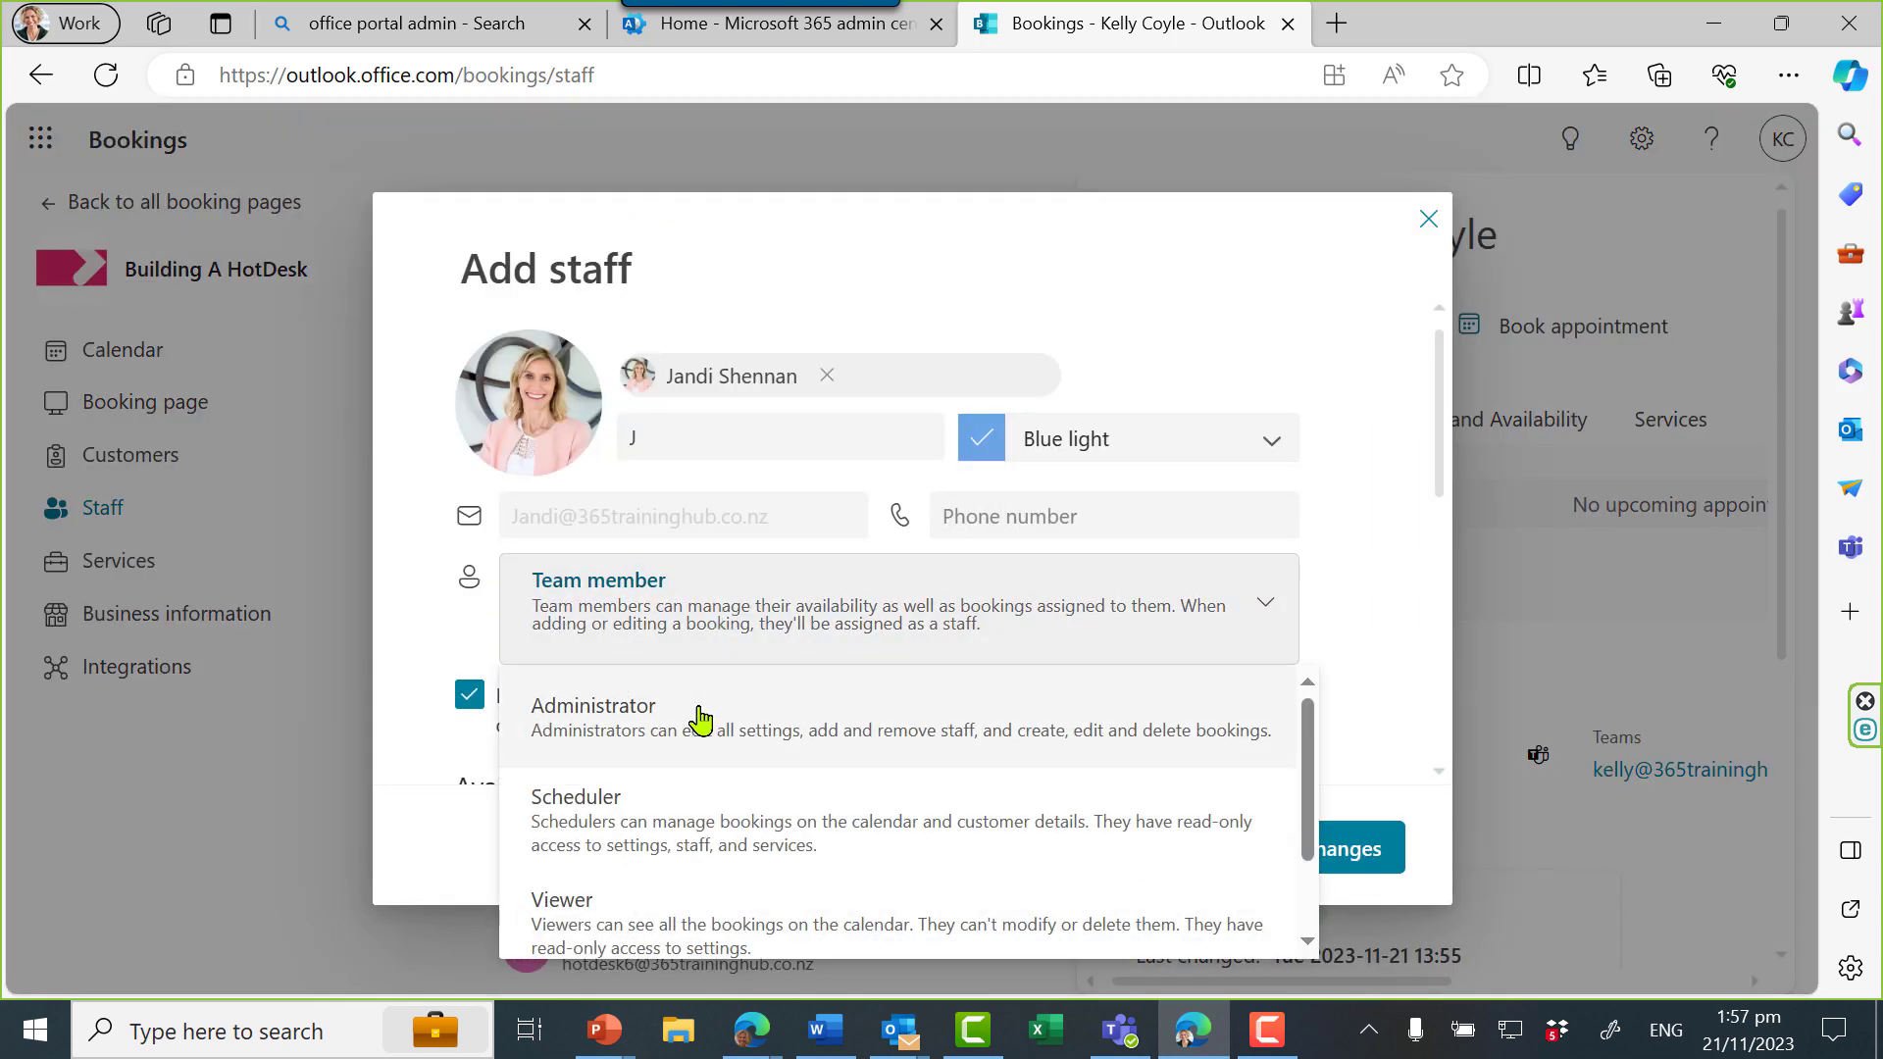
left_click(699, 721)
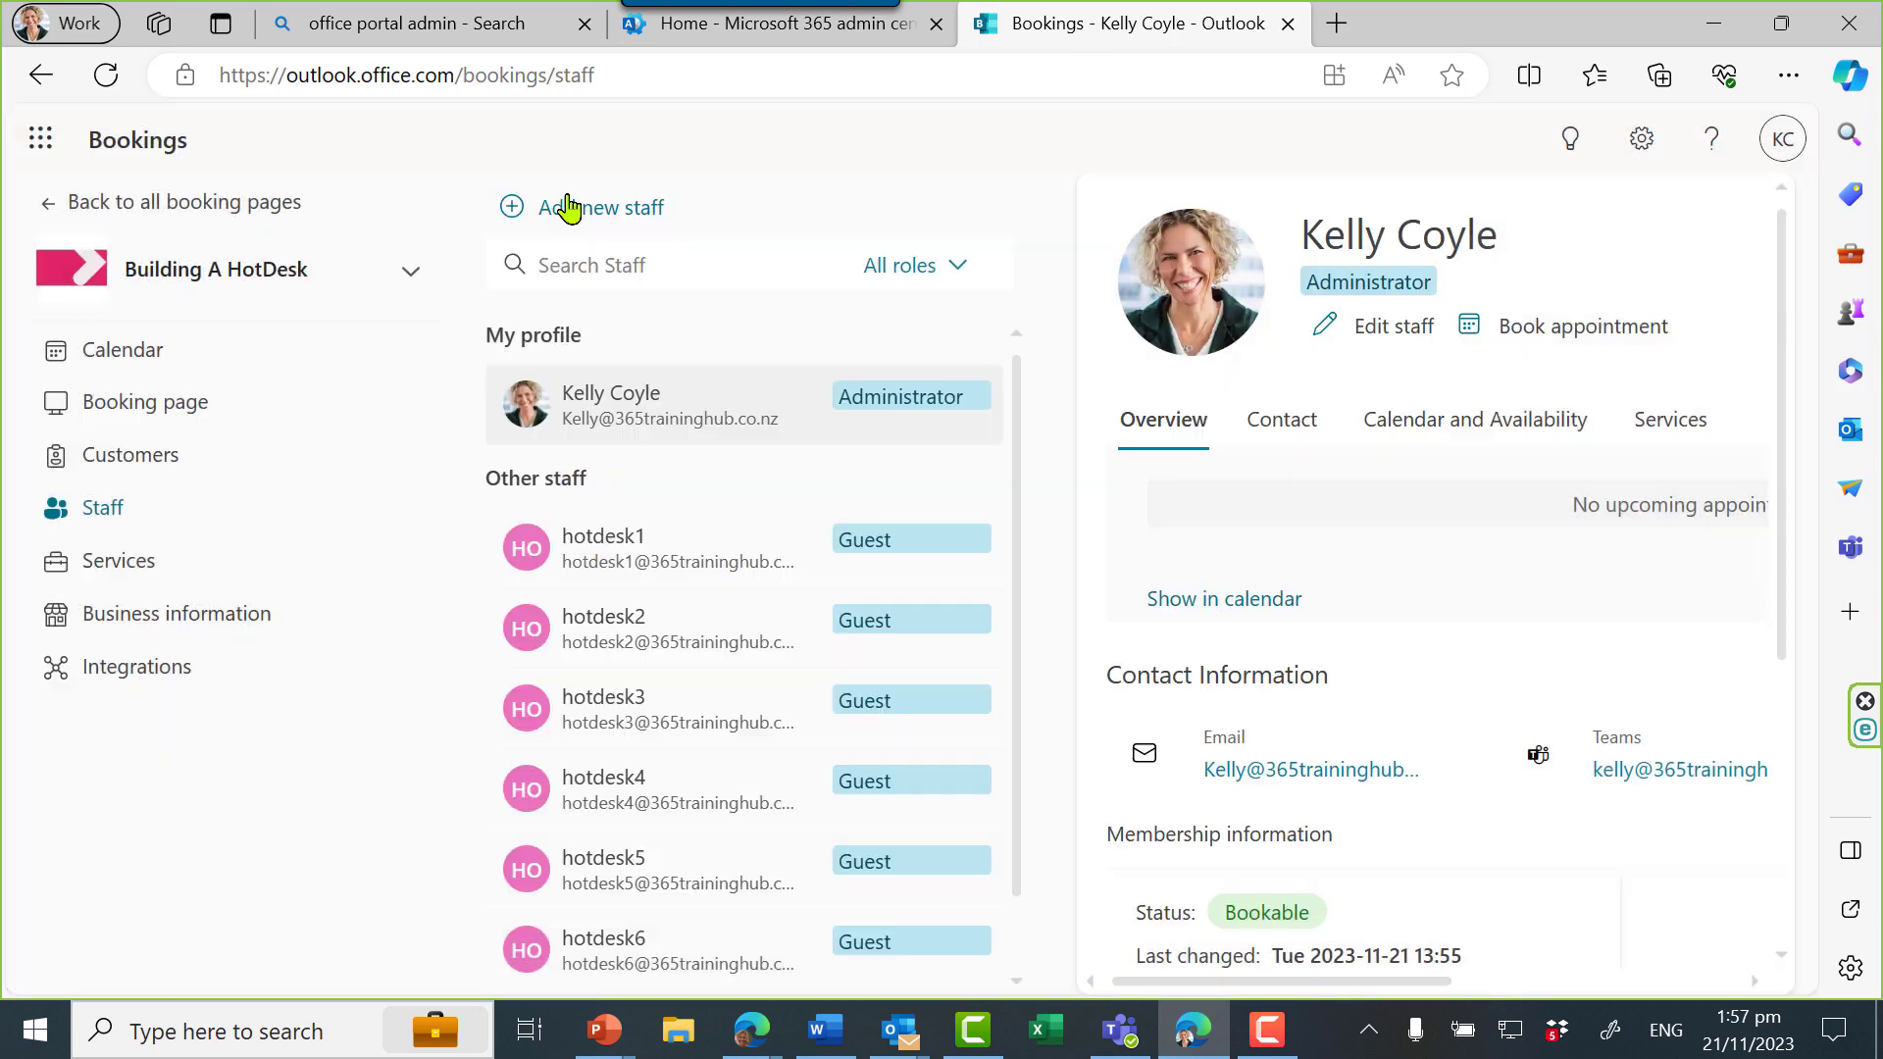
left_click(567, 208)
type("h")
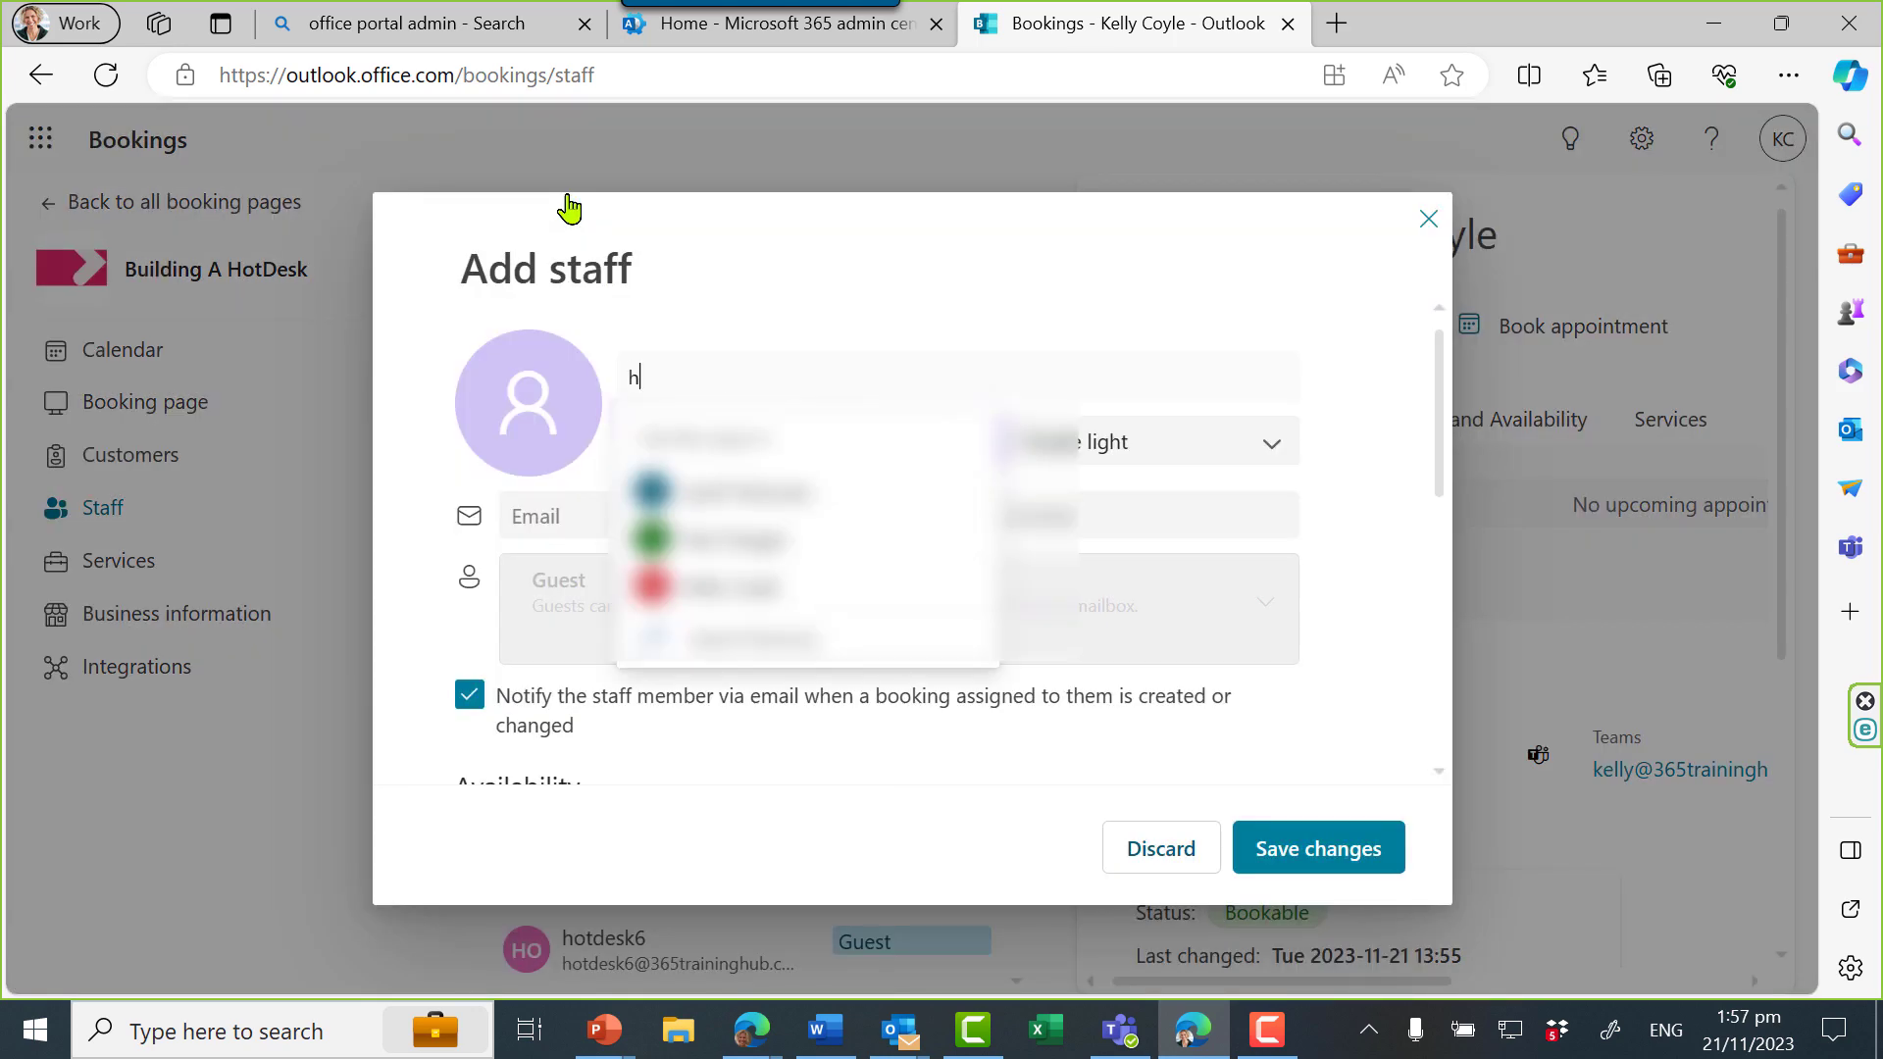
type("otdesk7")
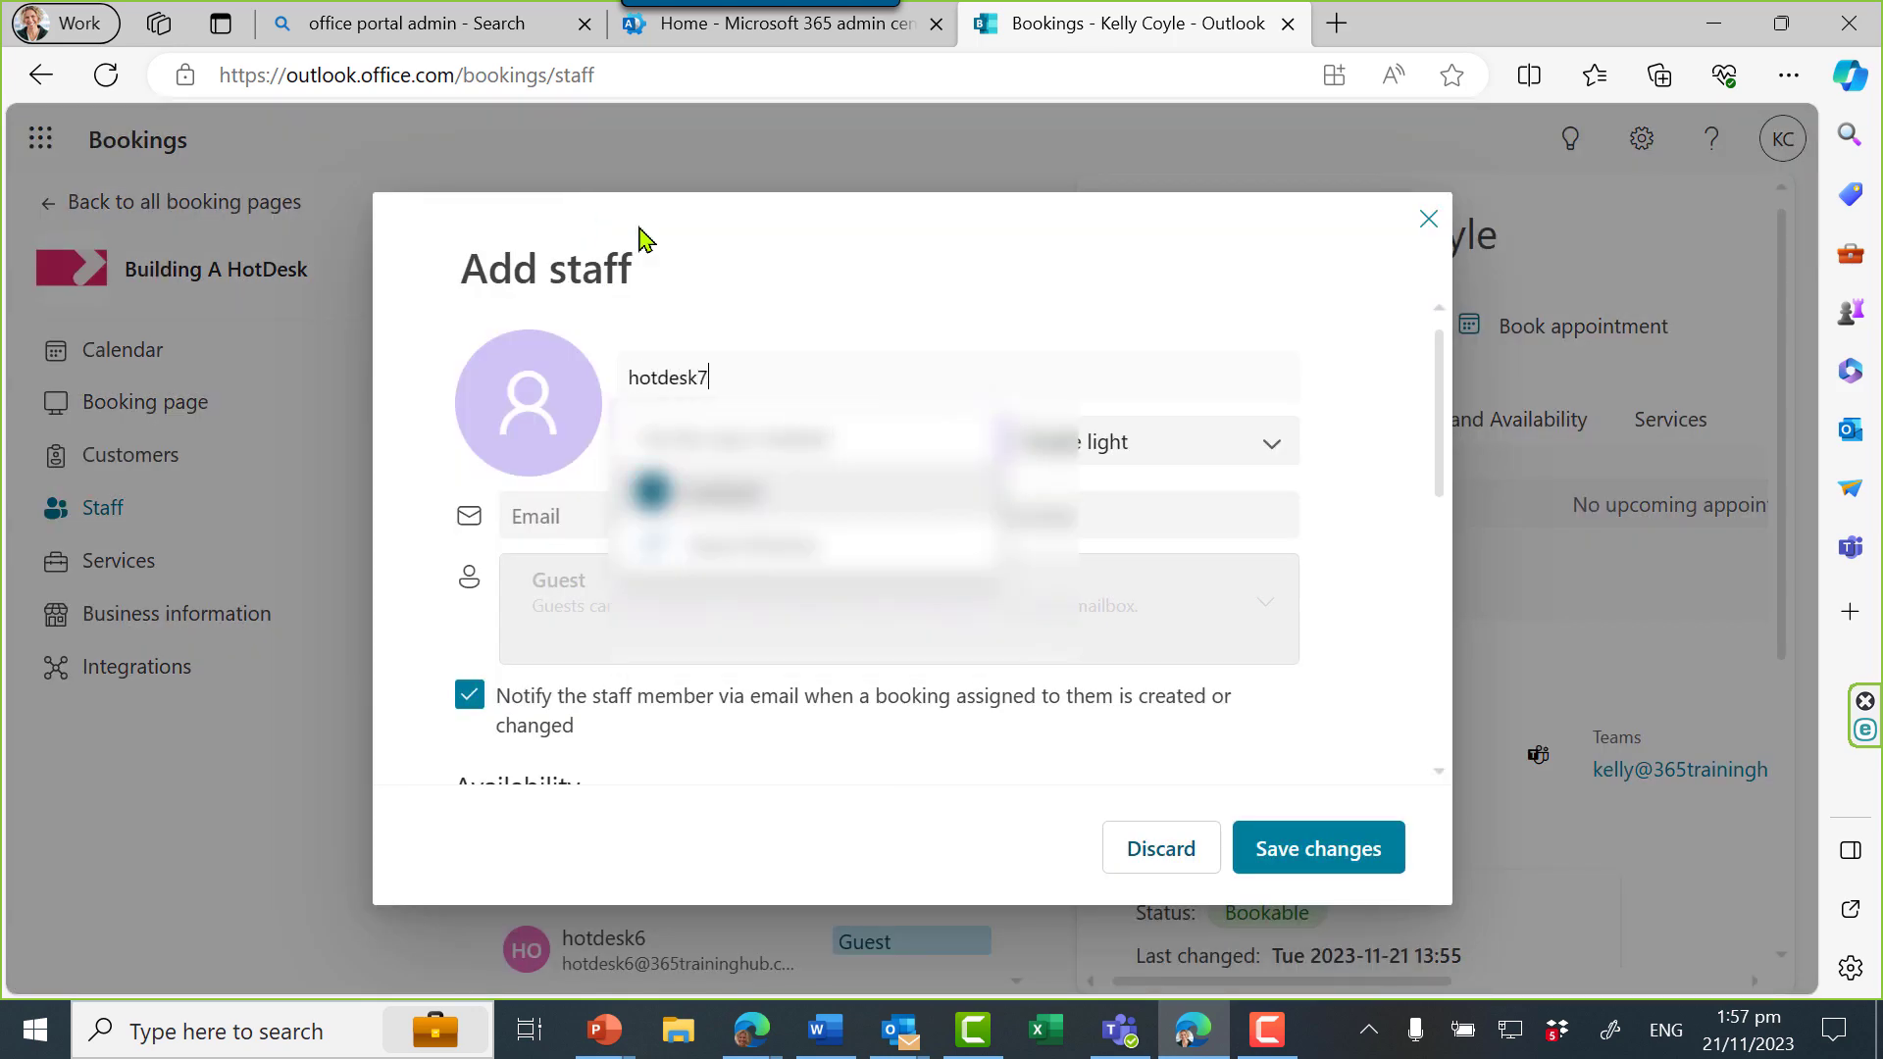
left_click(842, 494)
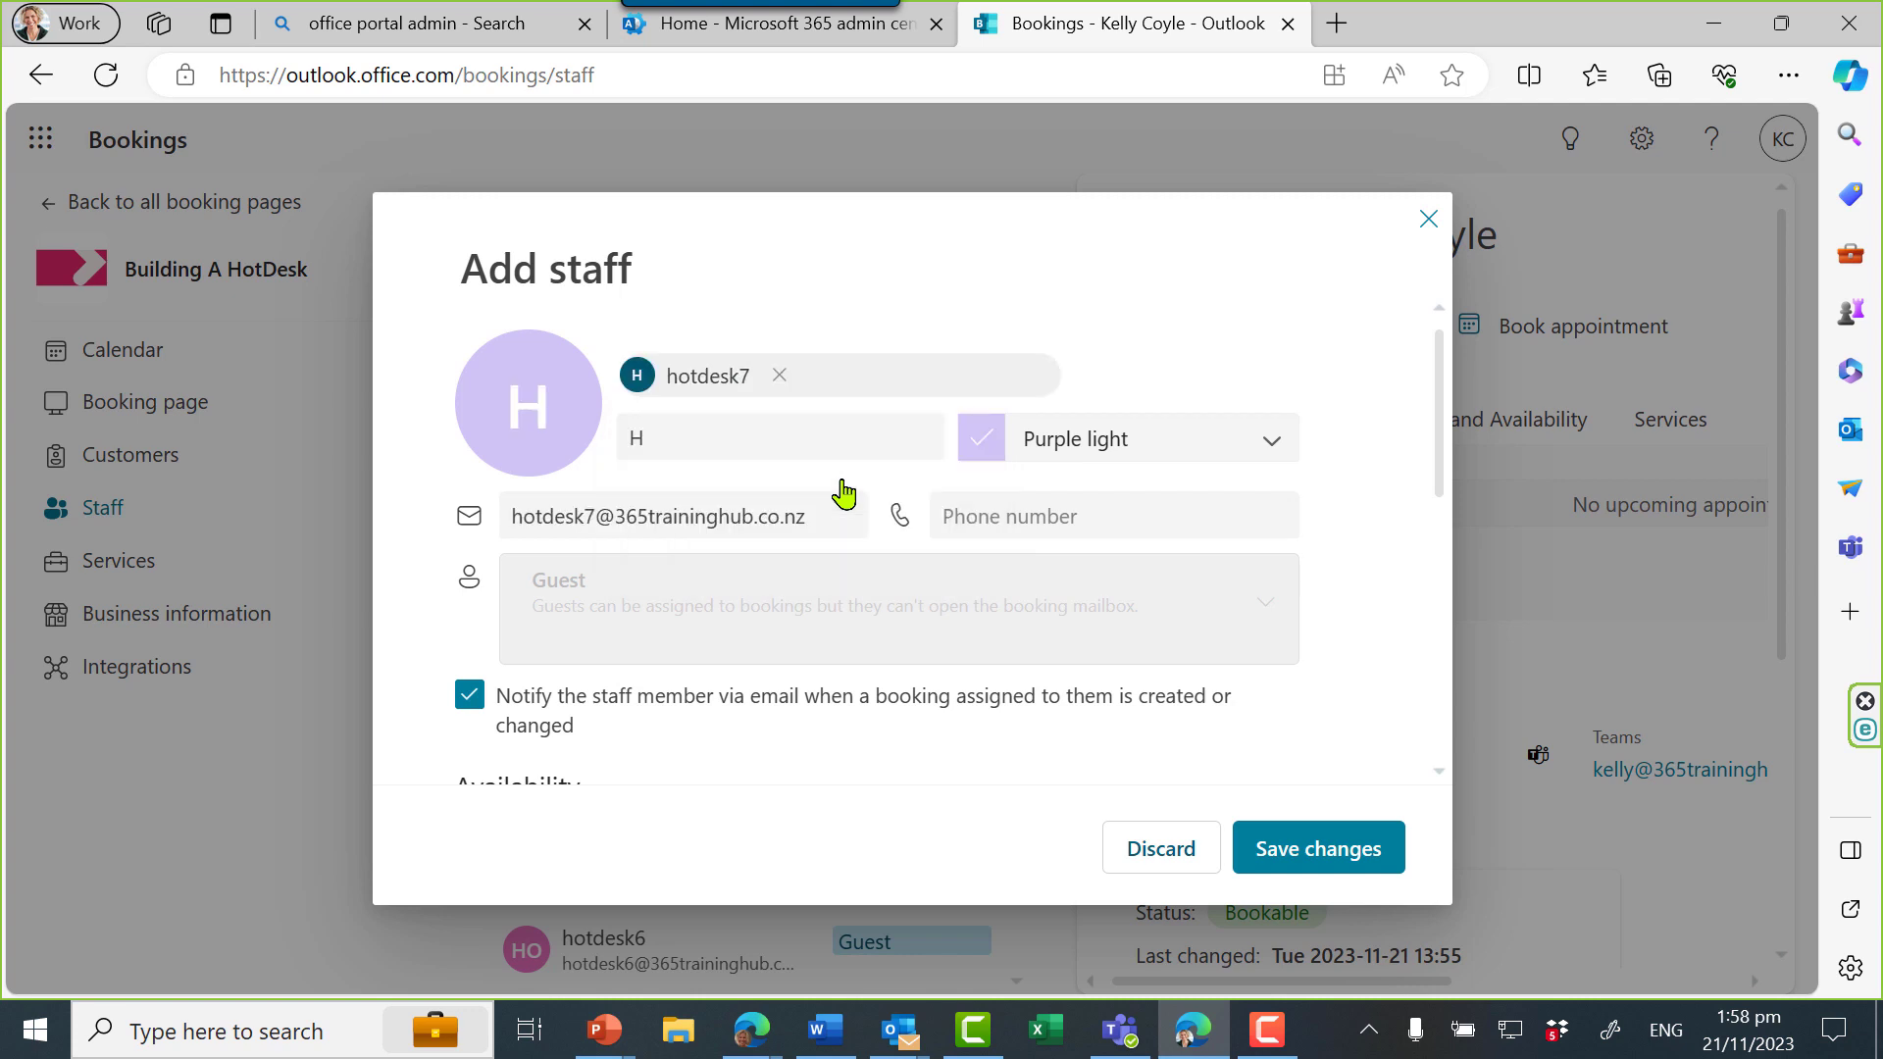
left_click(1307, 845)
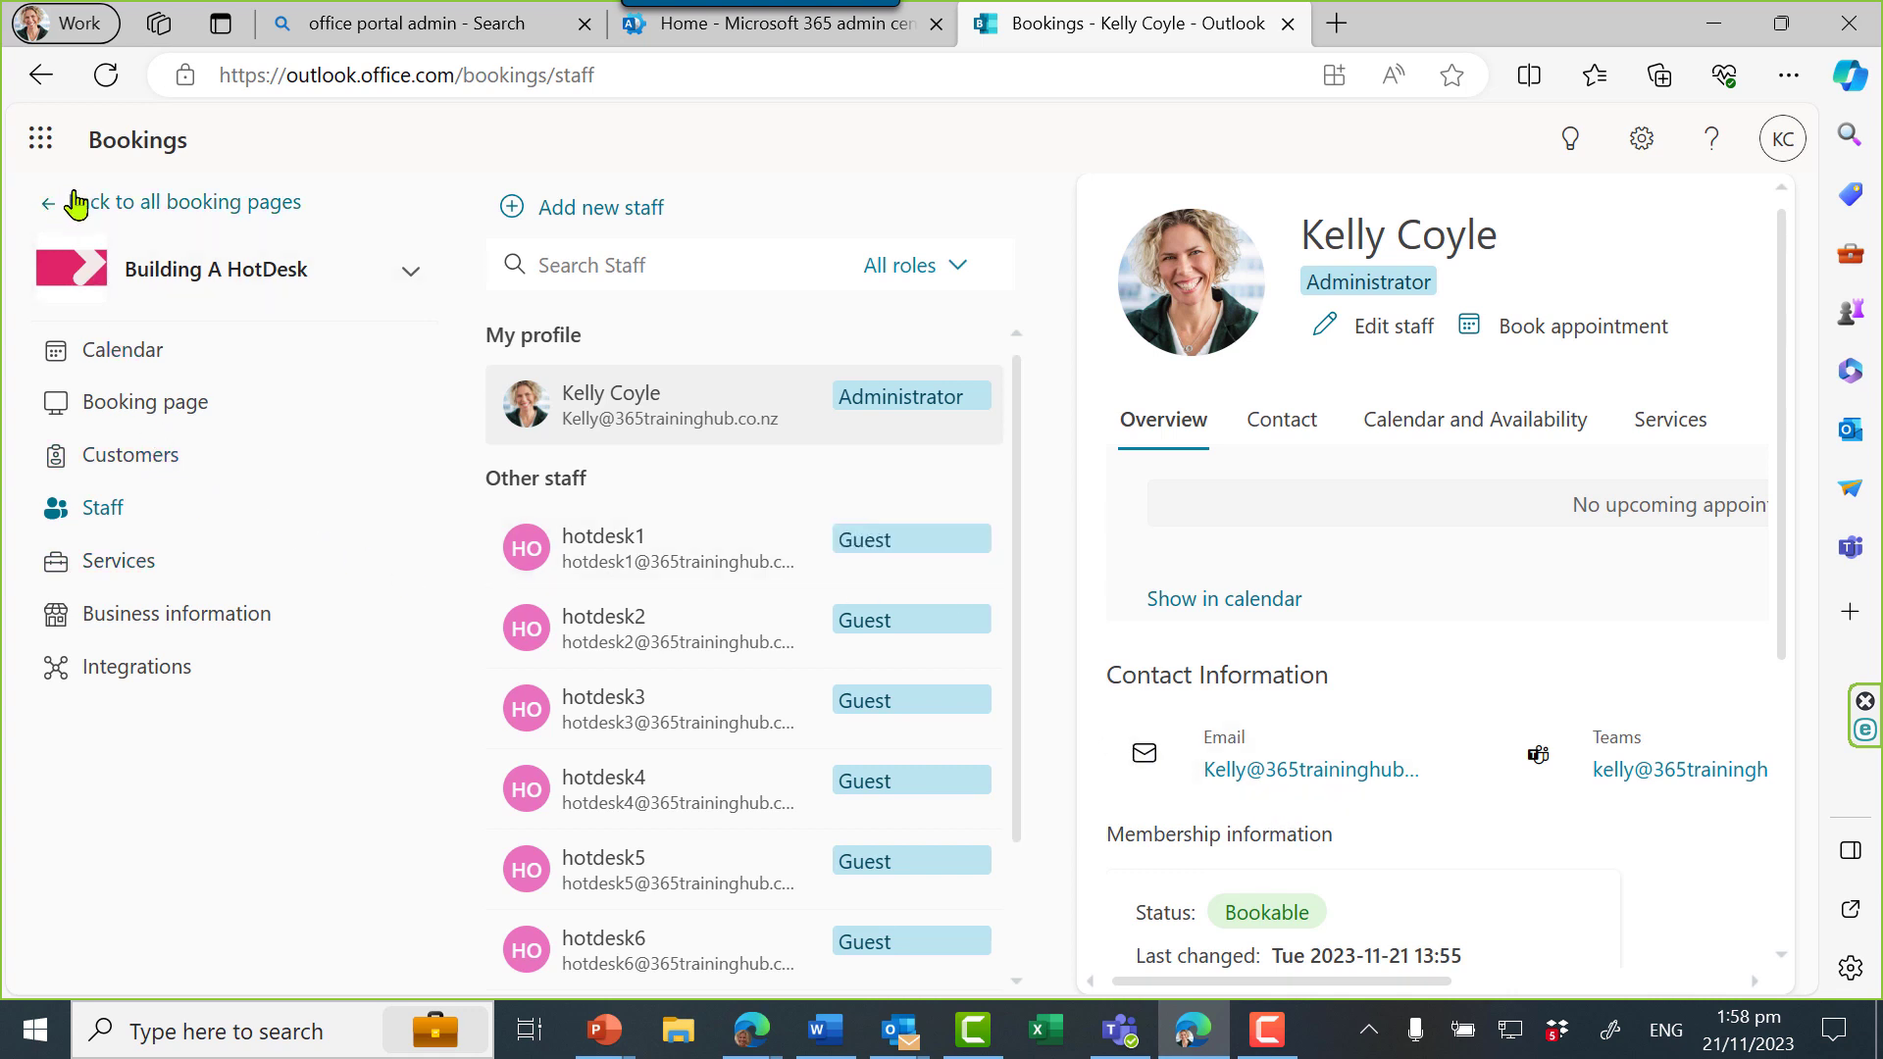
left_click(118, 560)
Open the Bookings app from Teams' more-apps list and keep it pinned in the rail
left_click(130, 510)
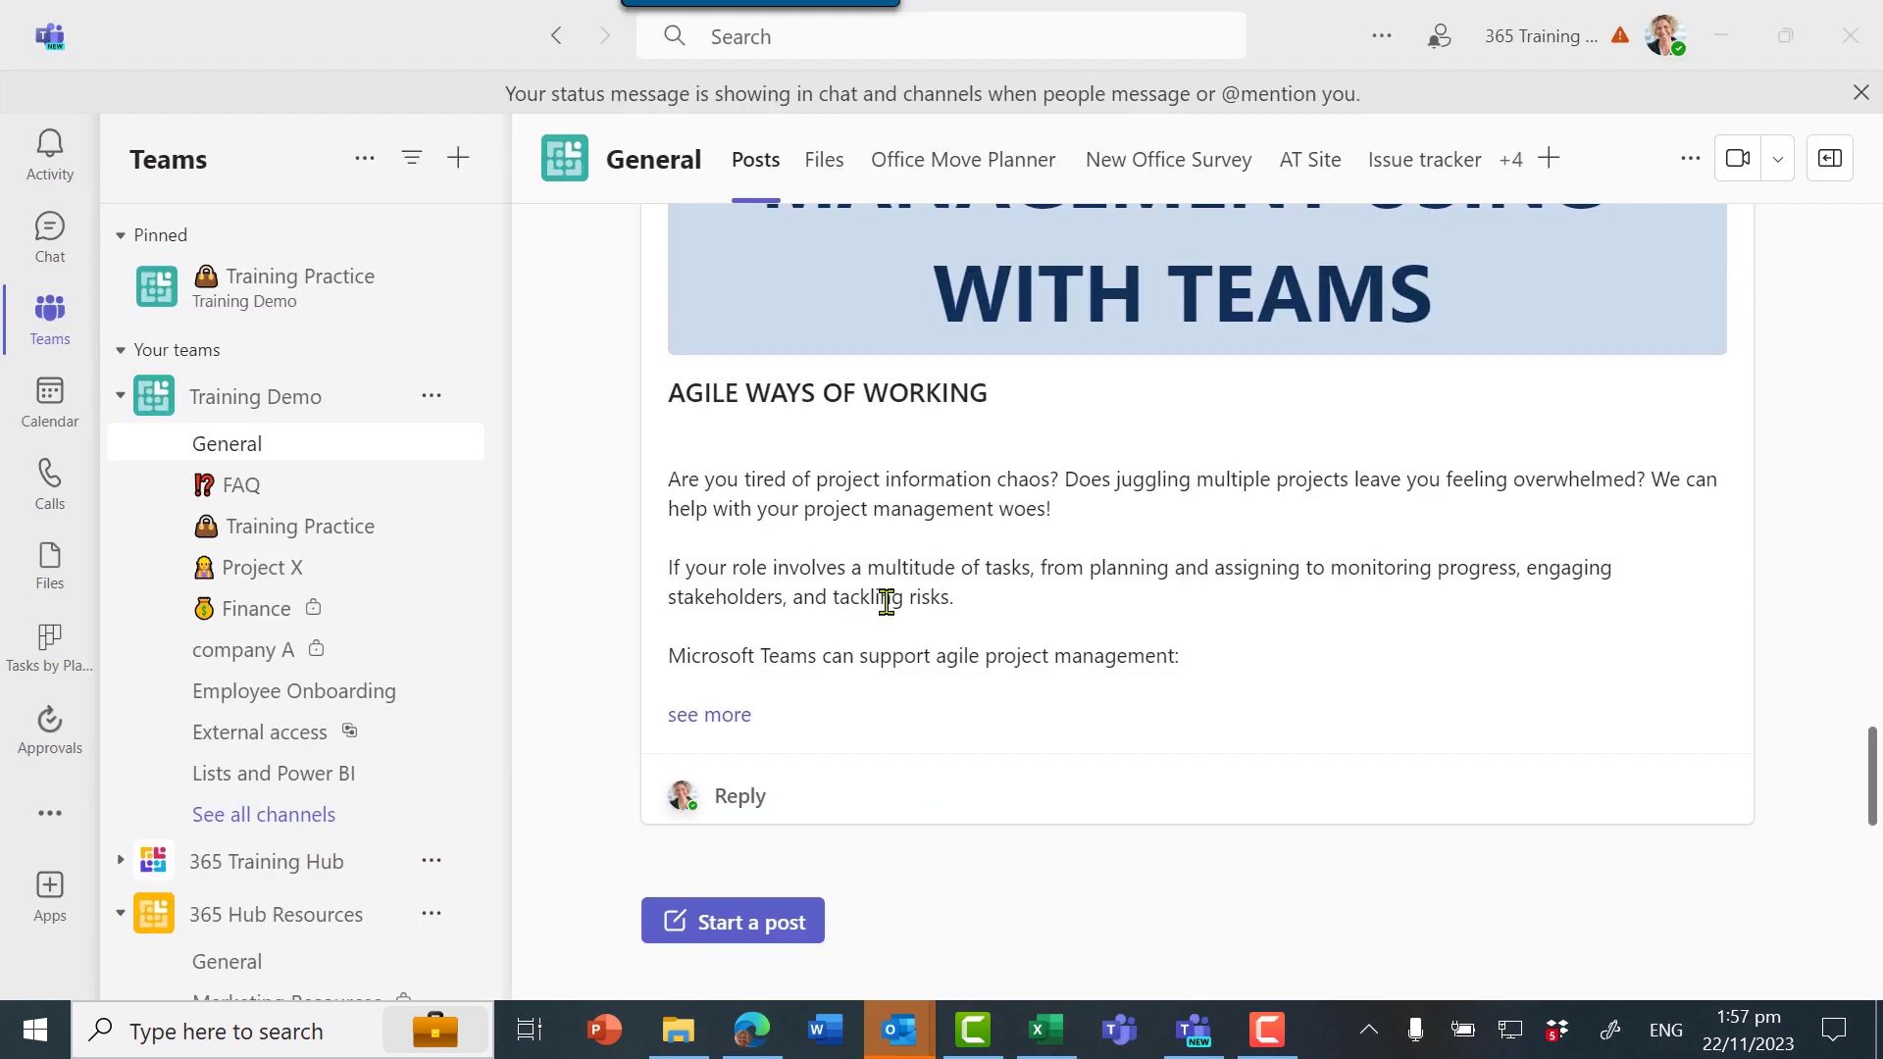
left_click(39, 810)
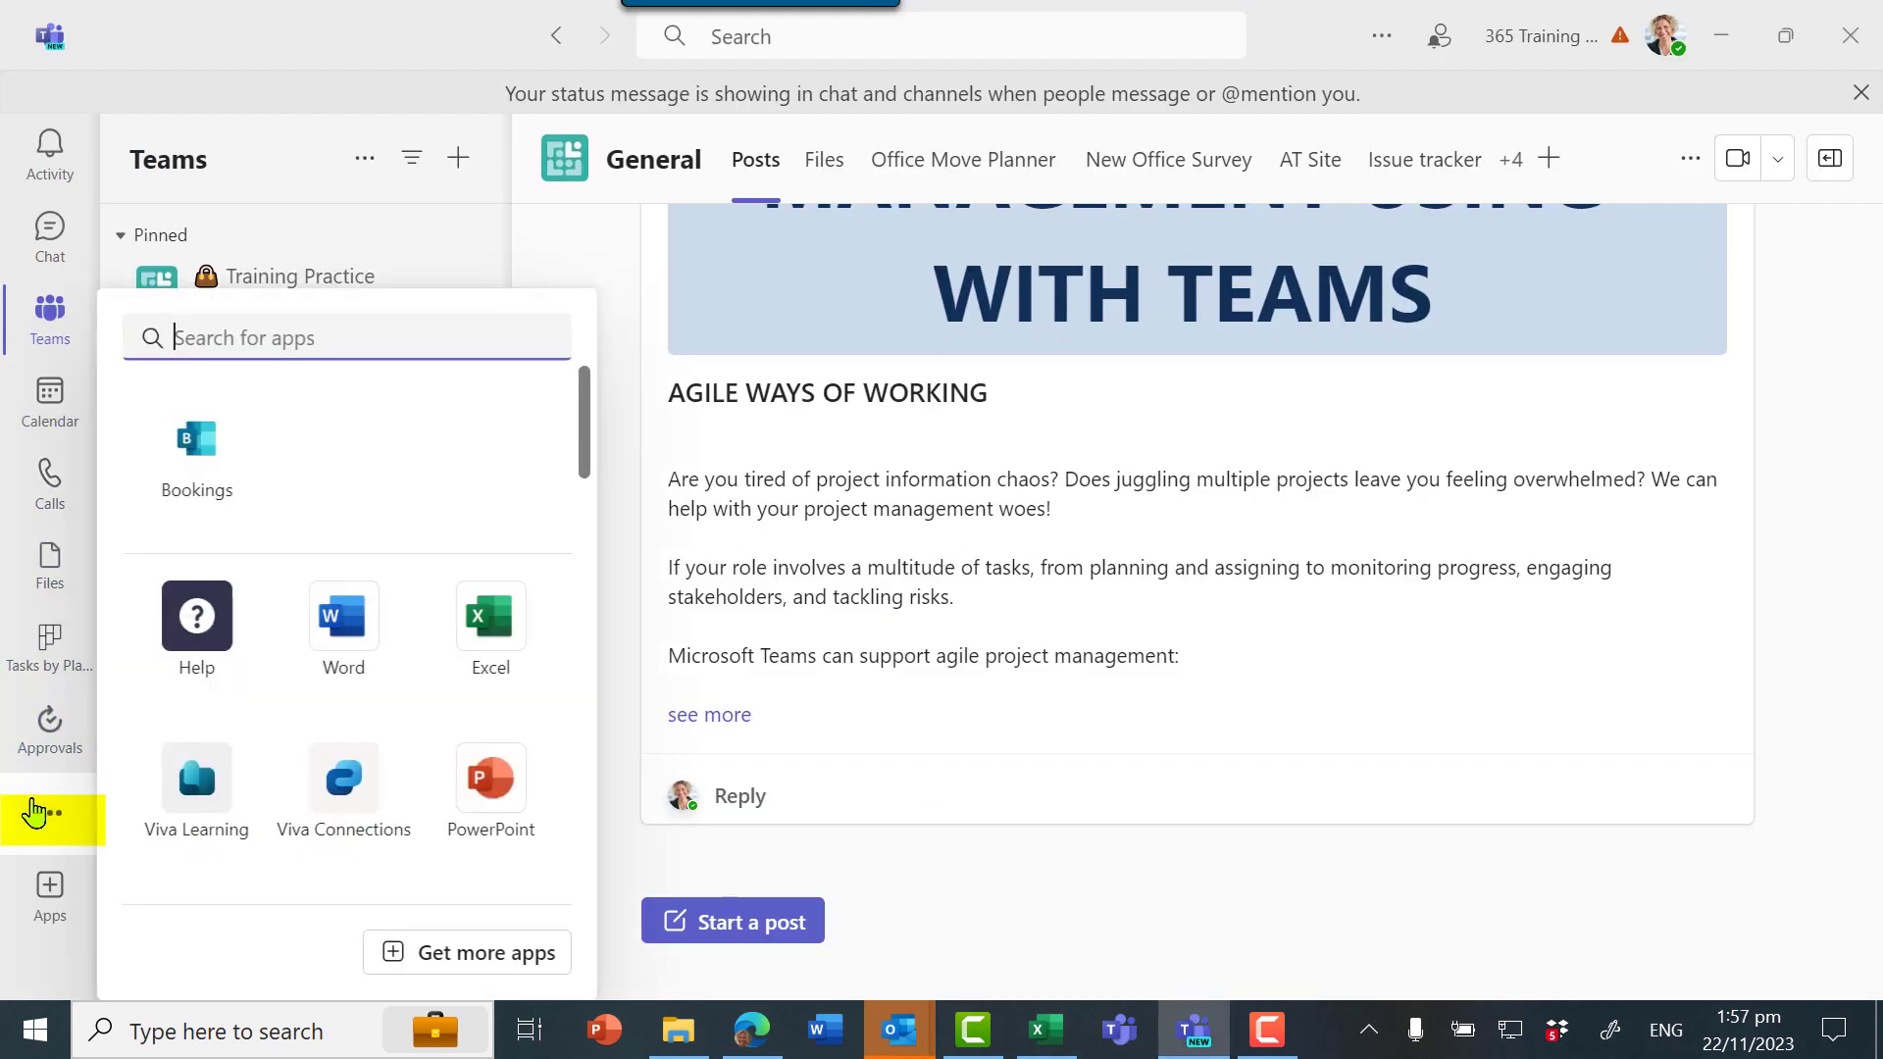
left_click(178, 463)
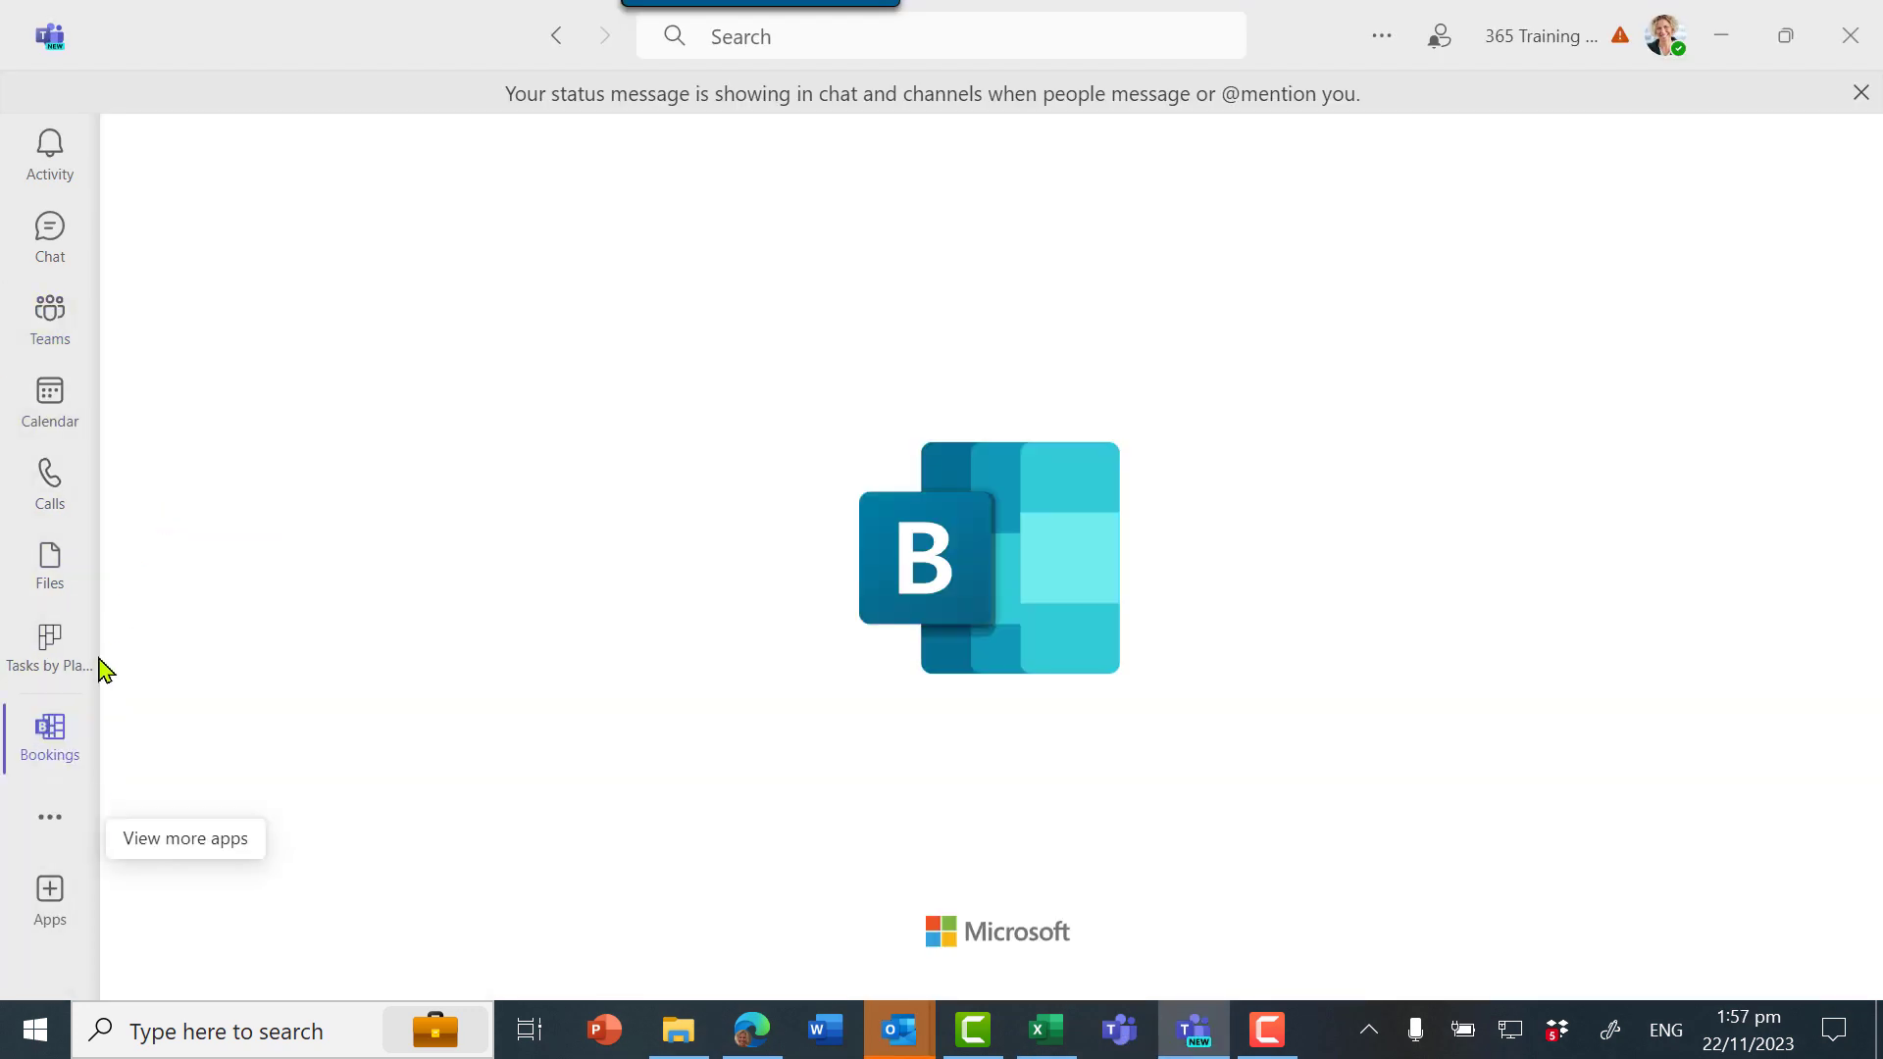
right_click(78, 751)
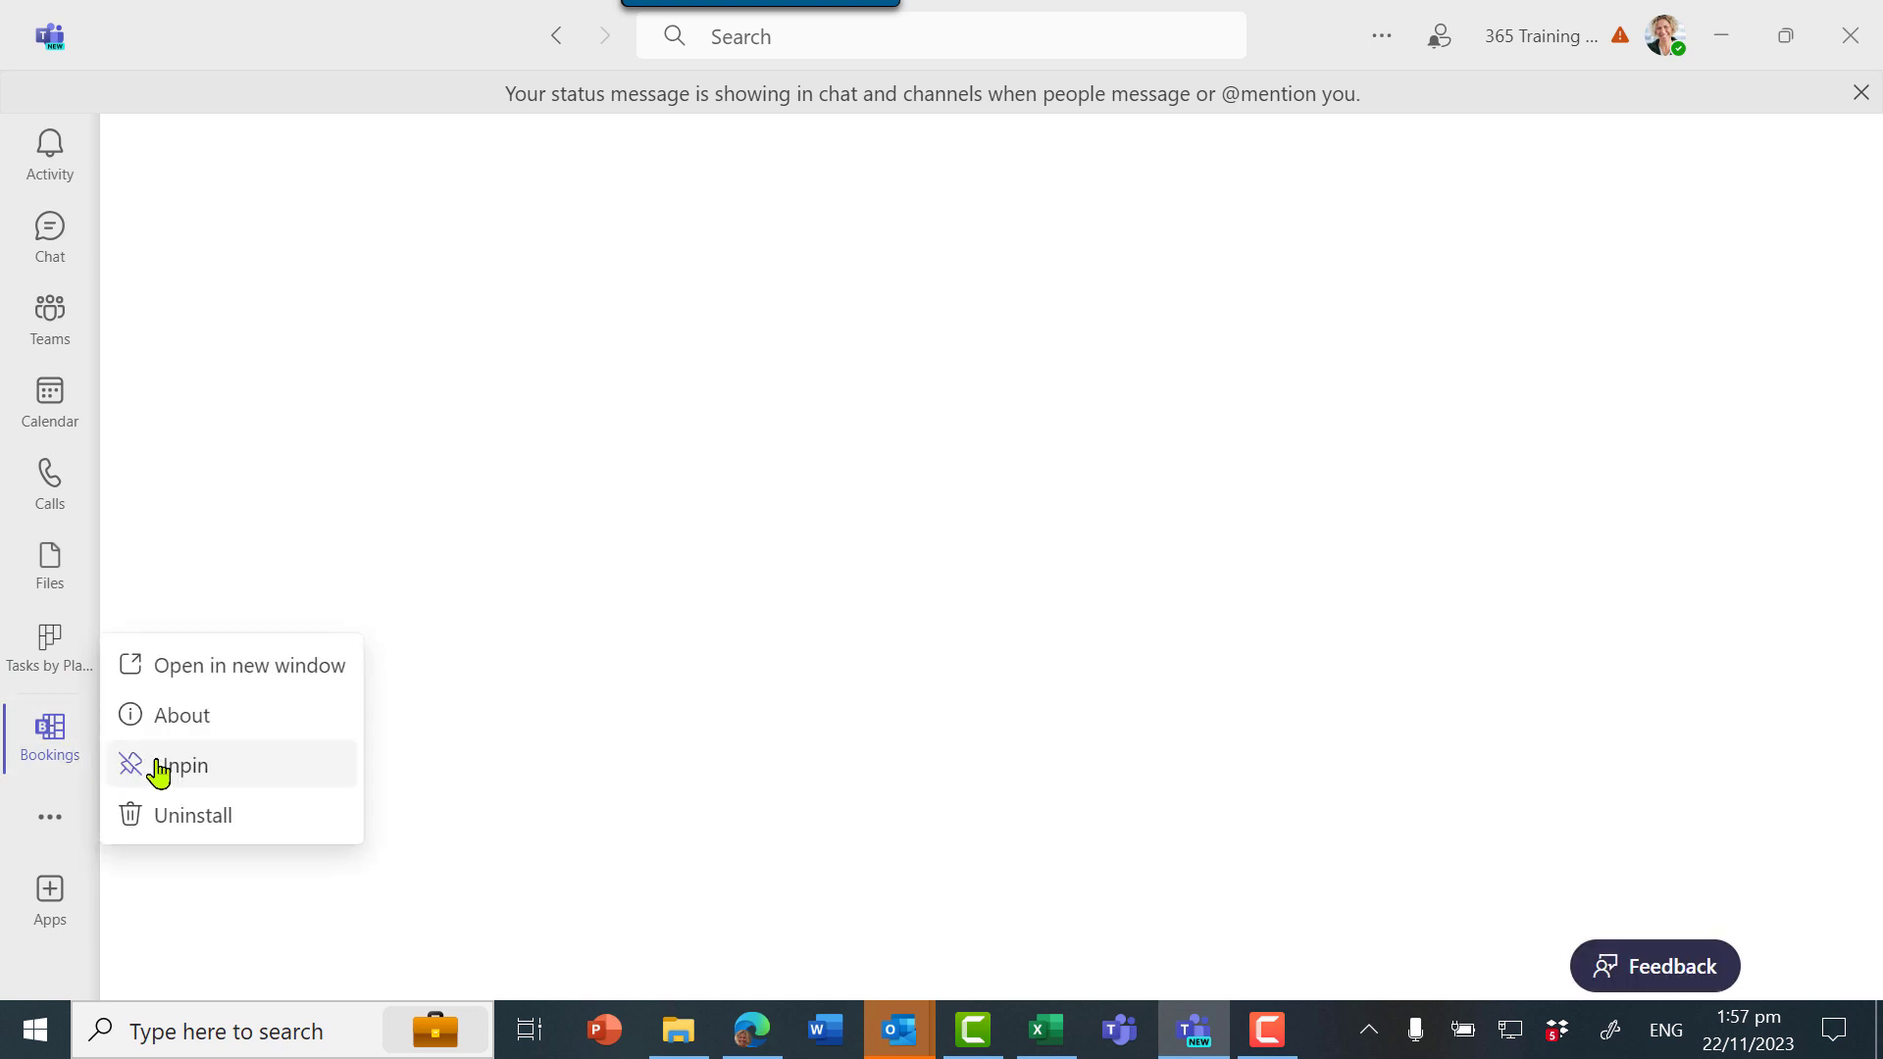
left_click(592, 589)
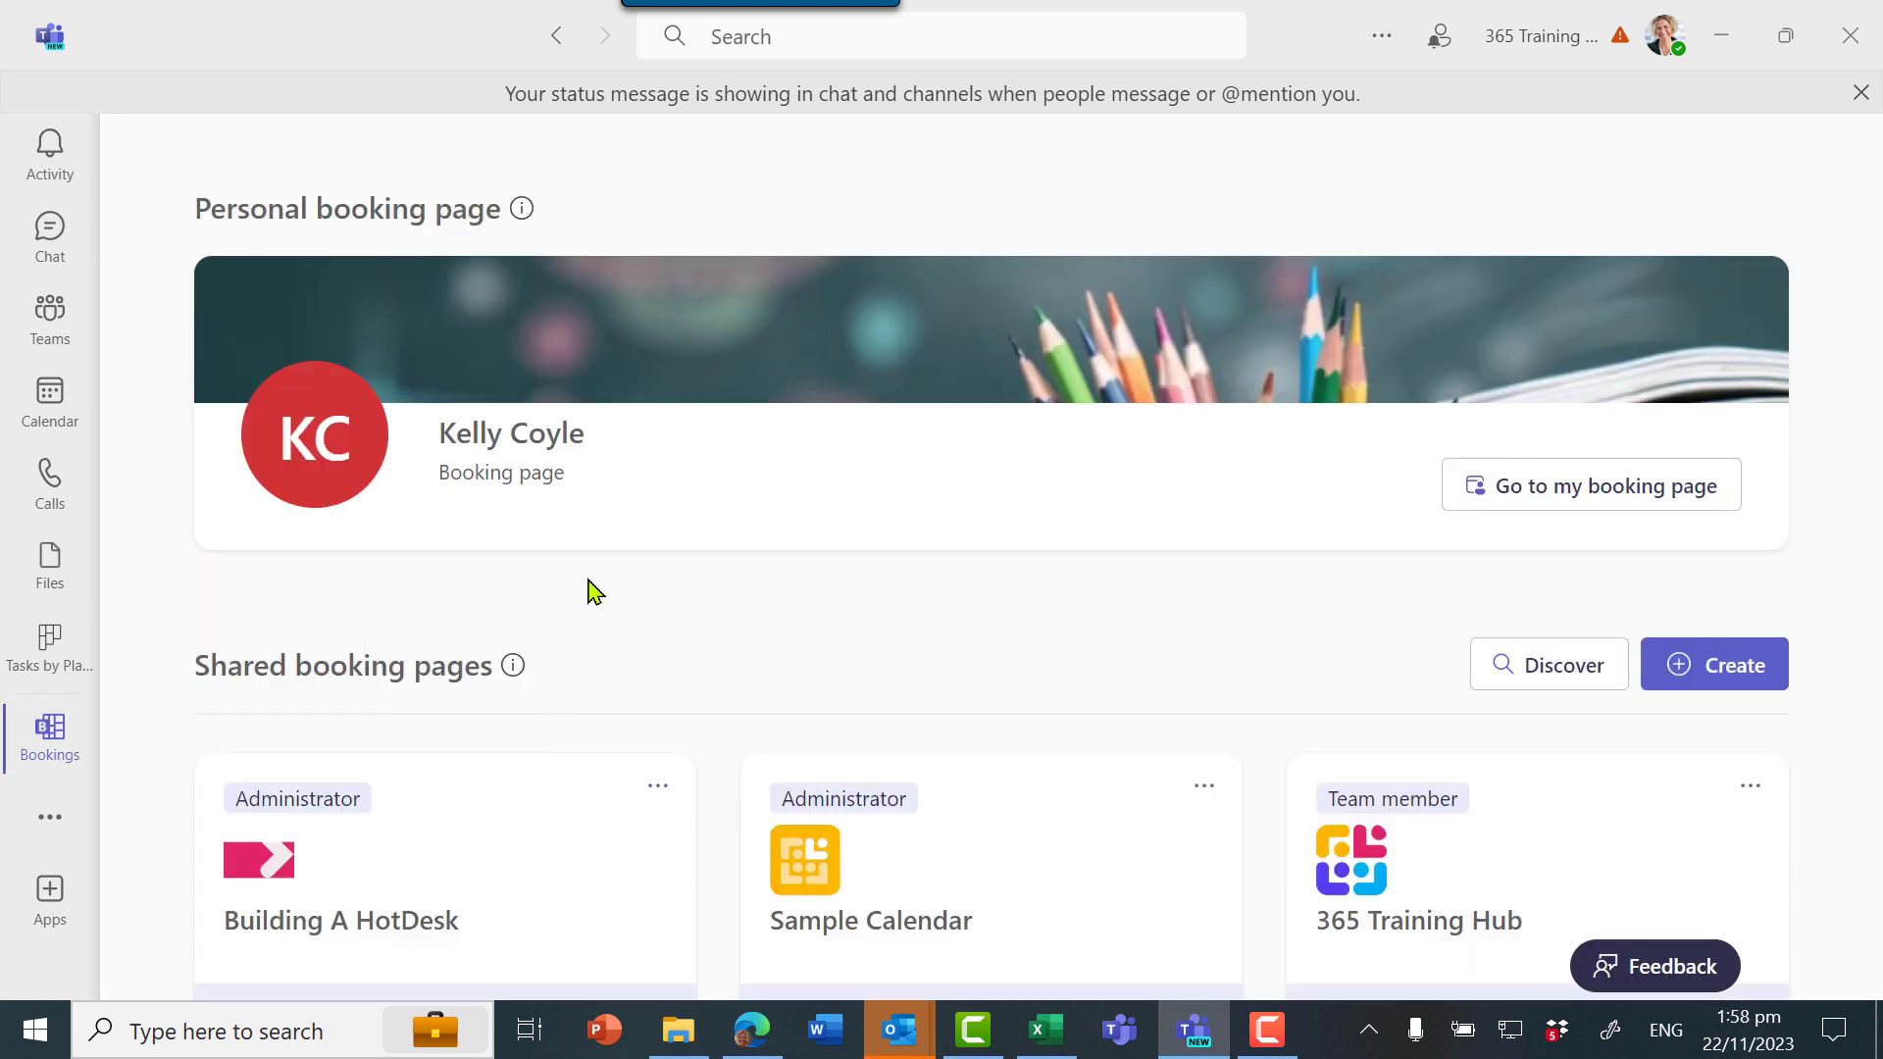
Open the Building A HotDesk booking calendar in Teams
scroll(592, 589, "down", 1)
scroll(592, 588, "down", 1)
left_click(271, 589)
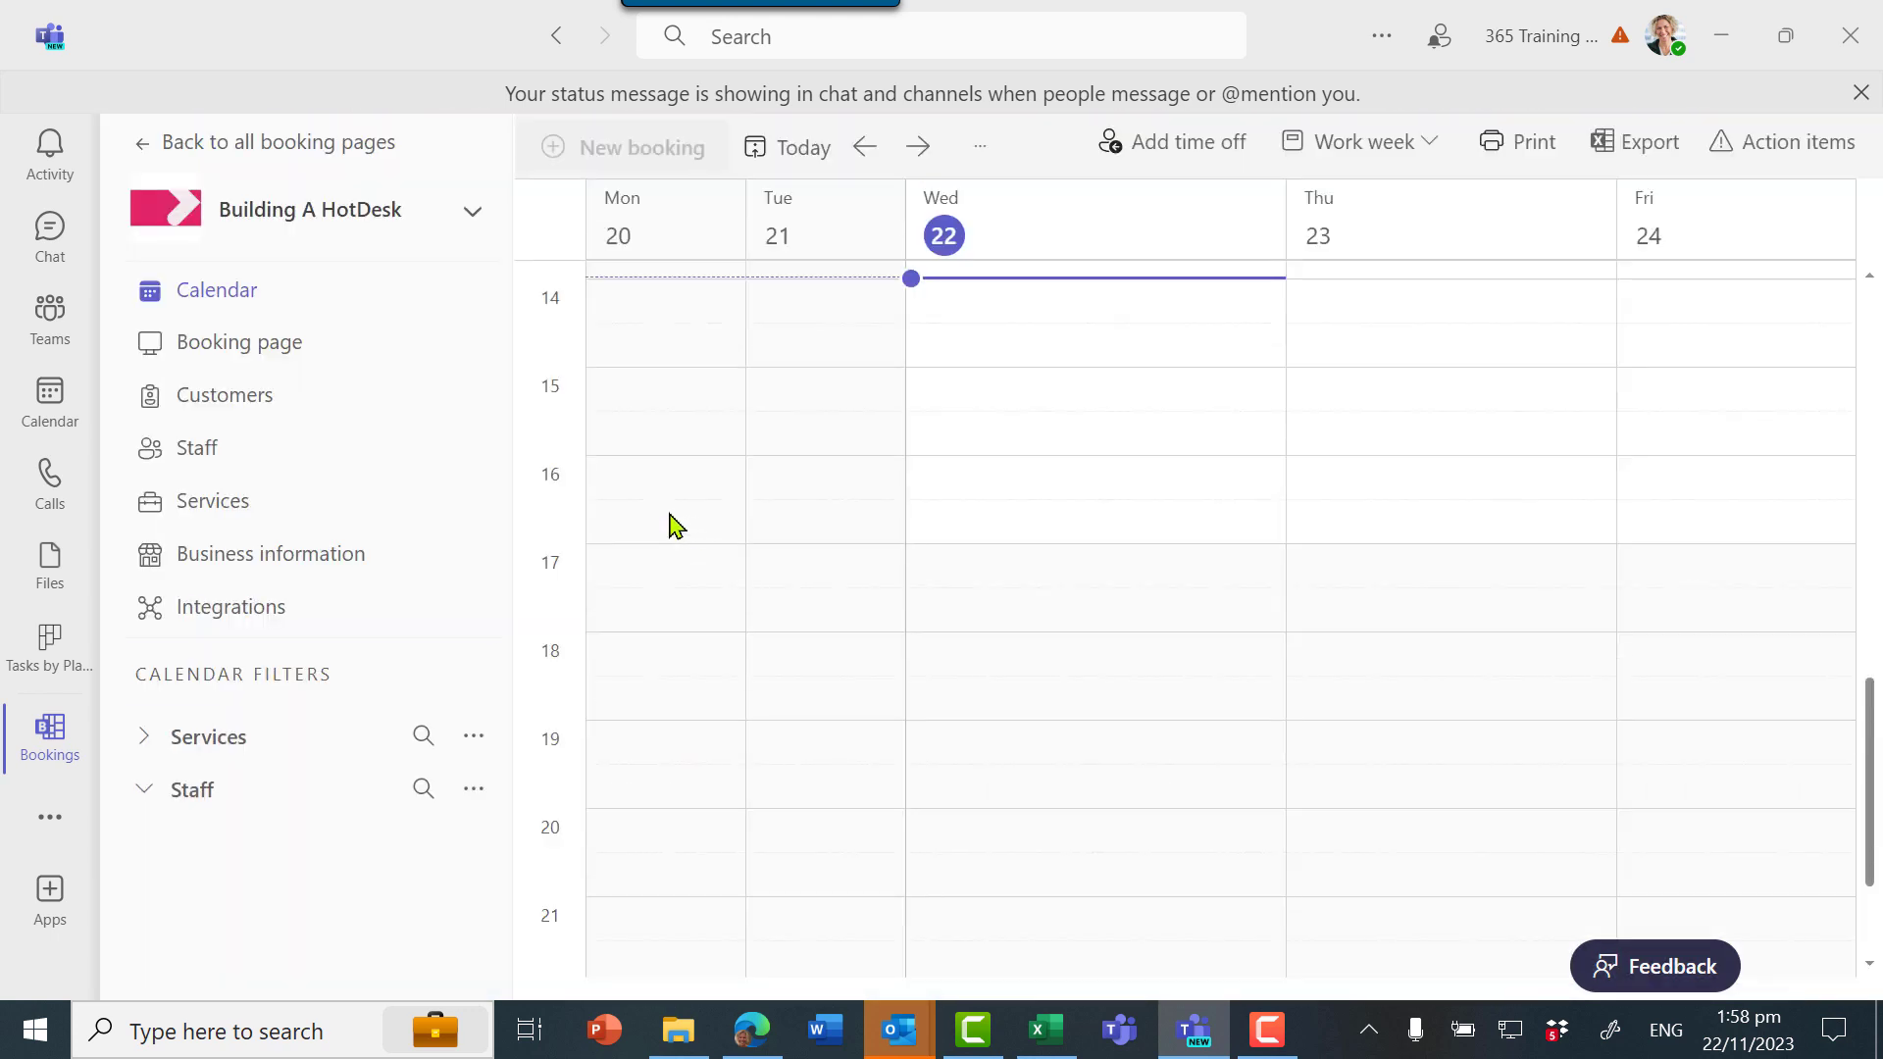
Exclude 'No staff assigned' from the Staff filter and advance the calendar to the week of 27 November
left_click_drag(517, 579, 509, 792)
left_click(144, 544)
scroll(684, 606, "up", 3)
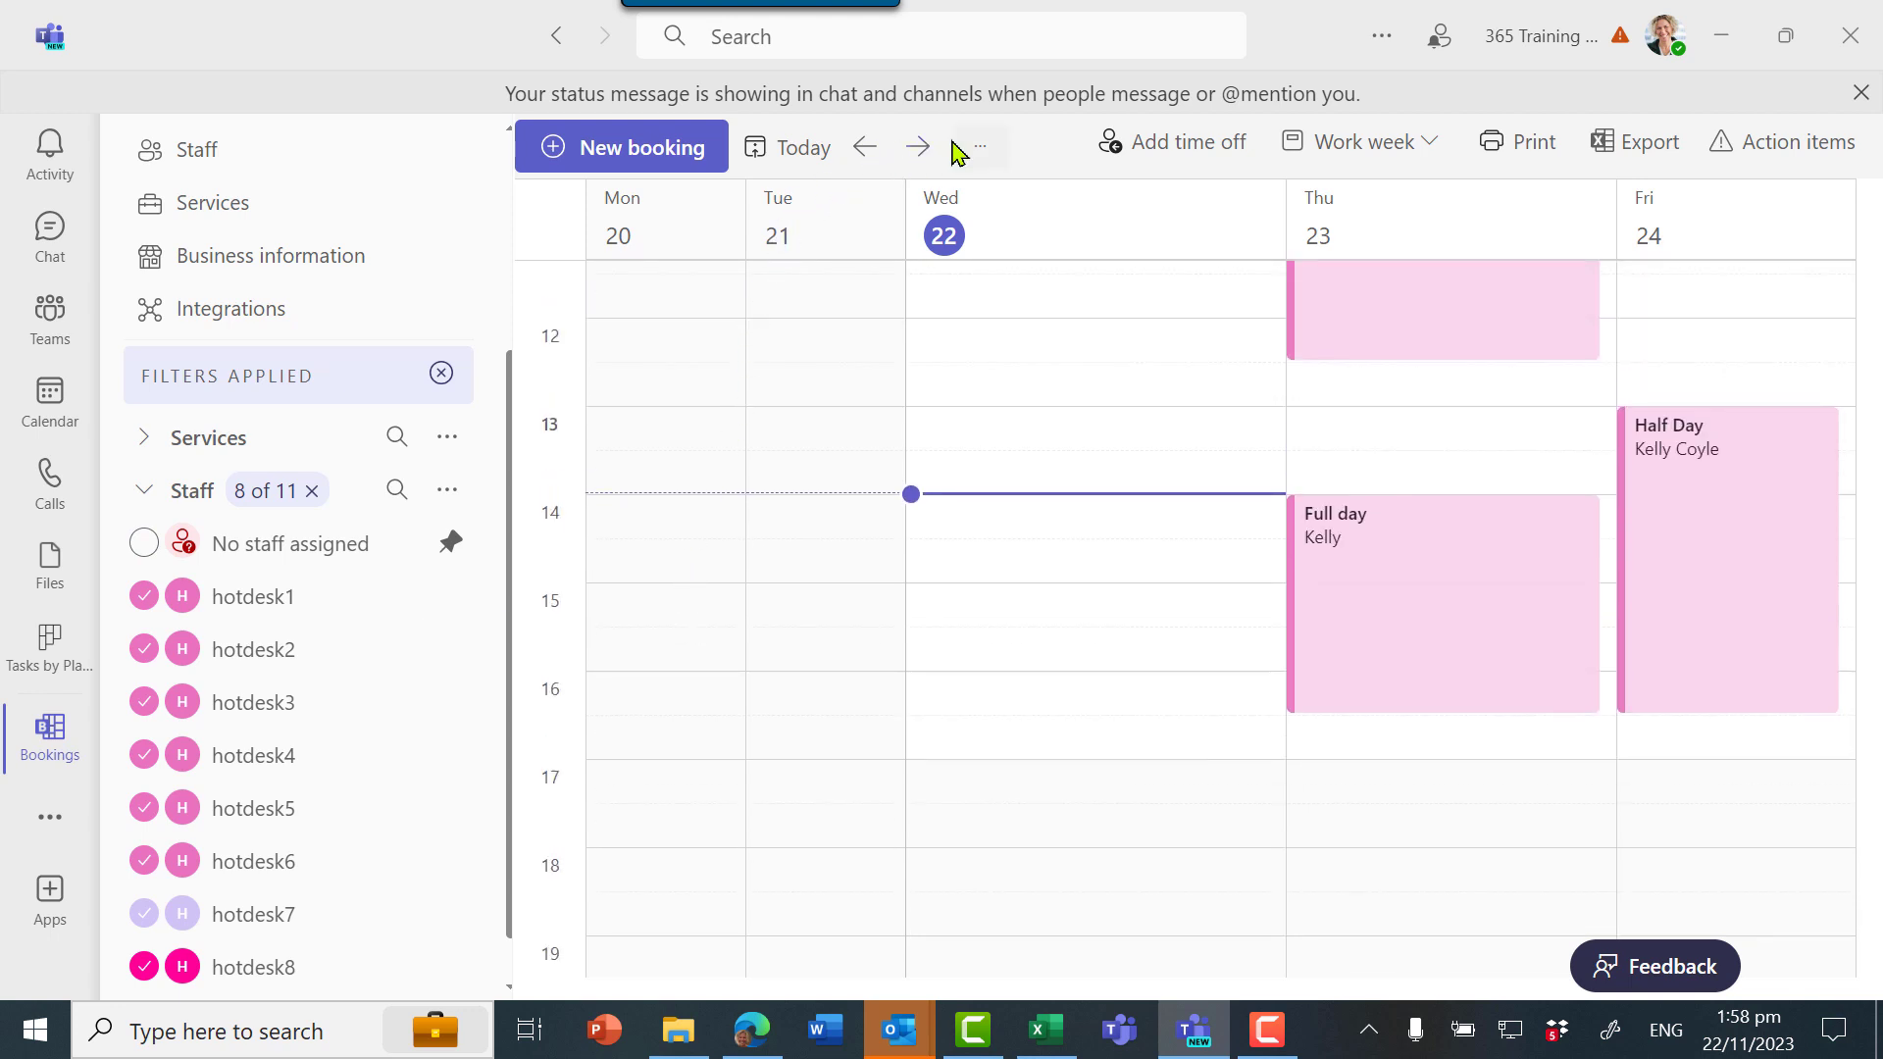
left_click(918, 147)
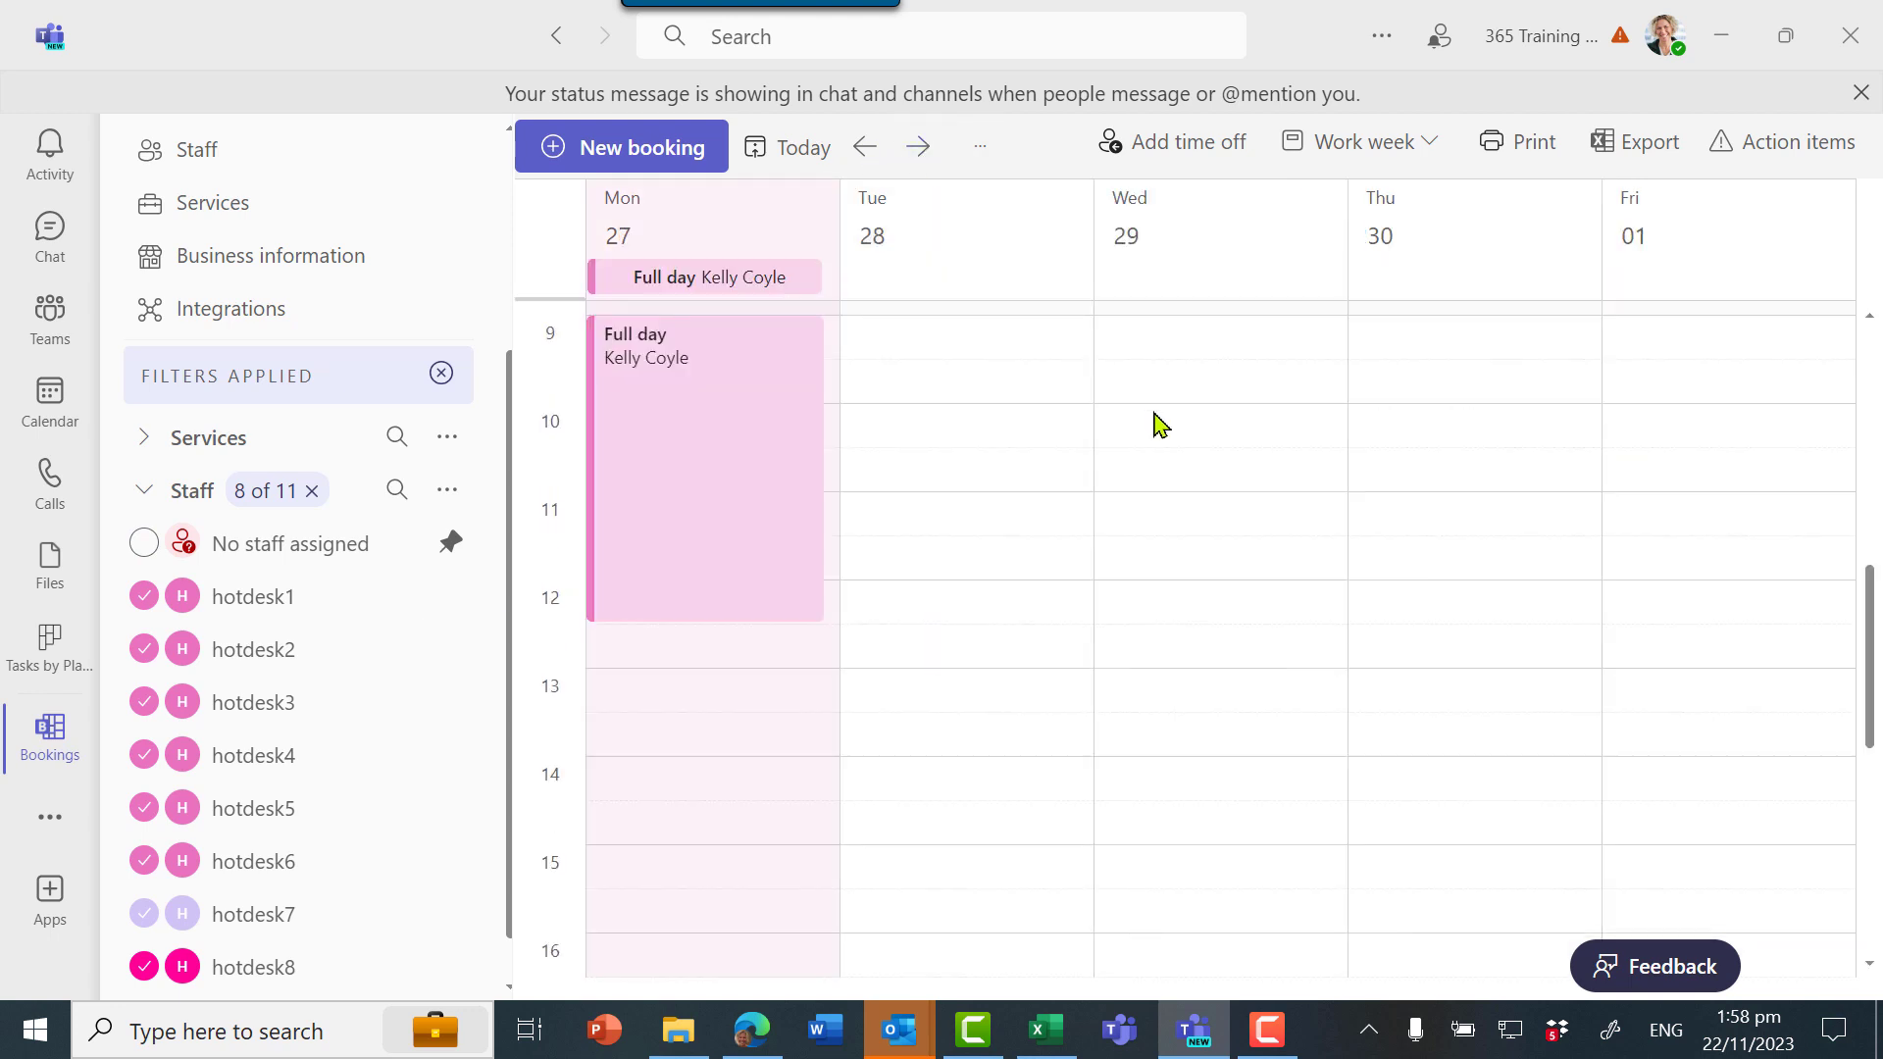
Start a new Half Day booking for 22 November 2023 at 09:00
left_click(629, 154)
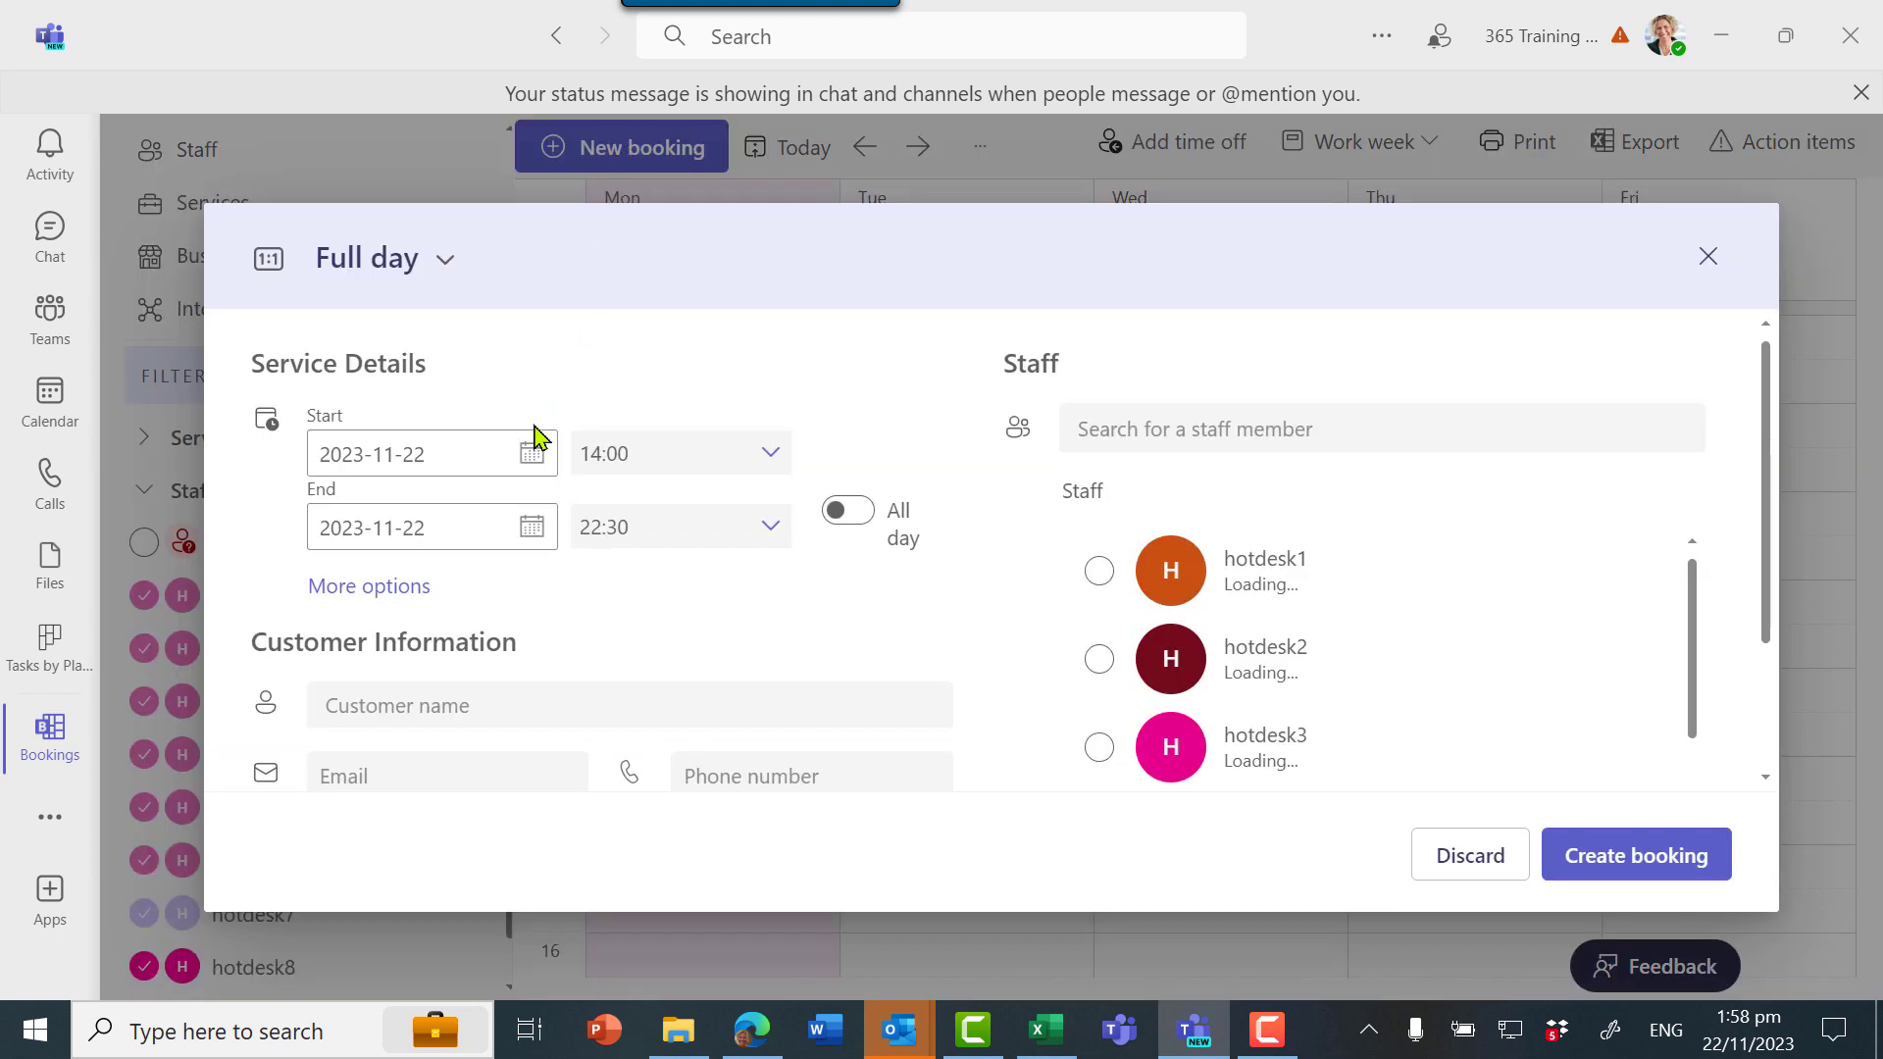
left_click(438, 260)
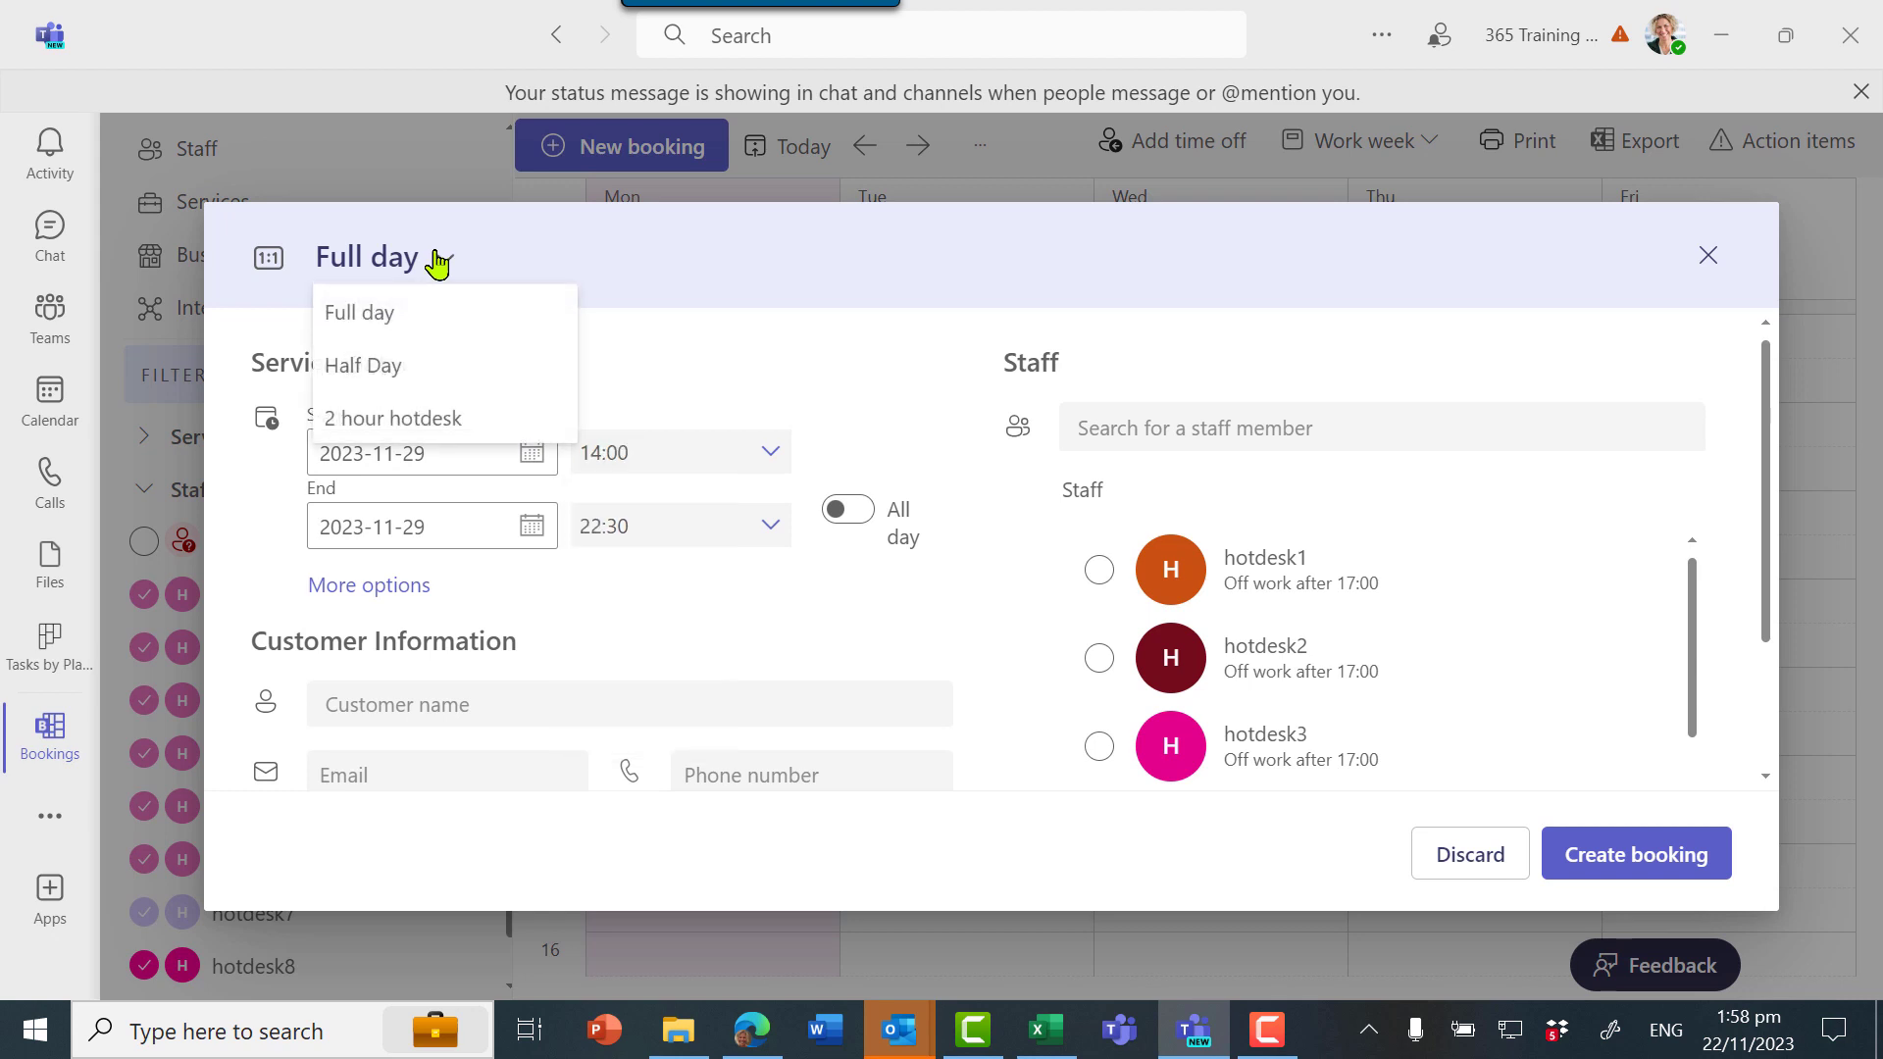
left_click(412, 359)
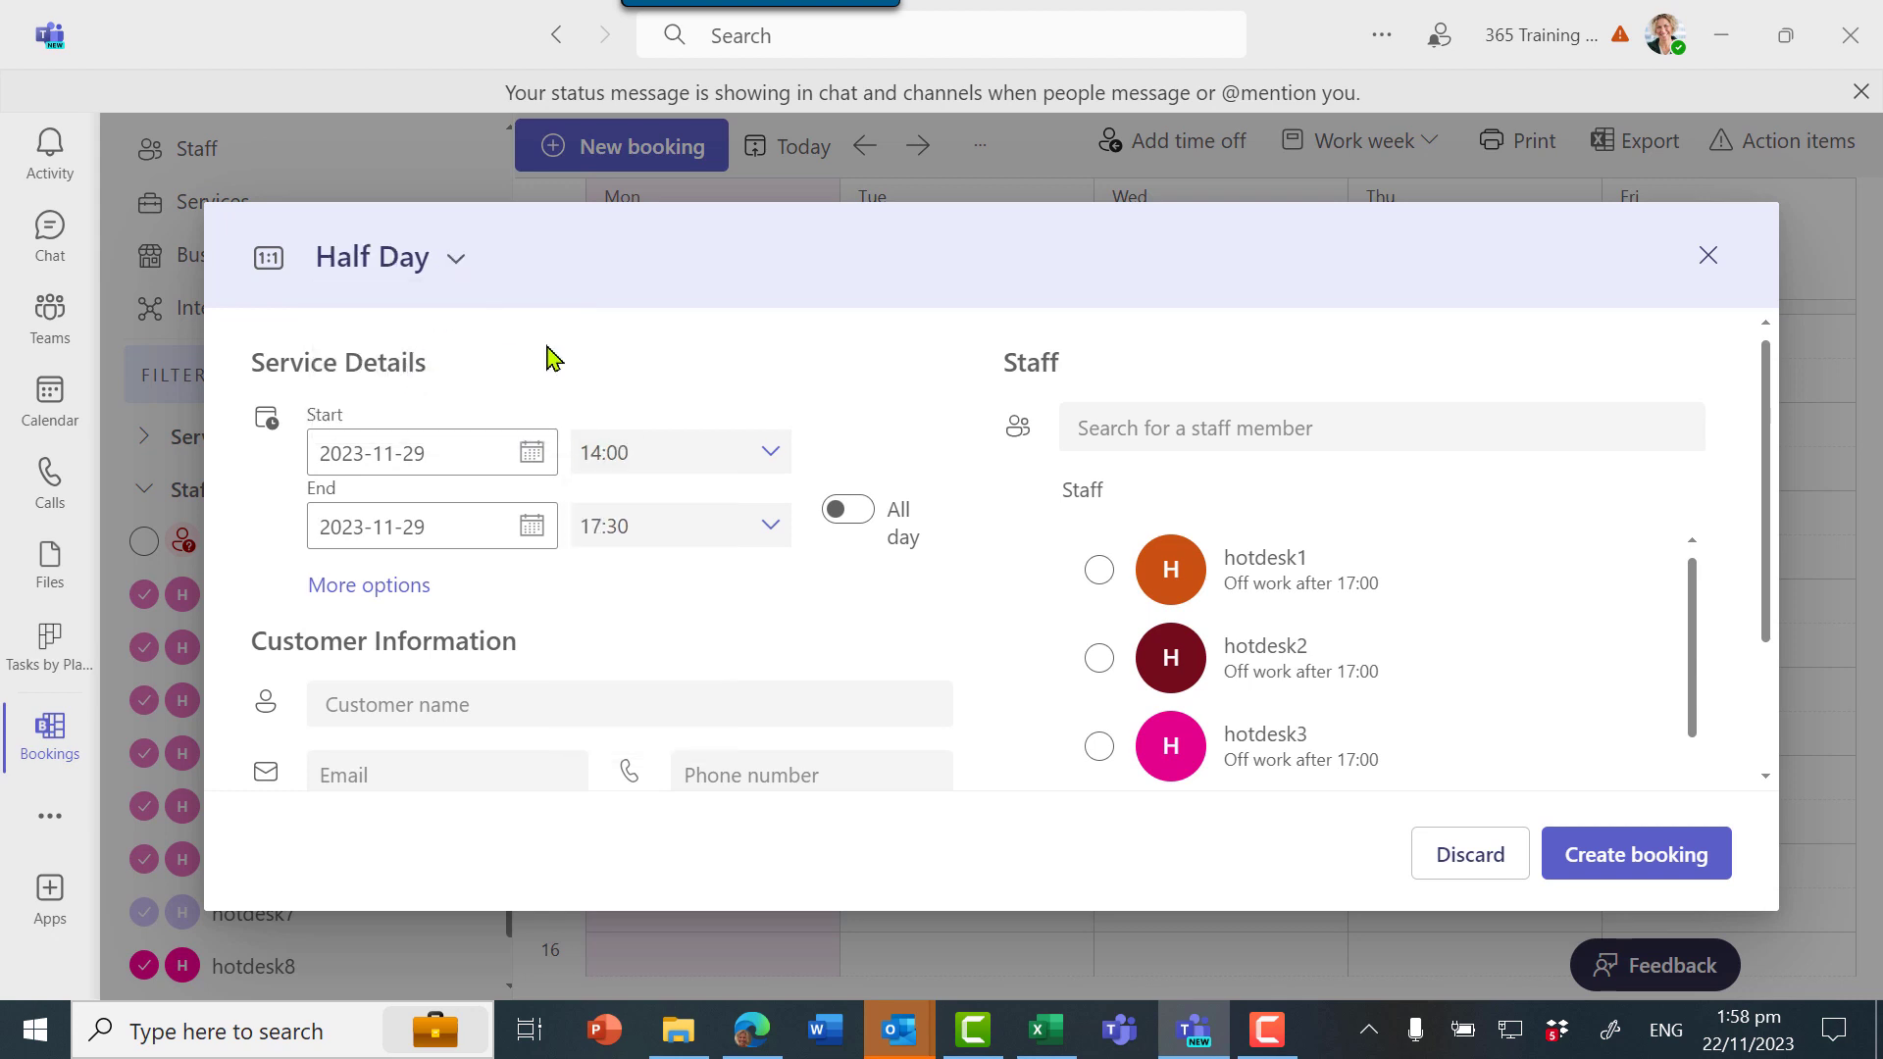
left_click(531, 453)
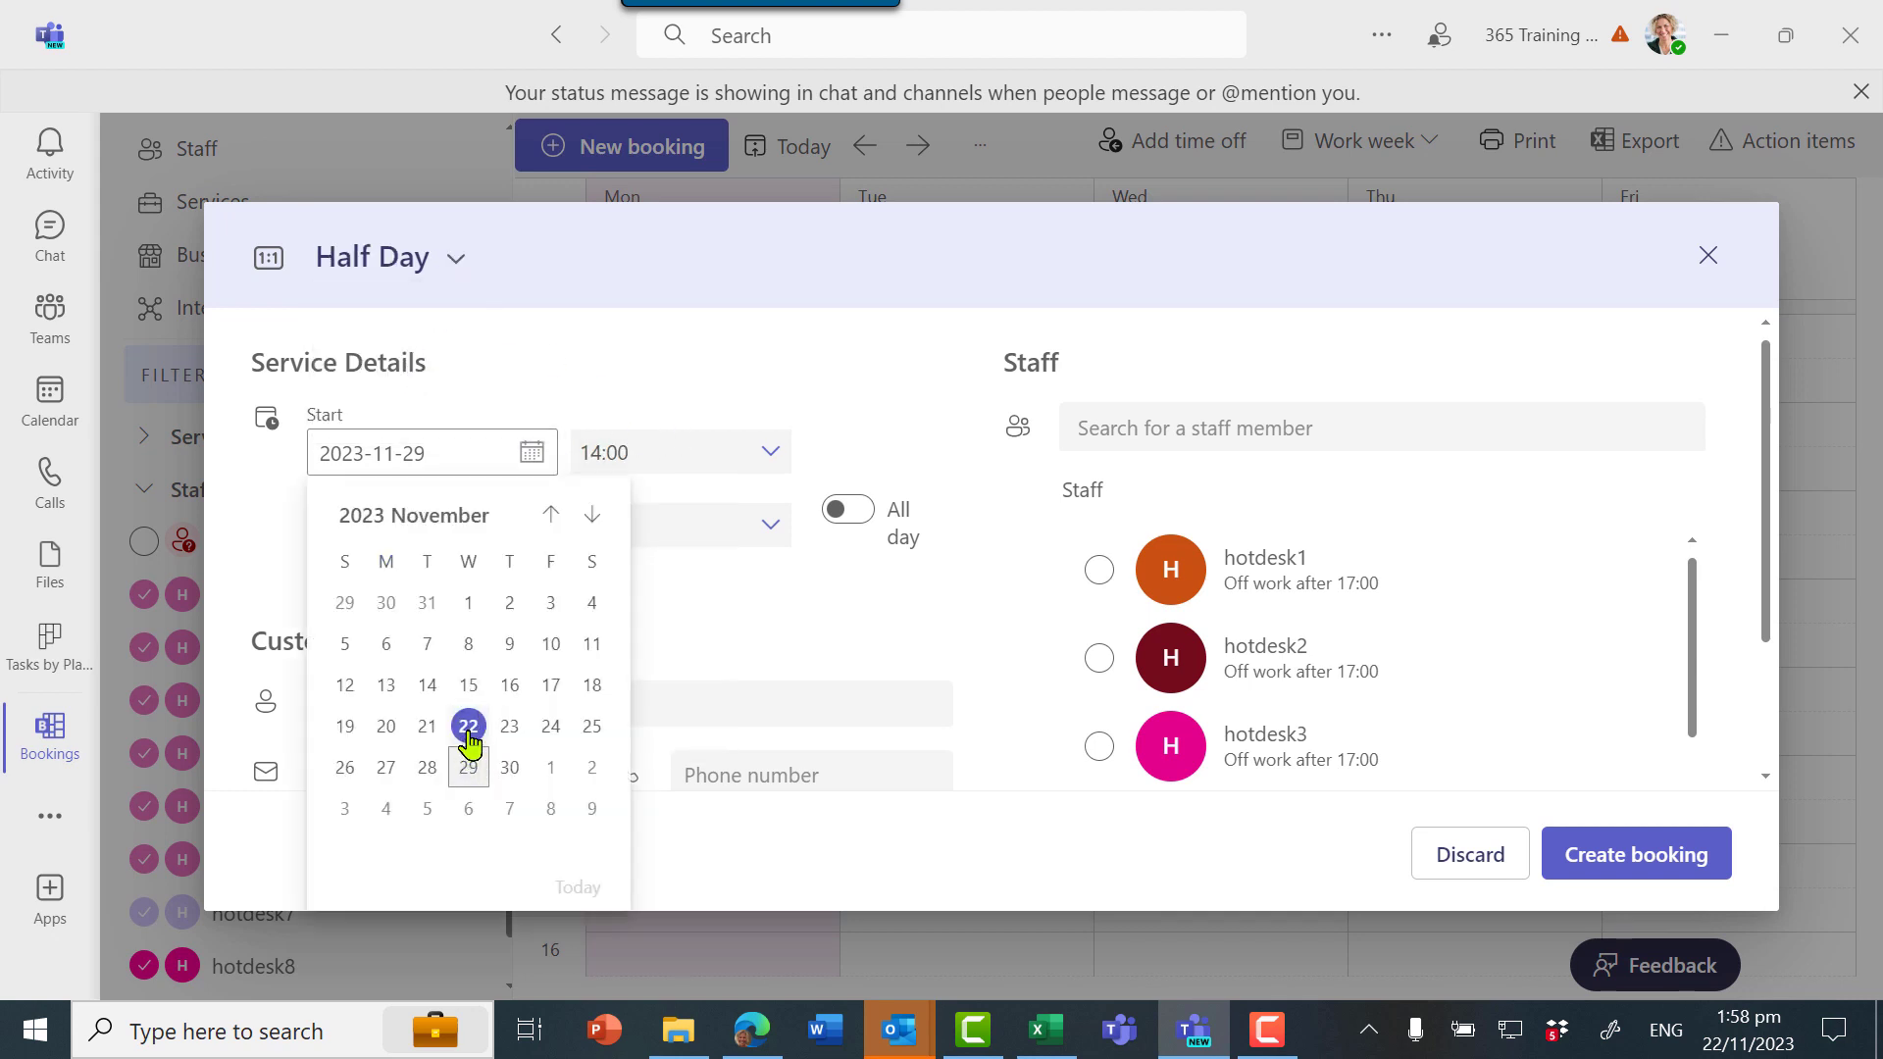
left_click(469, 728)
left_click(771, 457)
left_click(761, 526)
Assign hotdesk3, enter the customer's name, and create the booking
left_click(672, 704)
type("Kelly")
key("Tab")
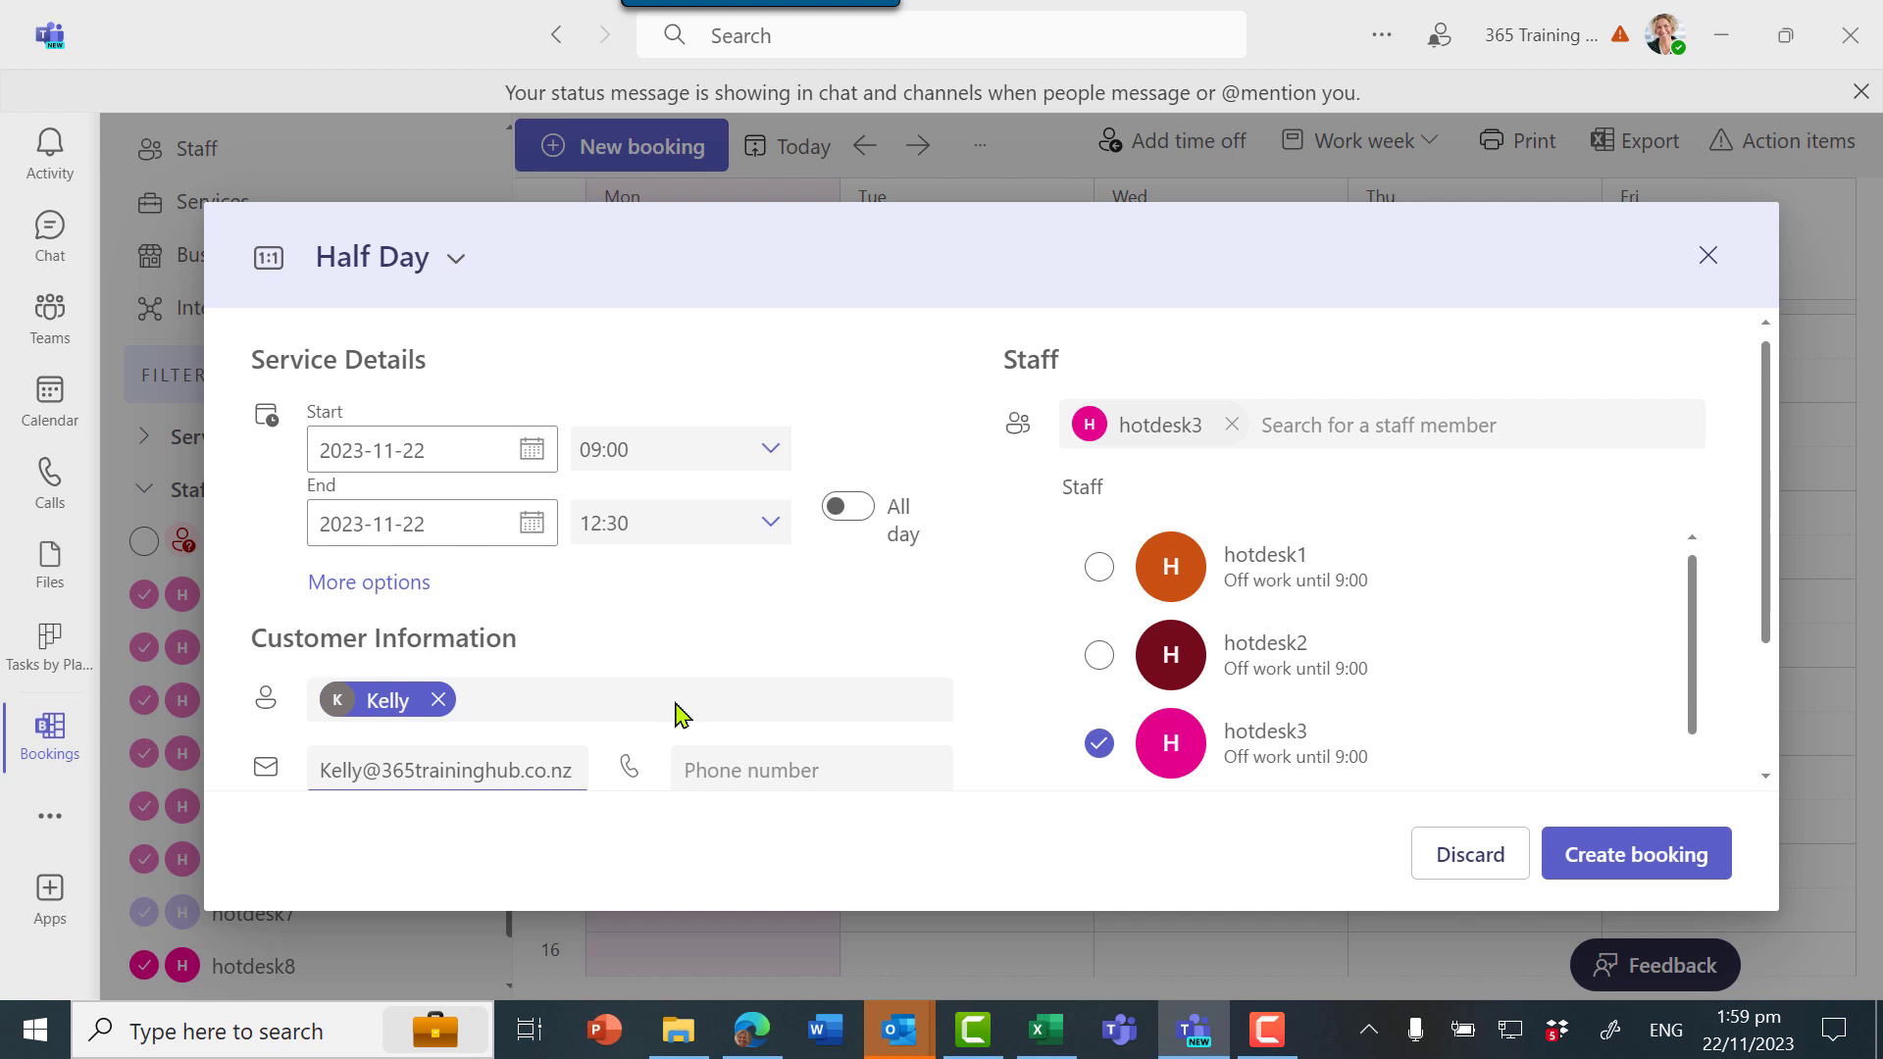
left_click(1636, 851)
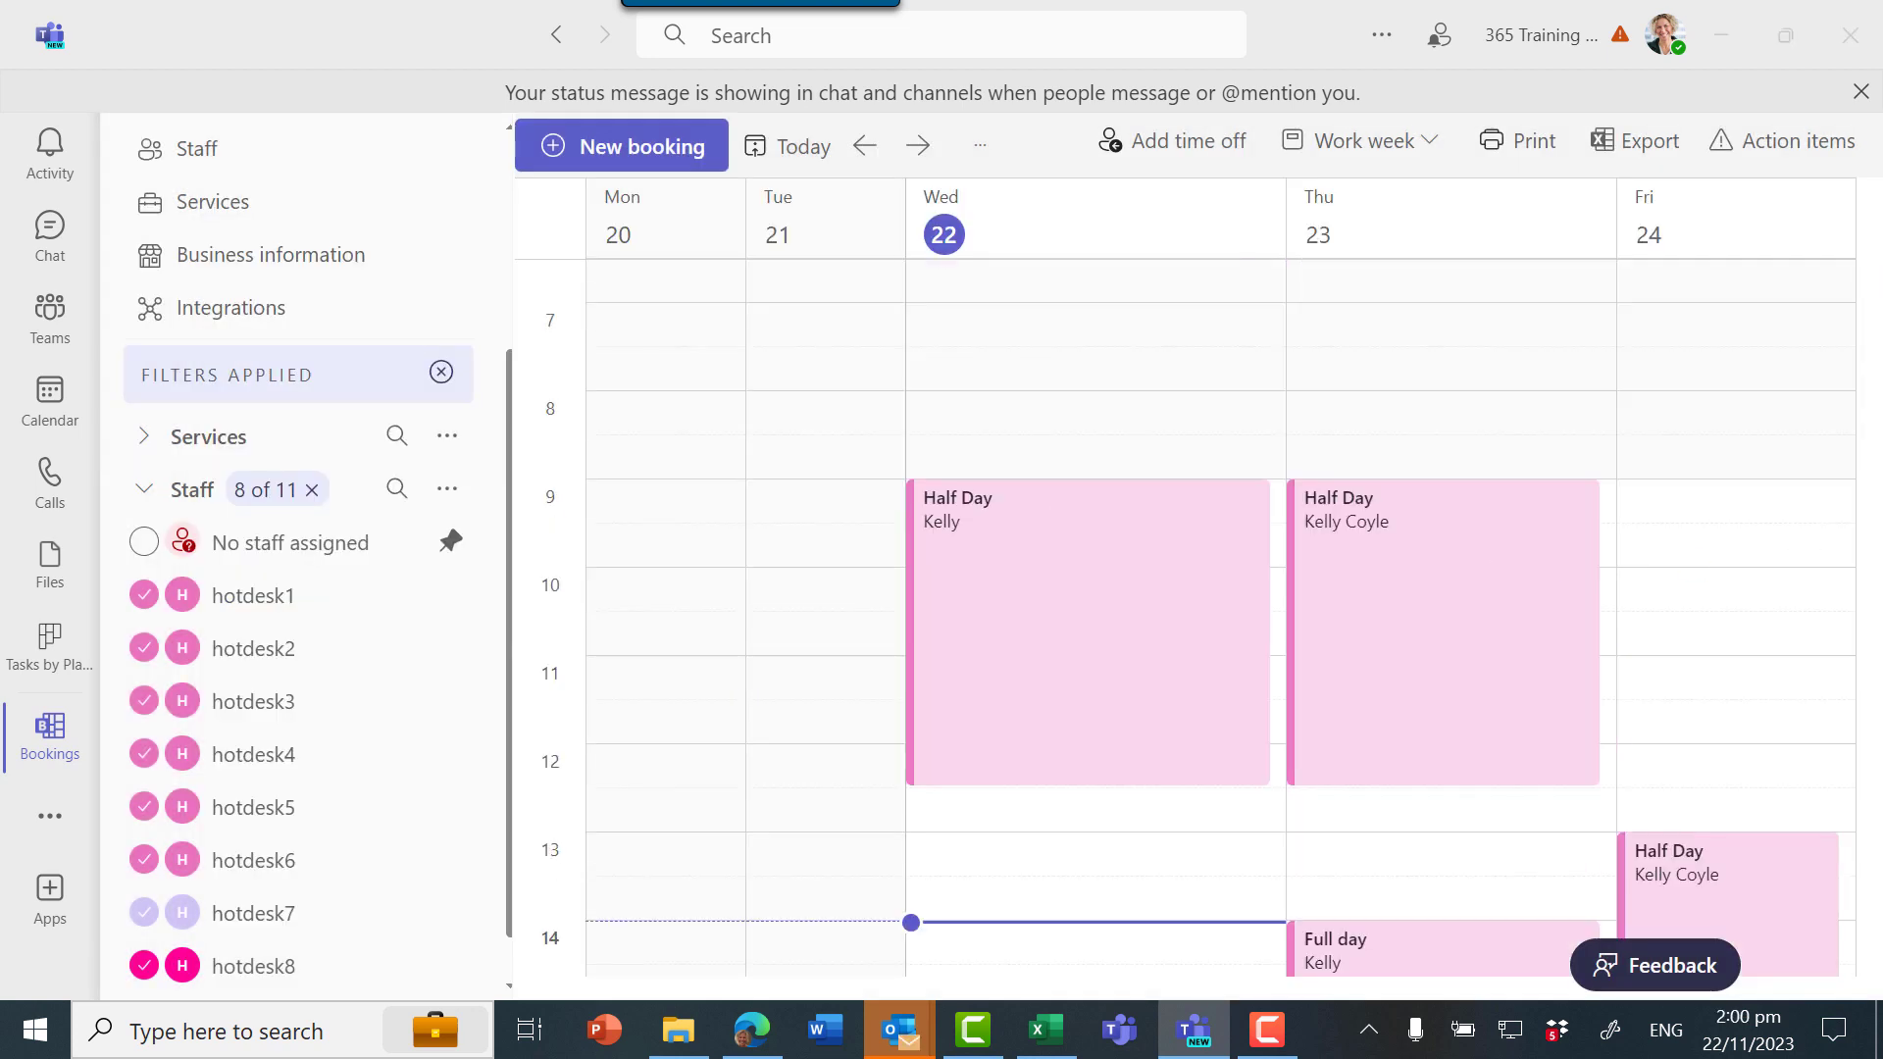
In Outlook, maximize and review the 'Follow up: Half Day' email for hotdesk3 on 22 November, then close it
left_click(899, 1030)
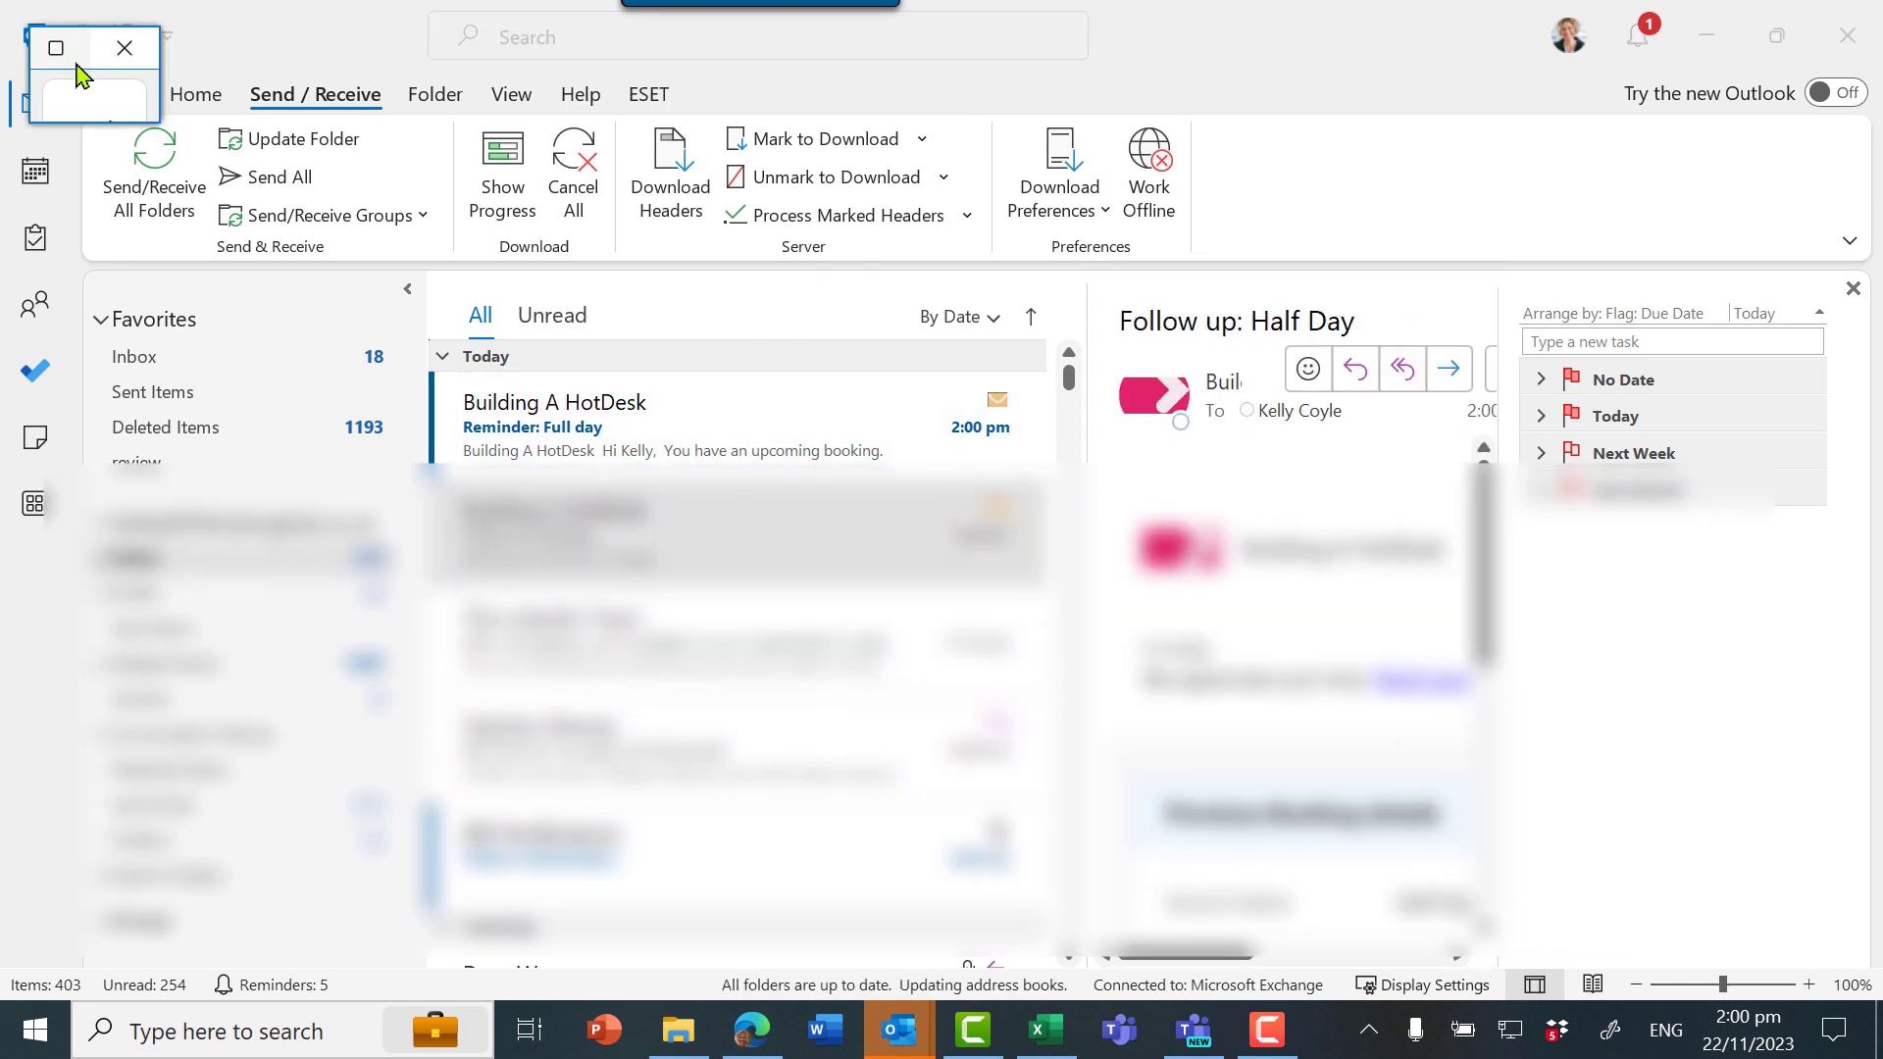
left_click(56, 48)
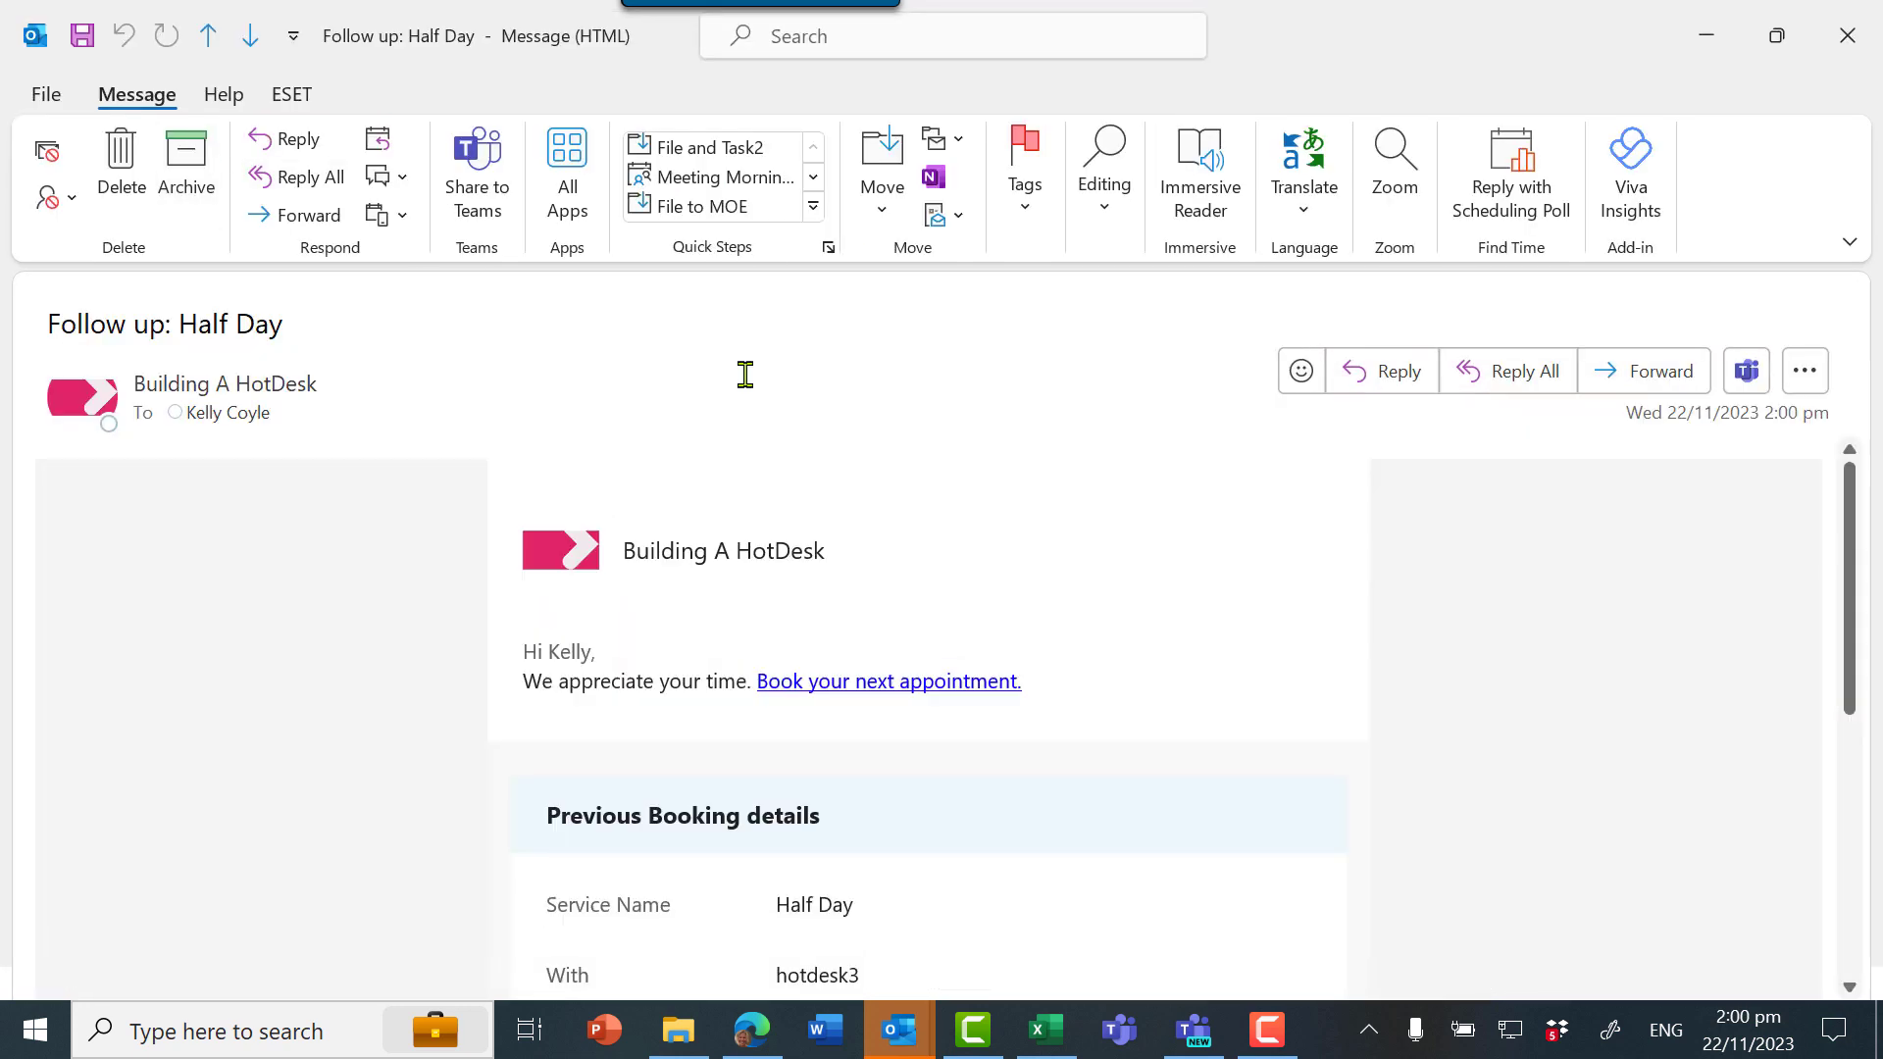
scroll(1321, 583, "down", 3)
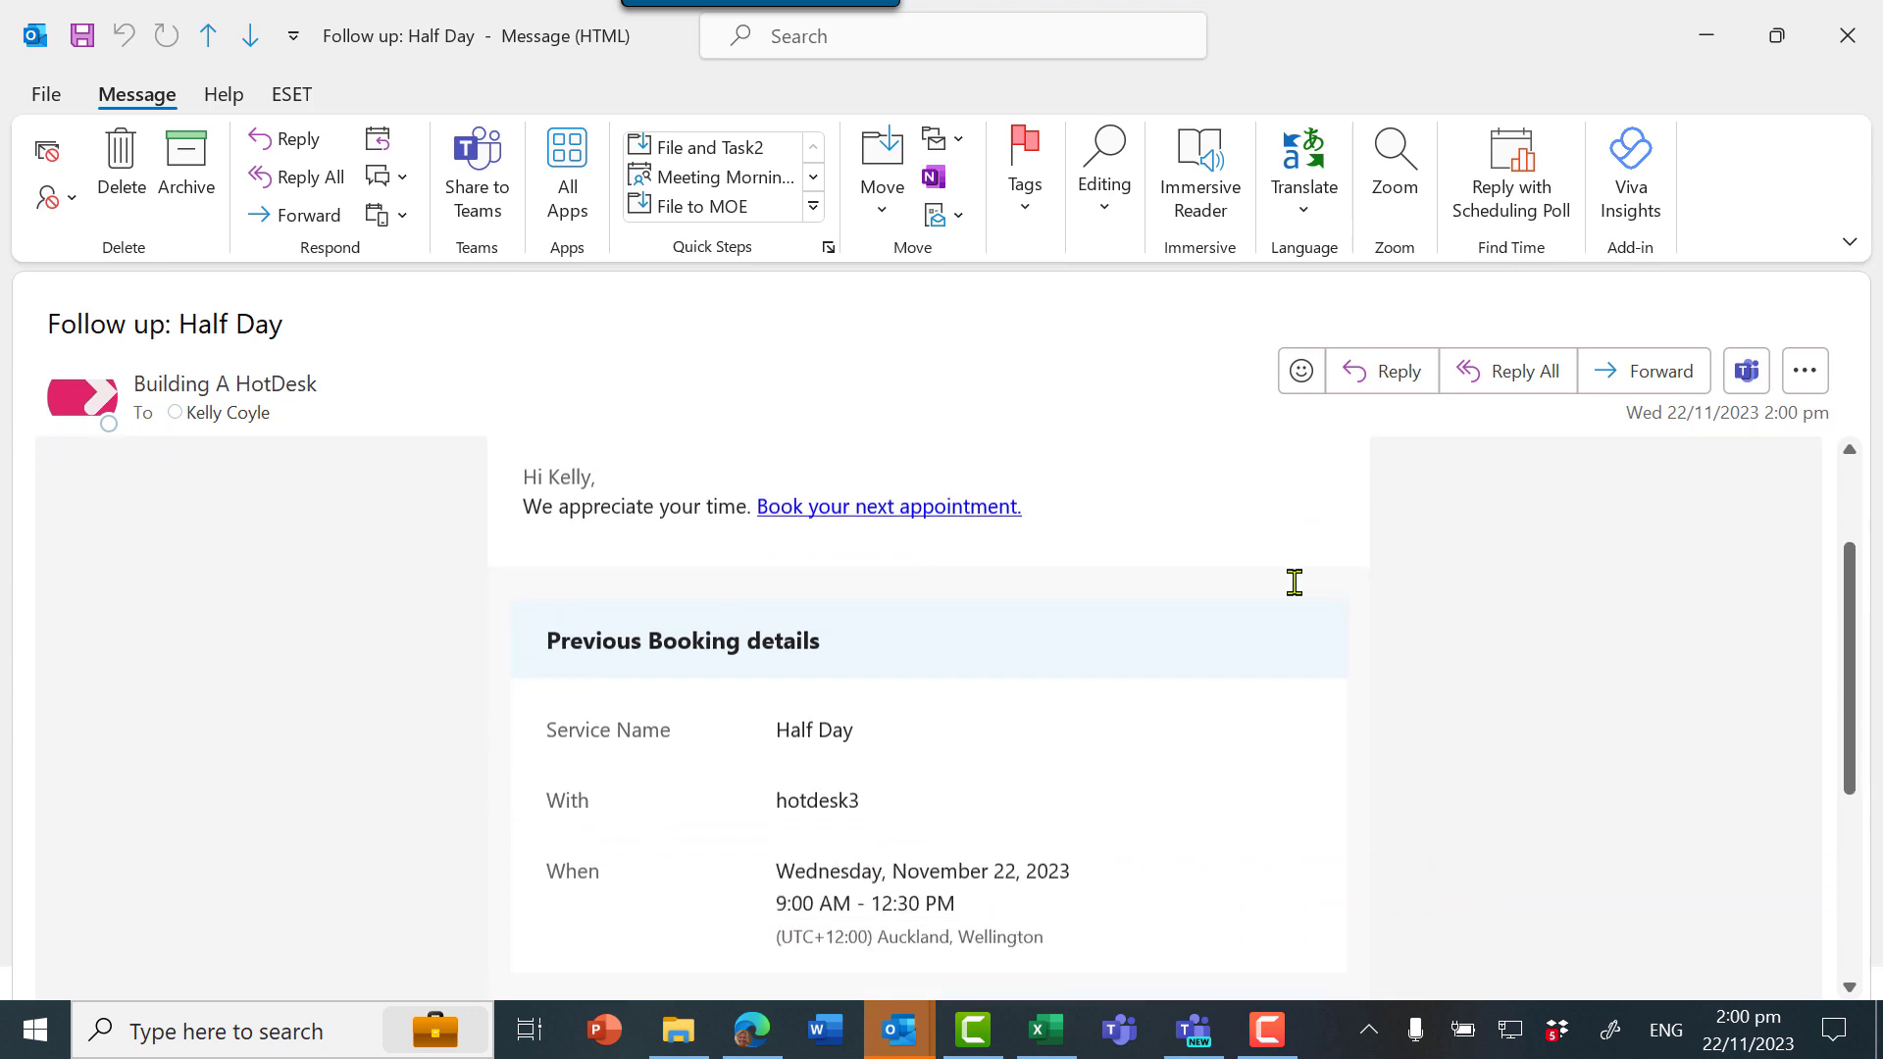
scroll(1295, 582, "down", 5)
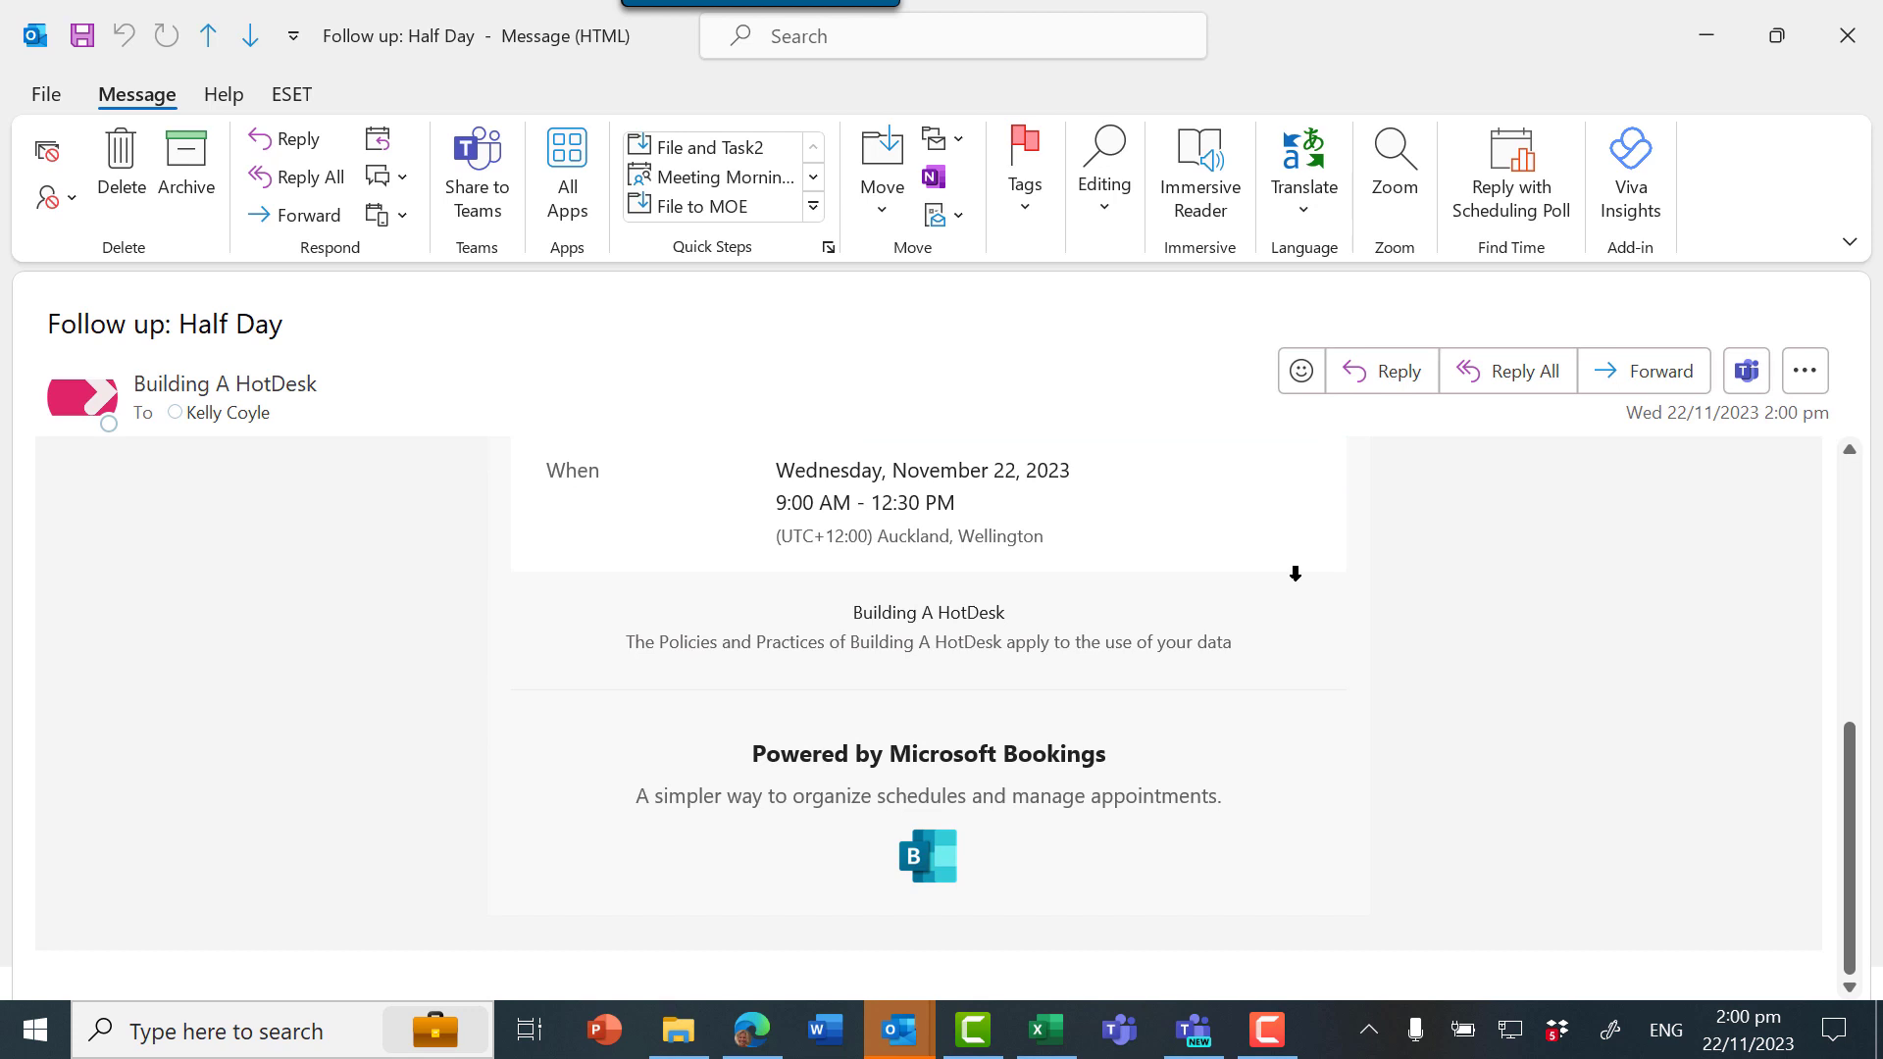
scroll(1295, 573, "up", 8)
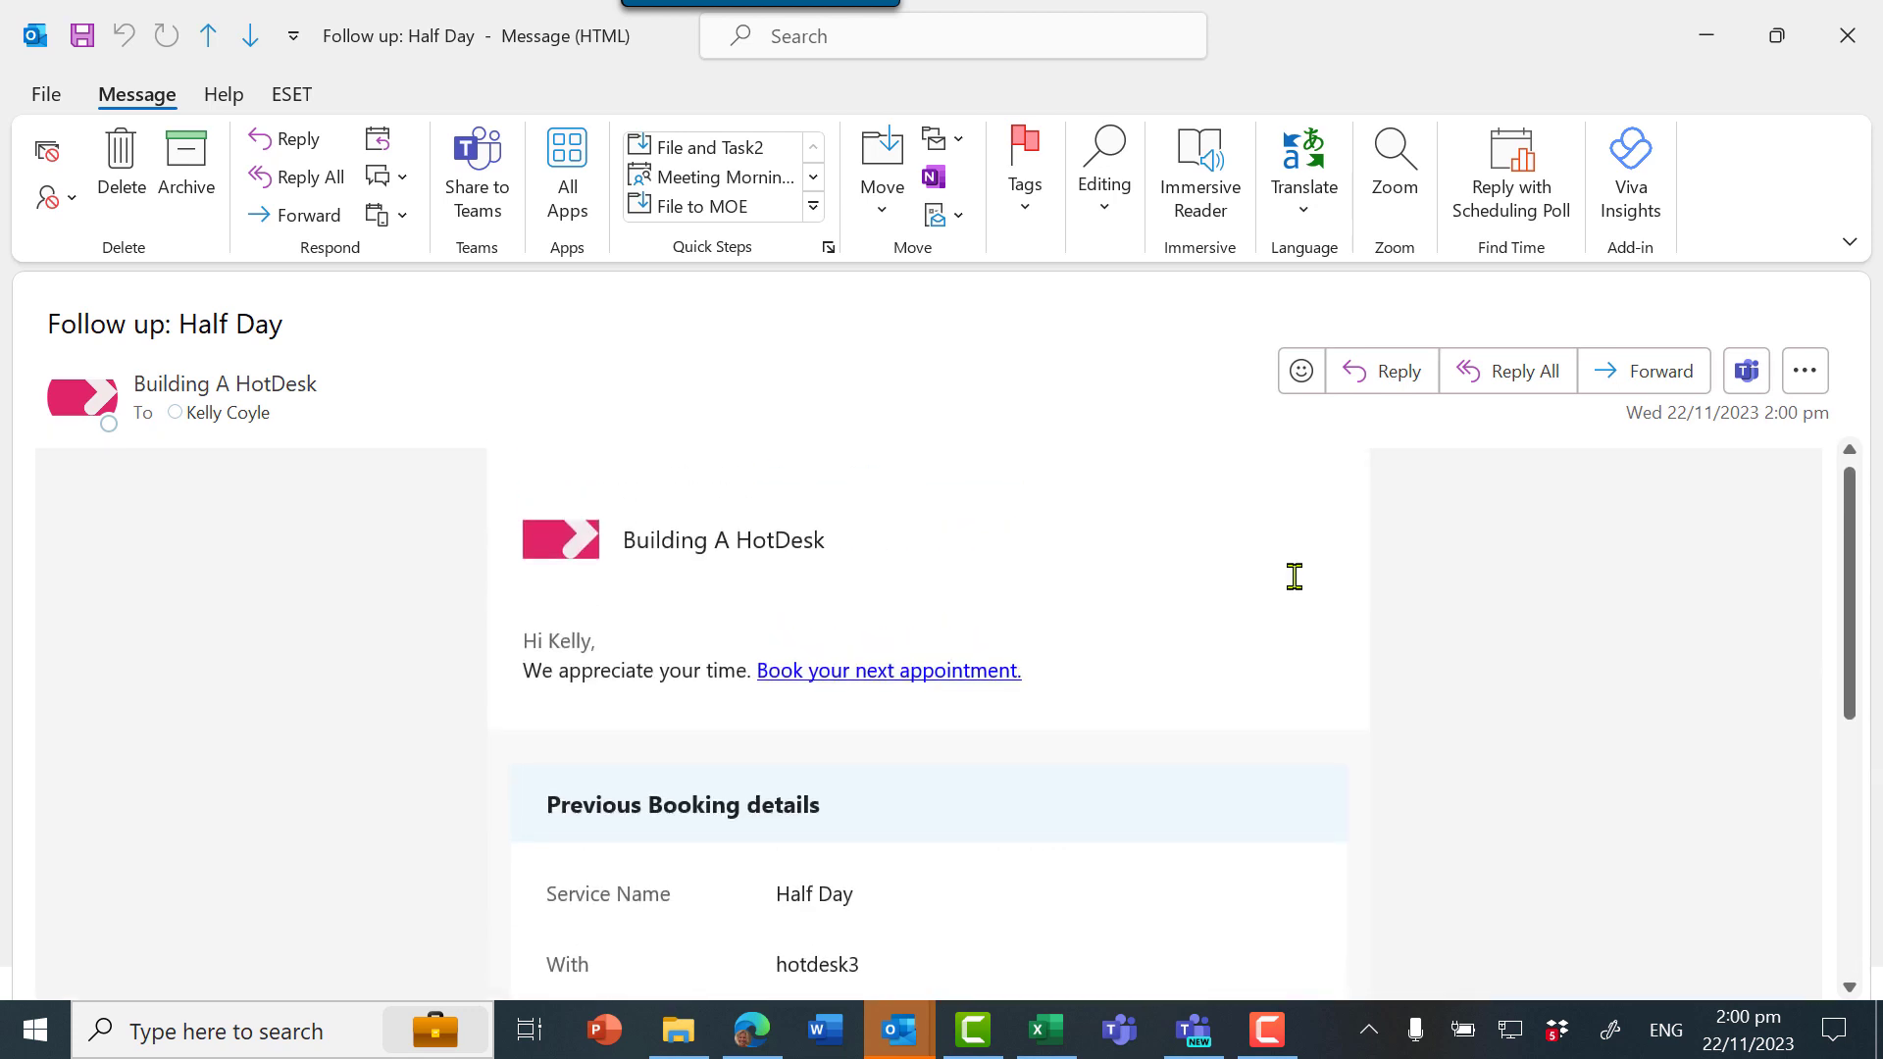
key("Escape")
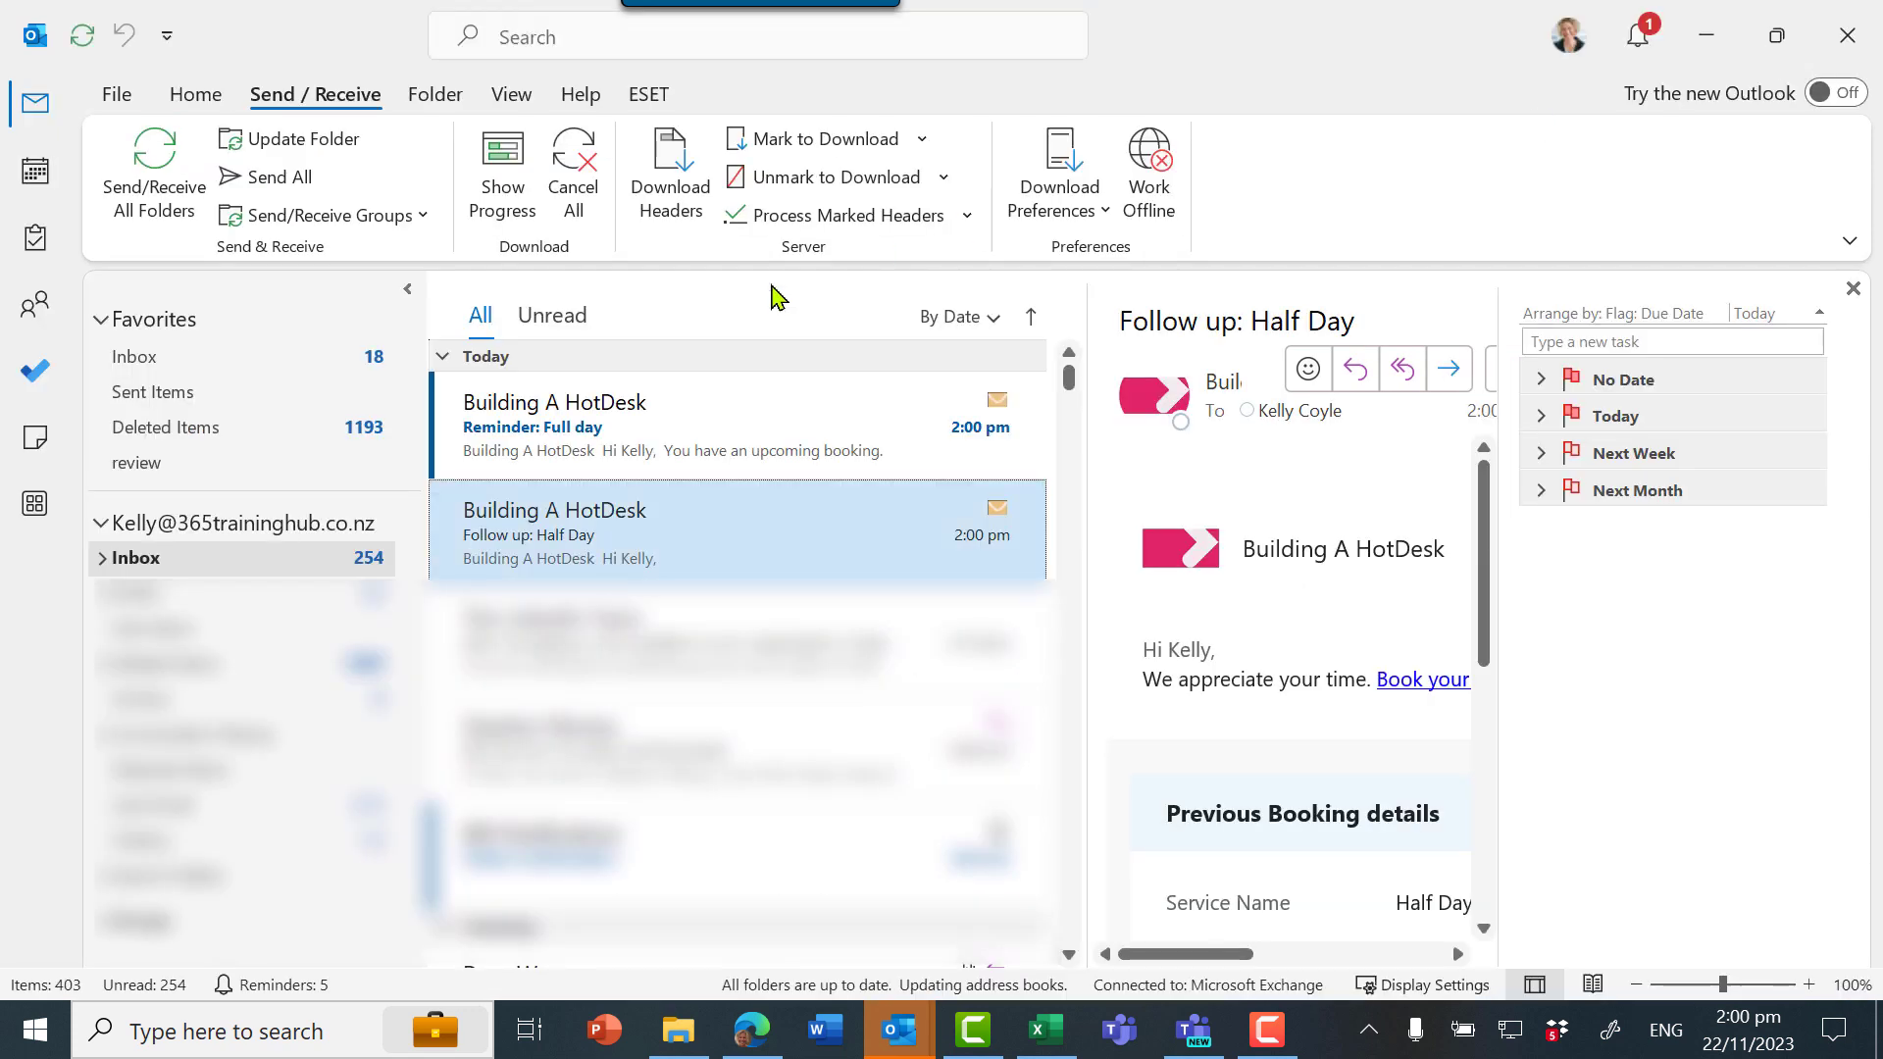